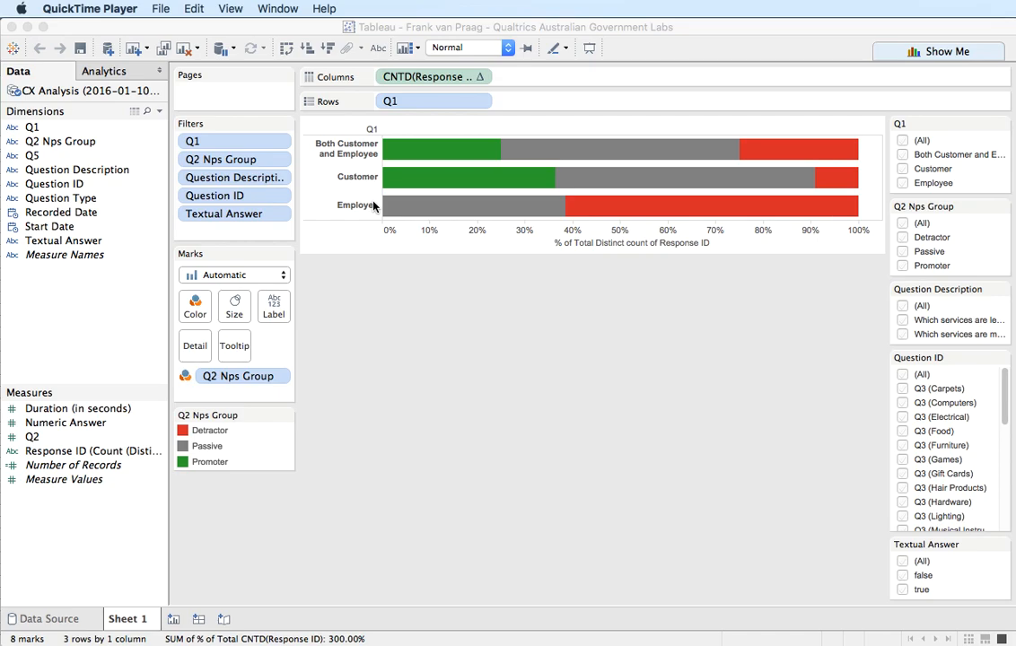
- Switch to the survey in Chrome and select Games, Hardware, Gift Cards and Plants as the most important services
click(375, 207)
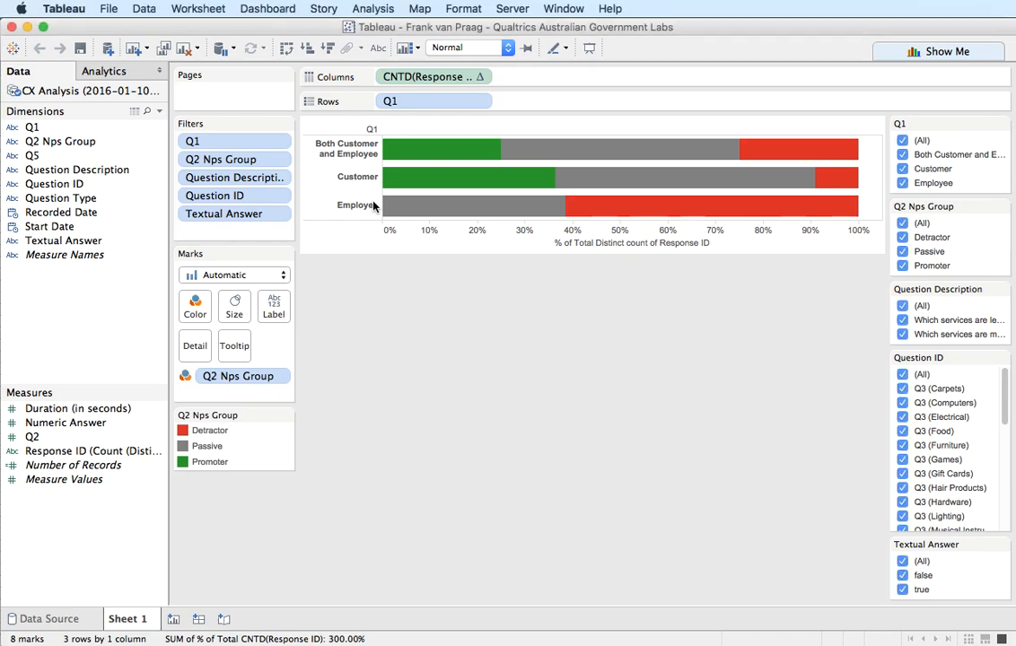
key(super+Tab)
key(super+Tab)
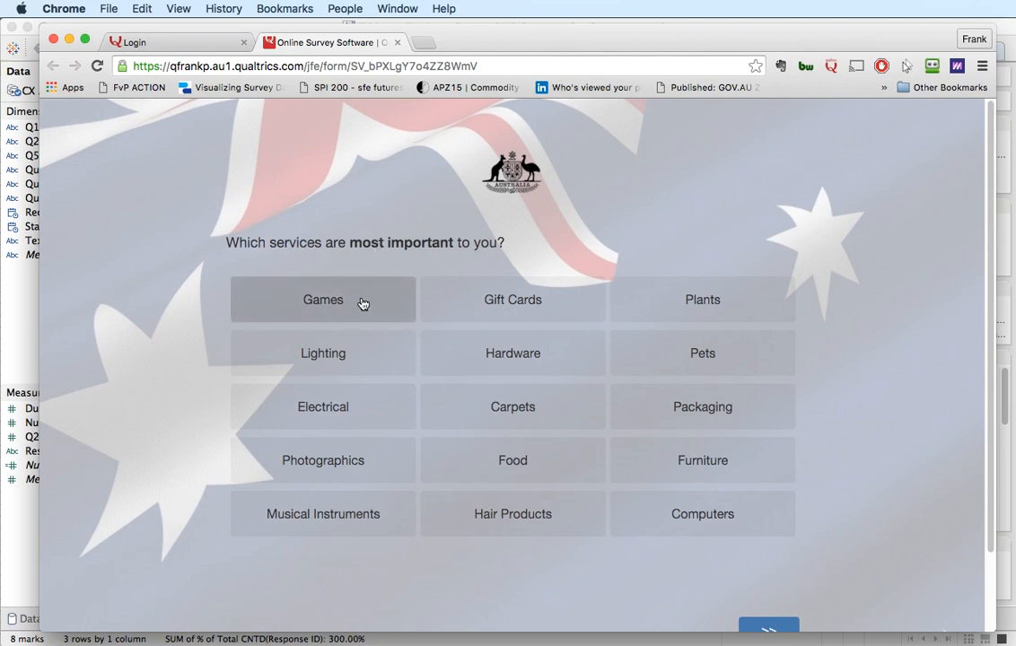
click(363, 302)
click(474, 344)
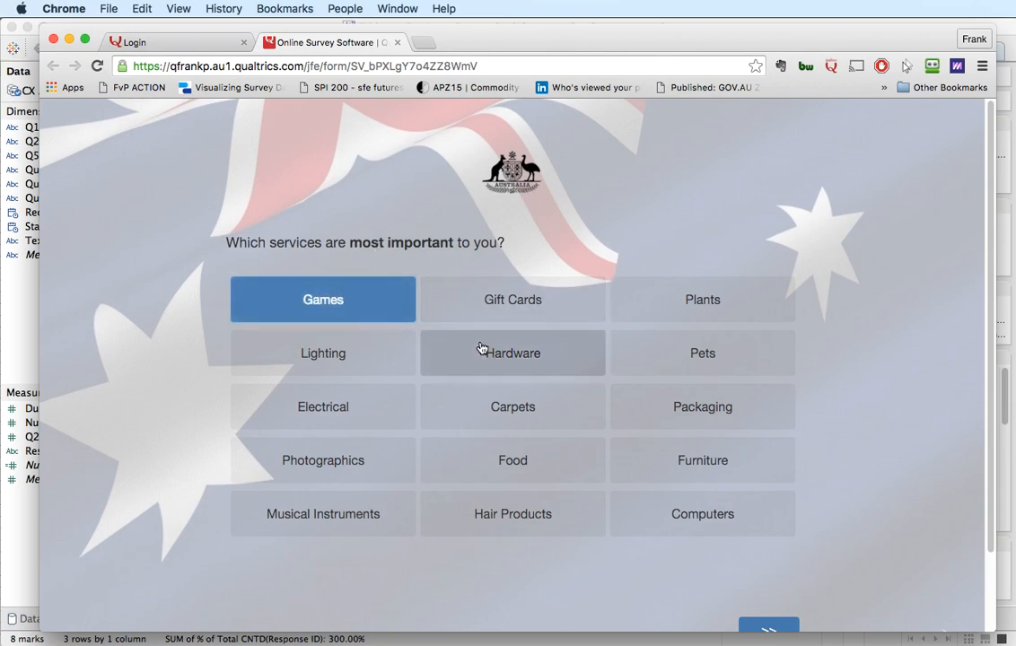
click(491, 310)
click(679, 321)
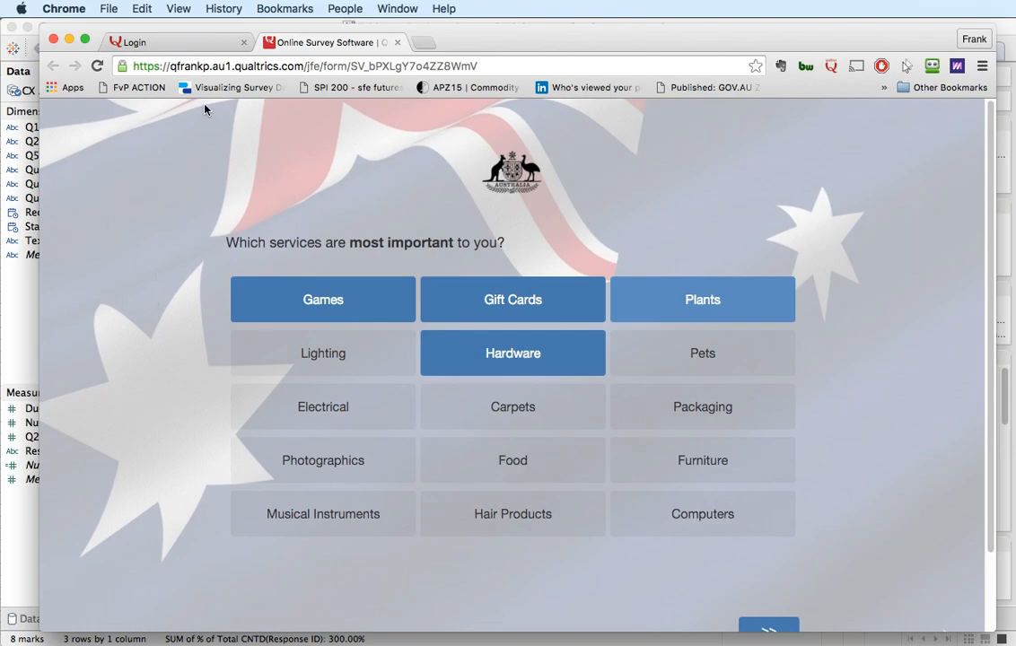
- Switch to Tableau and review the survey fields chosen for export and transposing in the CX Analysis source's web data connector
key(super+Tab)
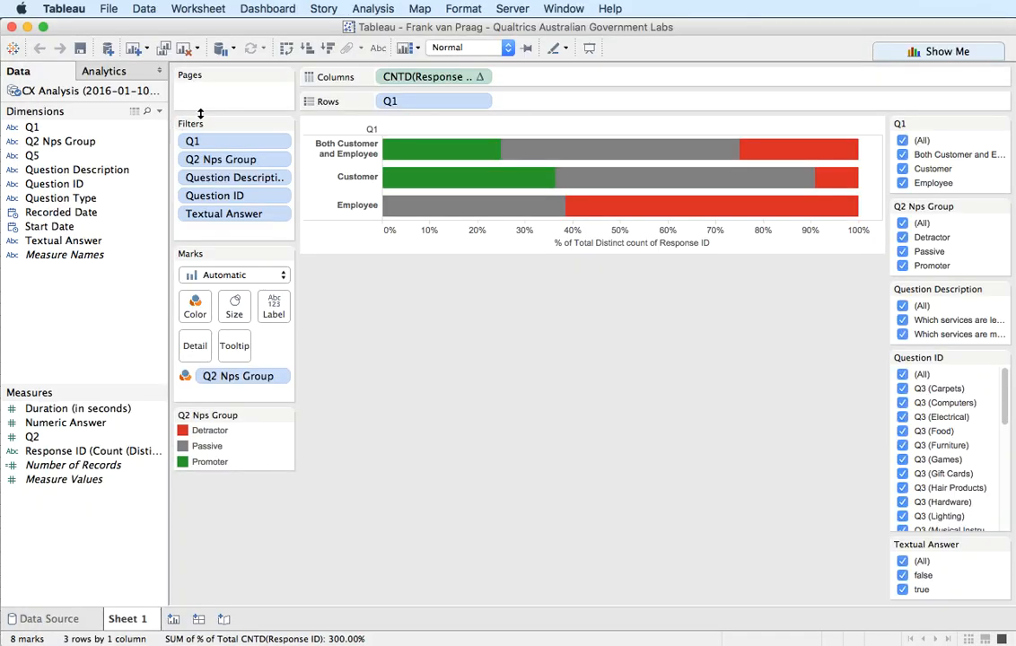
click(114, 93)
double_click(124, 93)
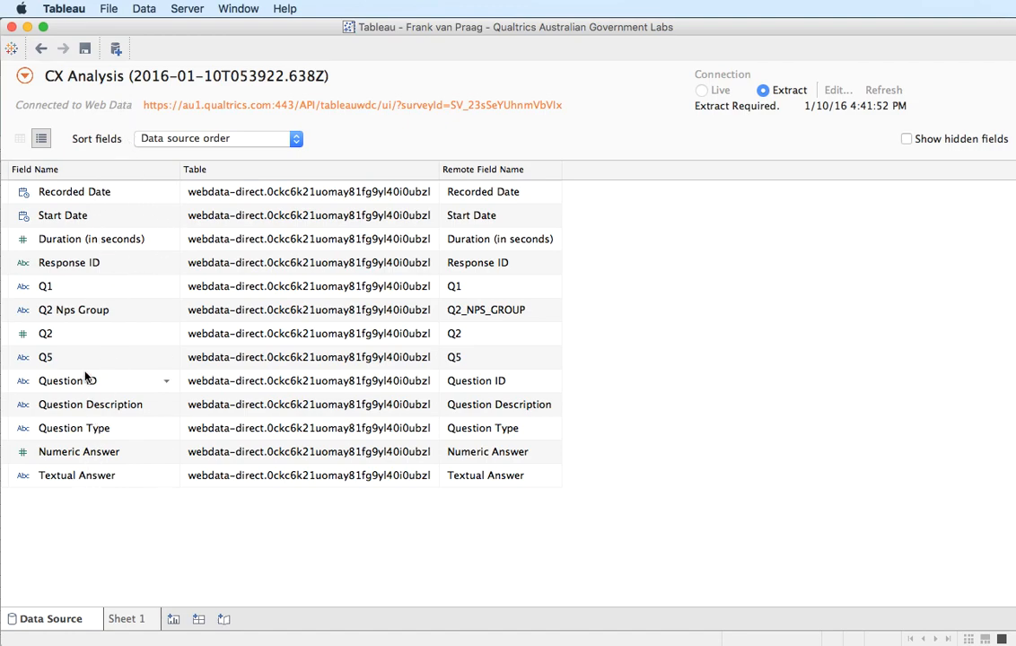
click(236, 106)
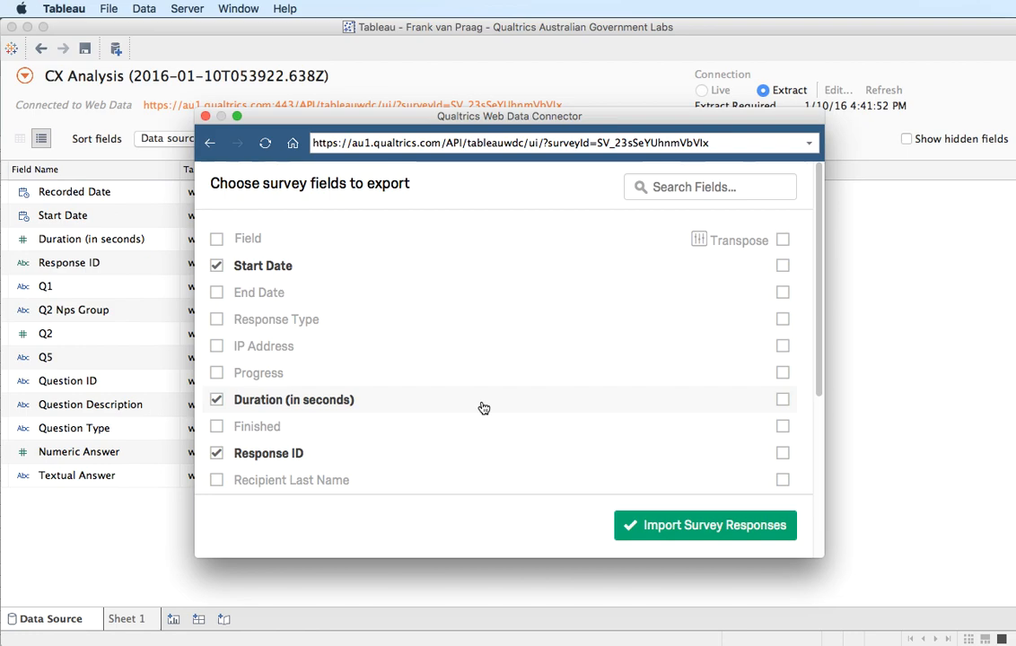
scroll(483, 409, down, 3)
scroll(484, 408, down, 5)
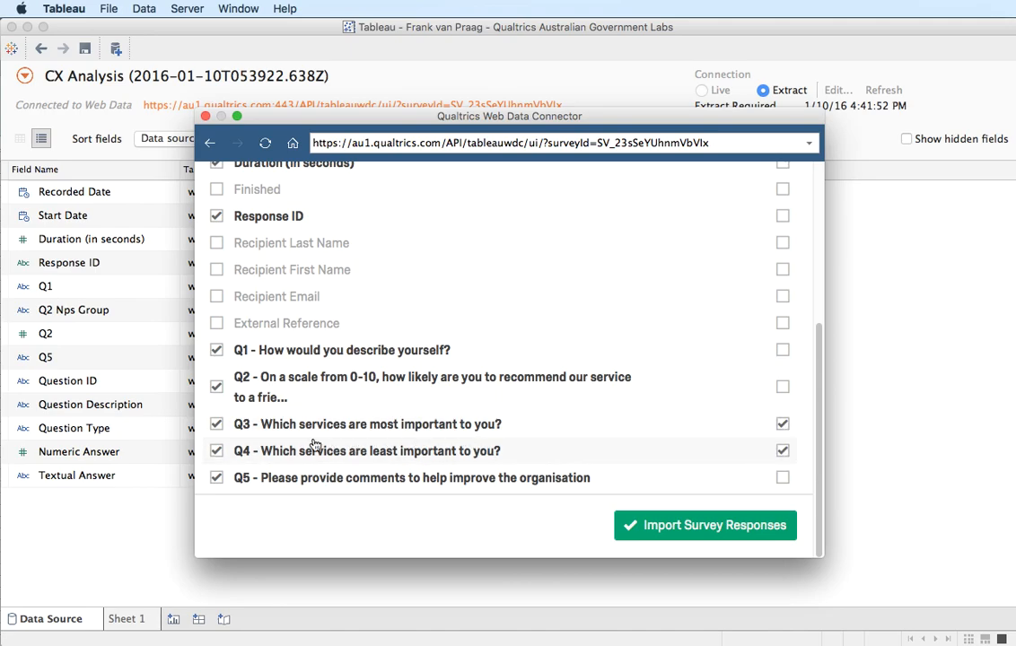
- Compare the service choices in the Chrome survey with the connector's Q3 and Q4 fields, and close the connector in Tableau without importing
key(super+Tab)
key(super+Tab)
key(super+Tab)
key(super+Tab)
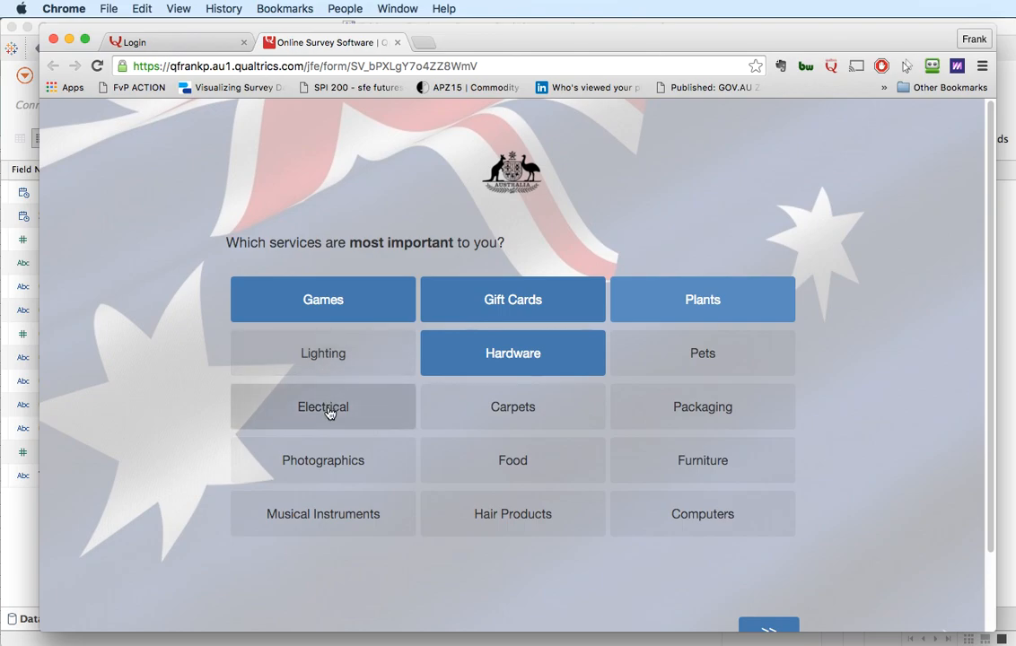
key(super+Tab)
key(super+Tab)
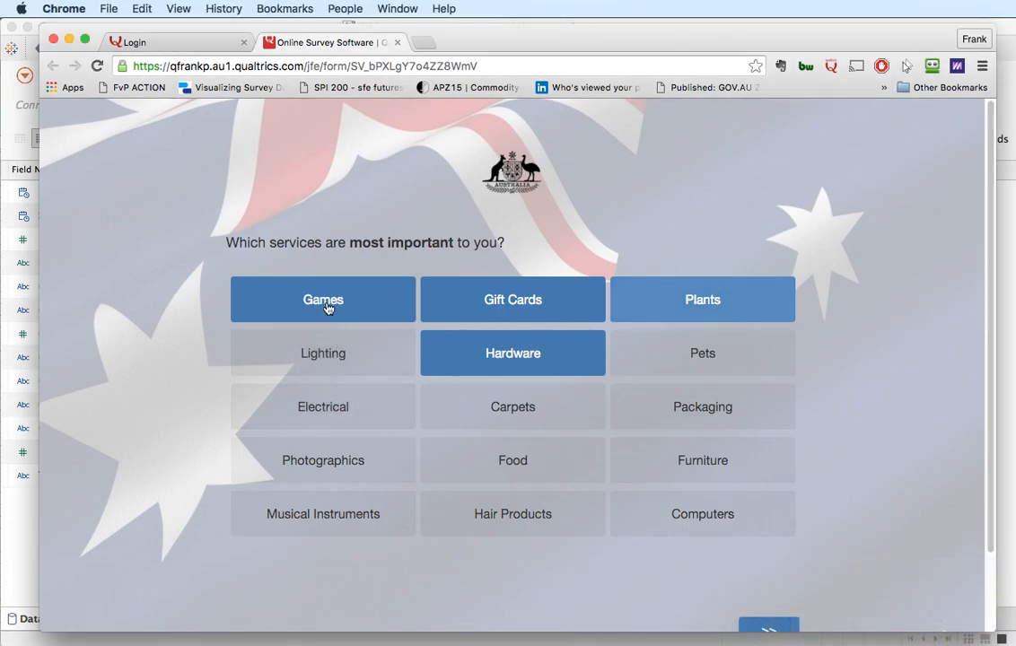
key(super+Tab)
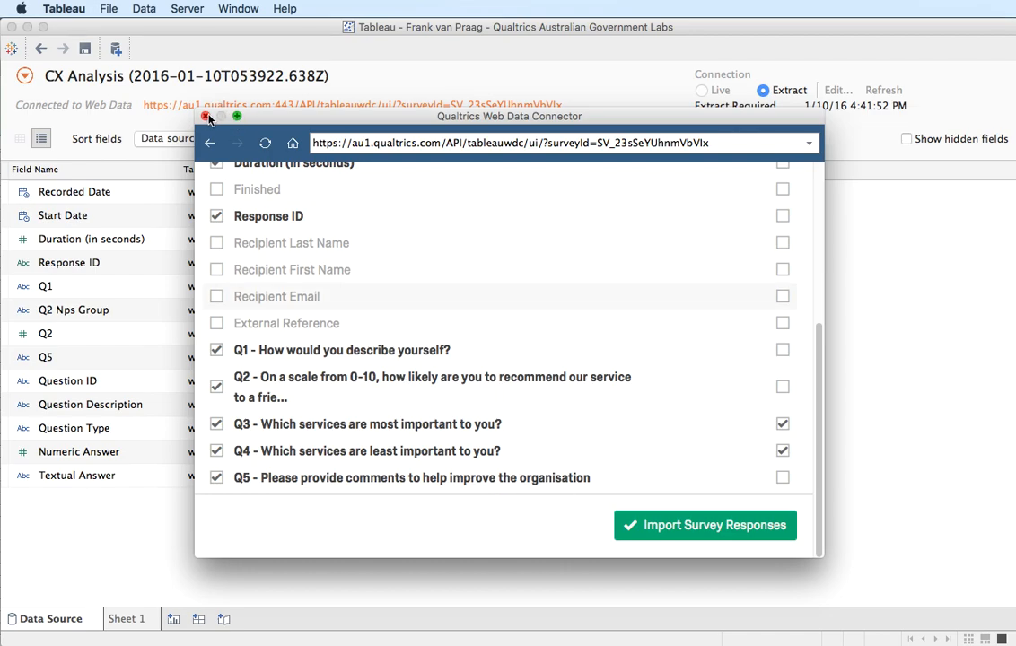
click(206, 117)
- Create a new worksheet with Question Description and Question ID as rows and Textual Answer as columns
click(132, 618)
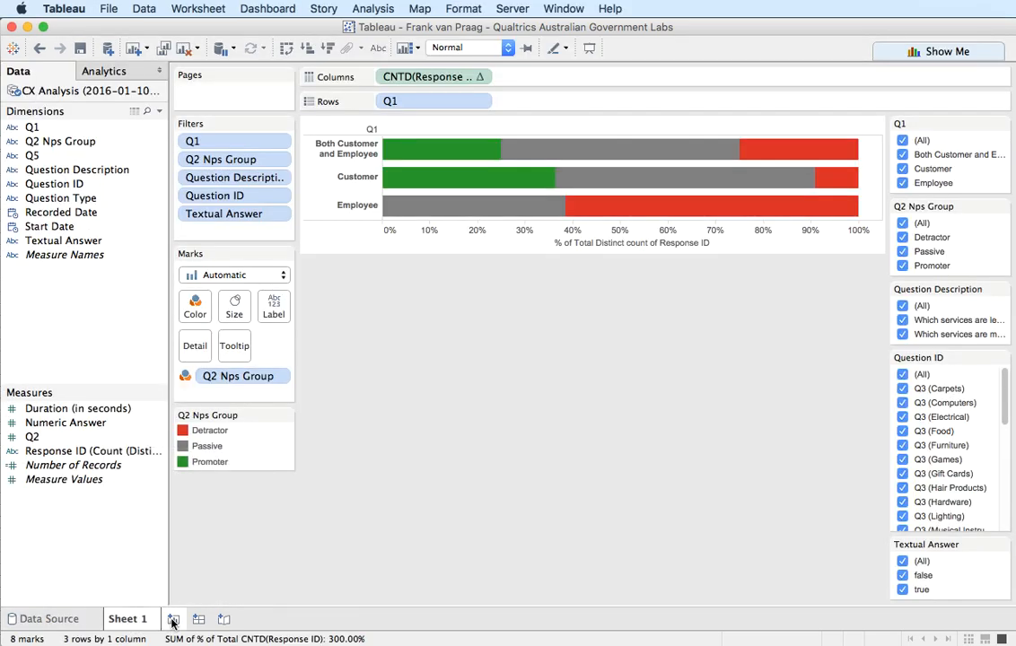
click(173, 620)
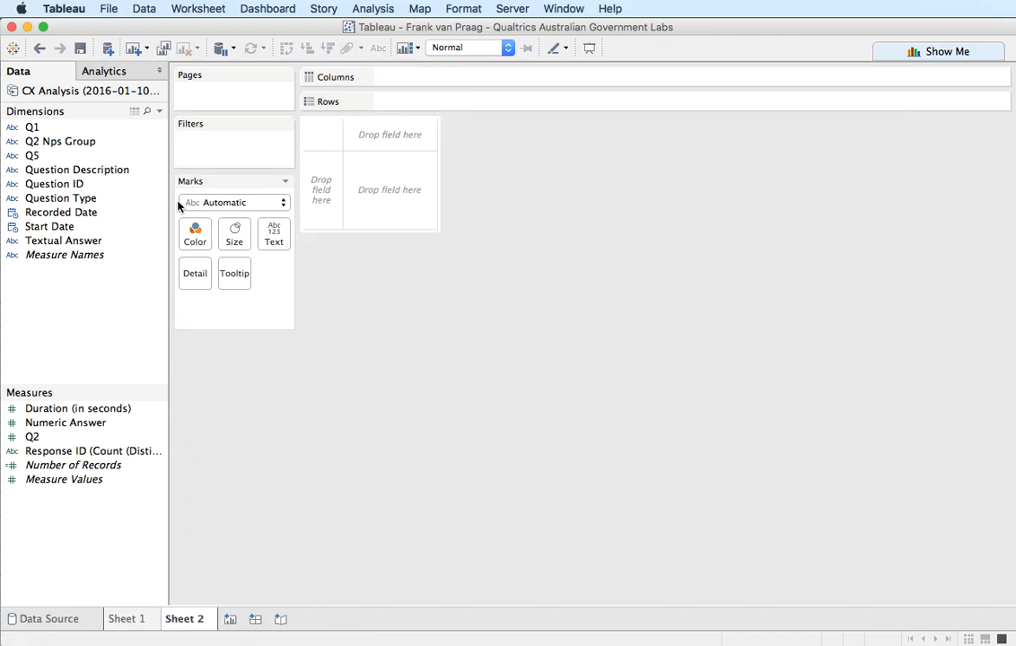
double_click(56, 175)
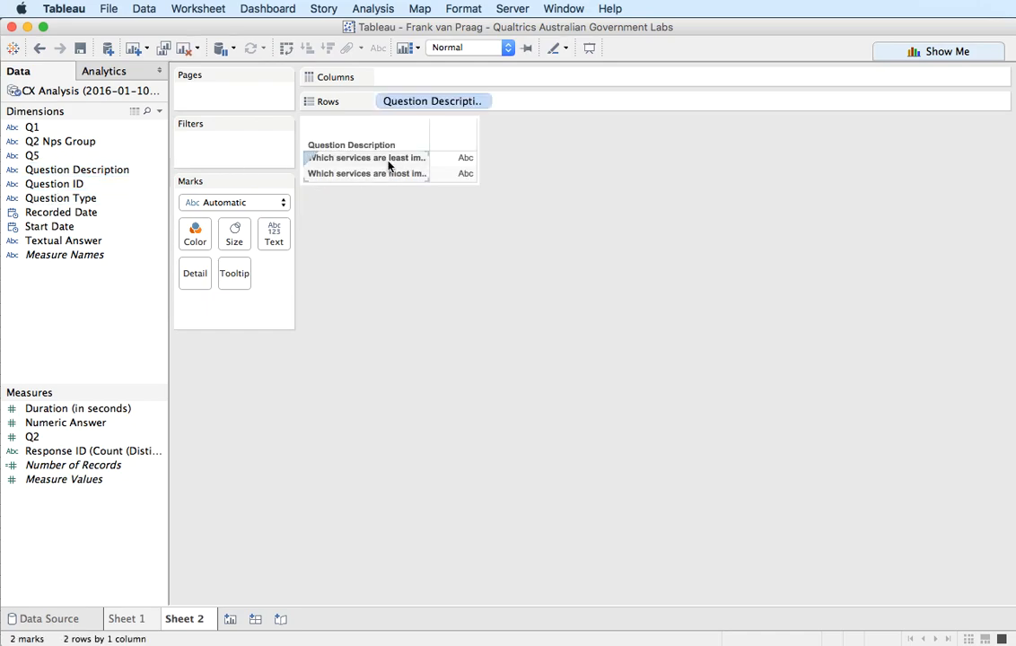
mouse_move(391, 164)
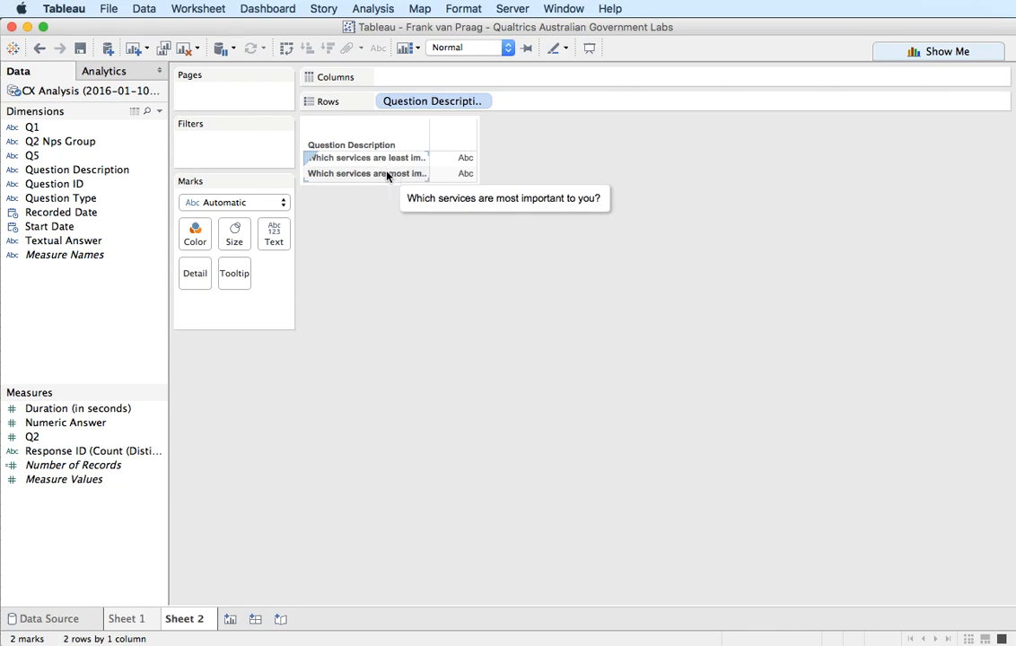
double_click(81, 184)
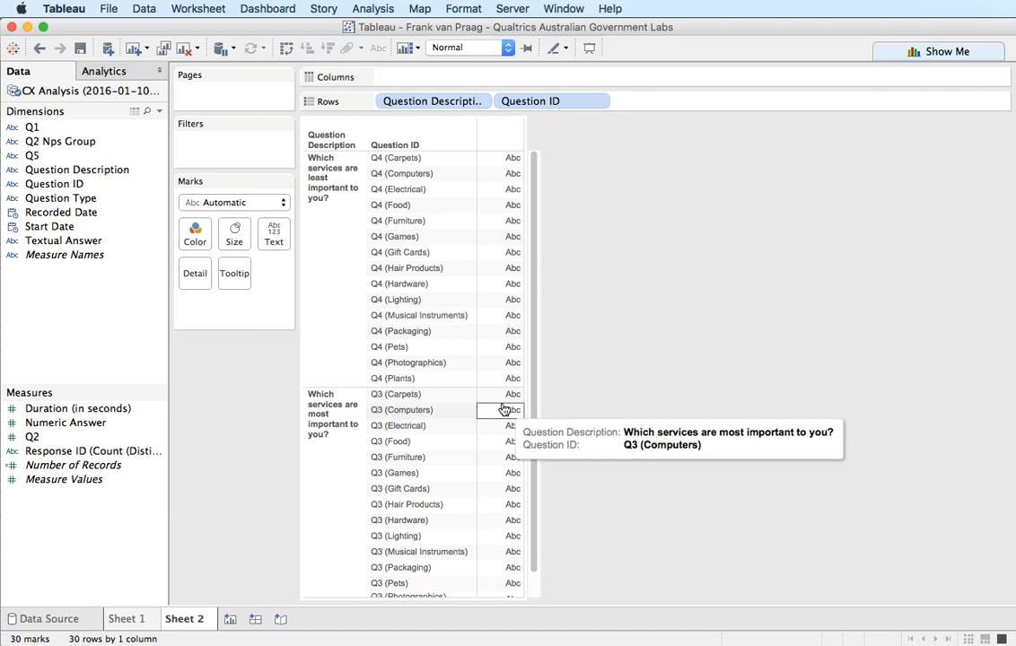
double_click(78, 242)
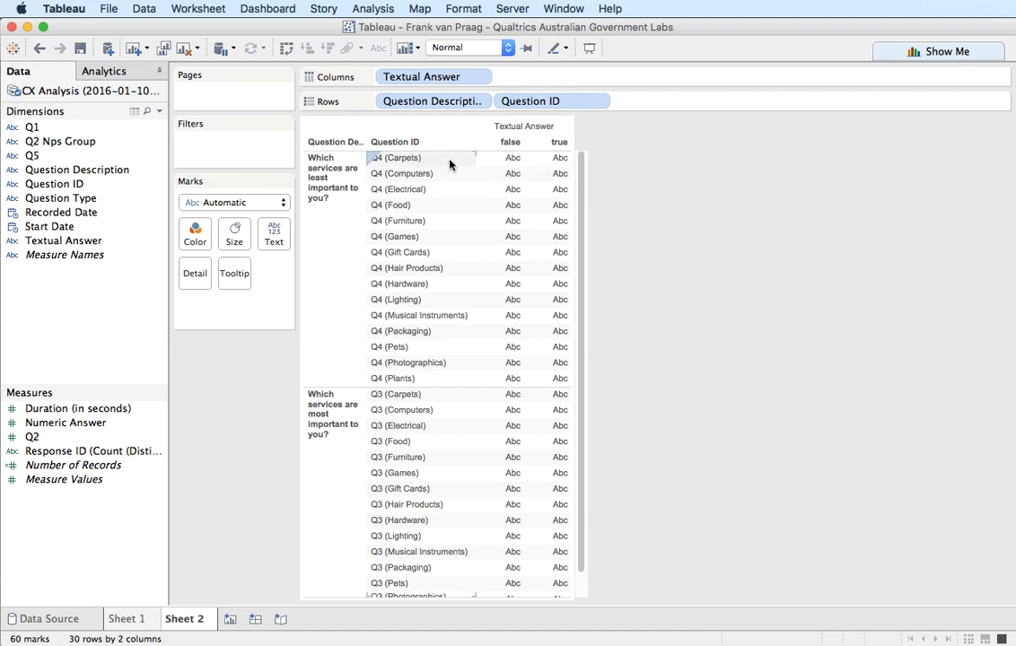
- Add the distinct count of Response ID and the Number of Records to the table as measures
mouse_move(560, 163)
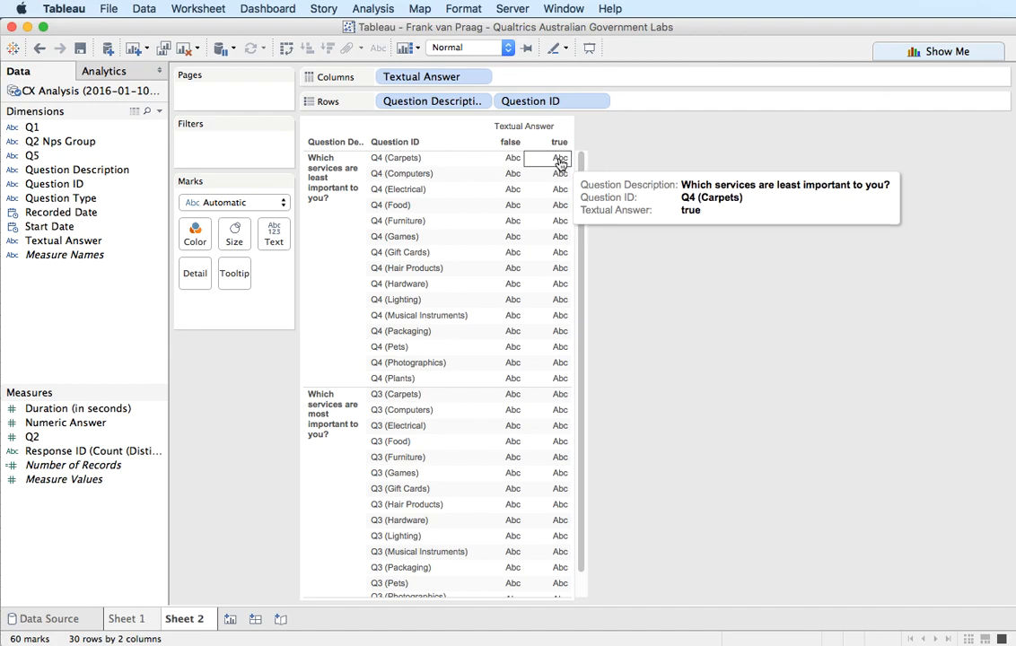
mouse_move(516, 164)
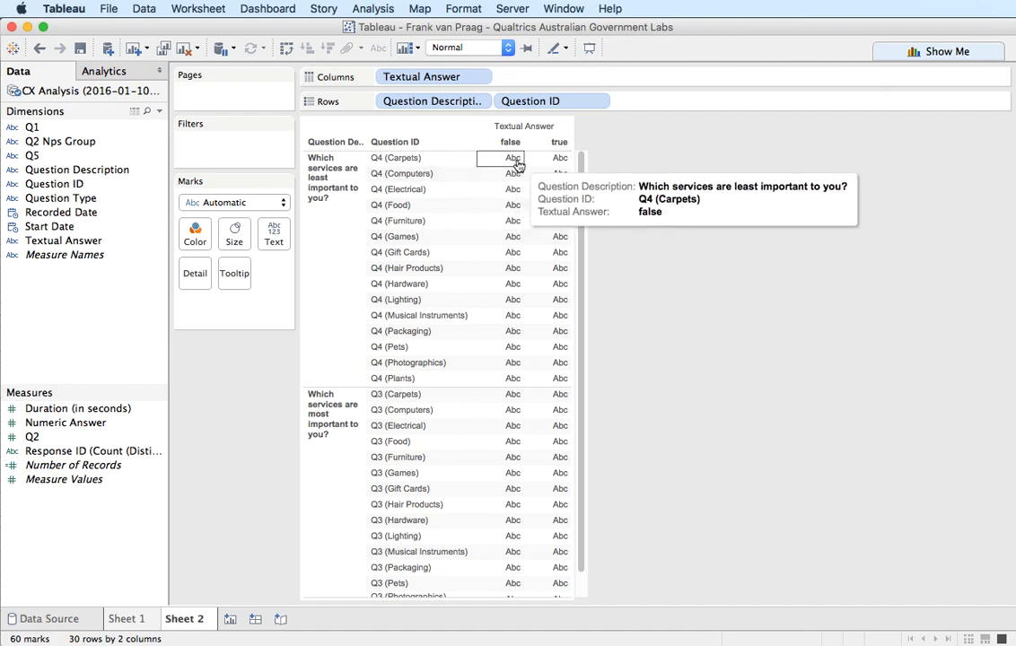
click(68, 453)
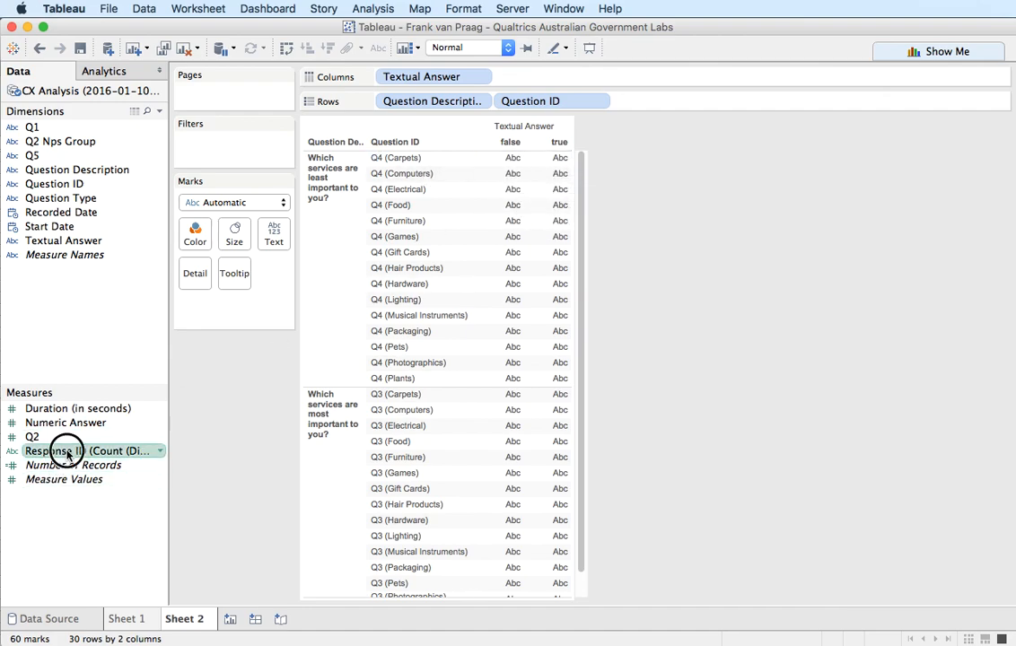
double_click(68, 453)
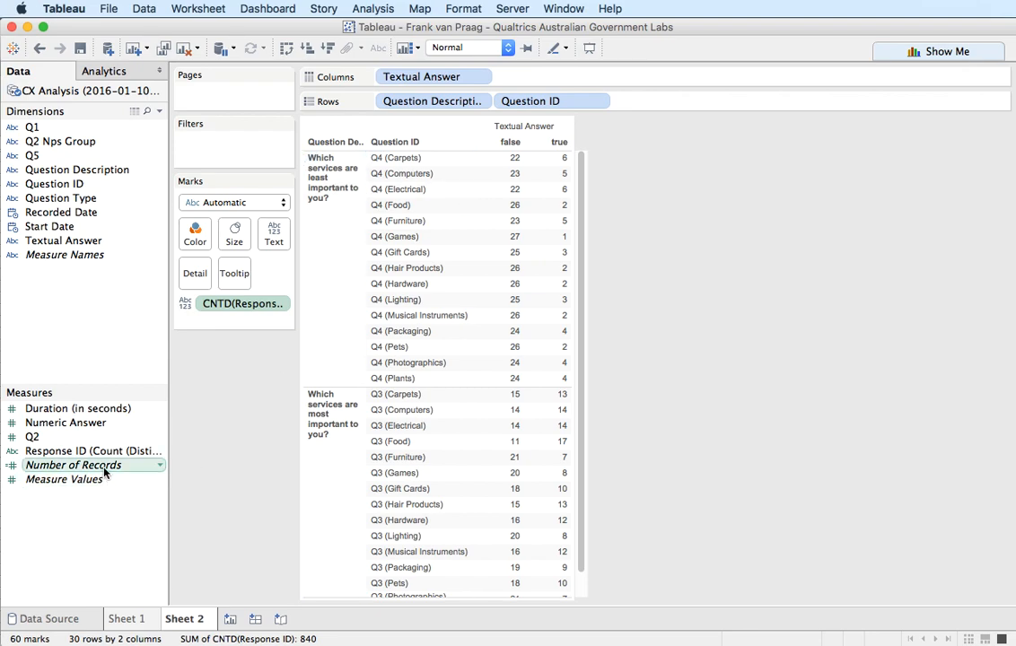
mouse_move(105, 473)
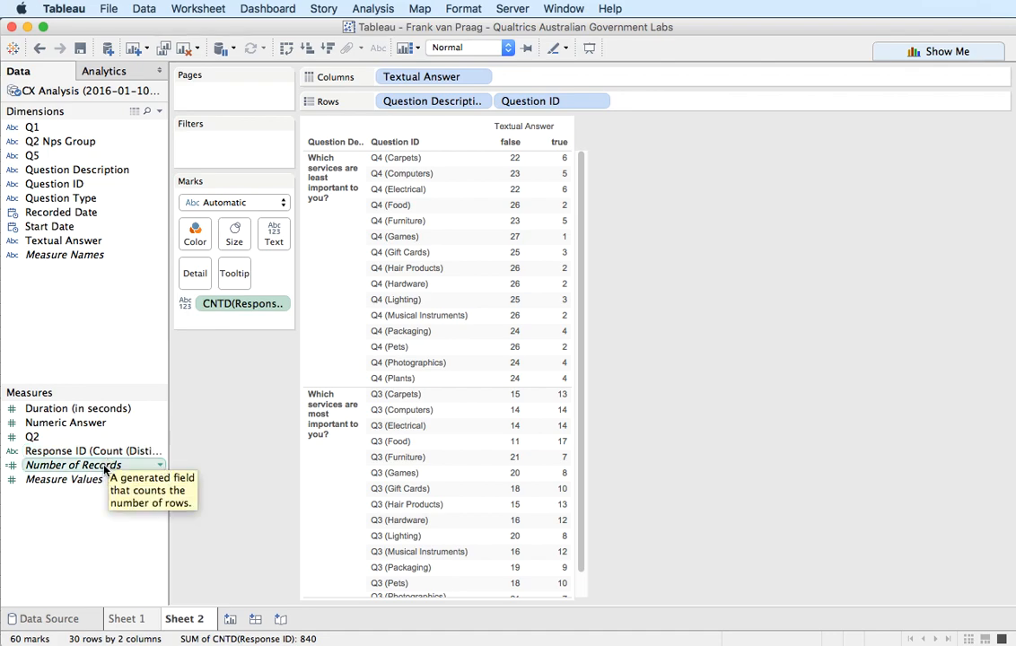
double_click(105, 466)
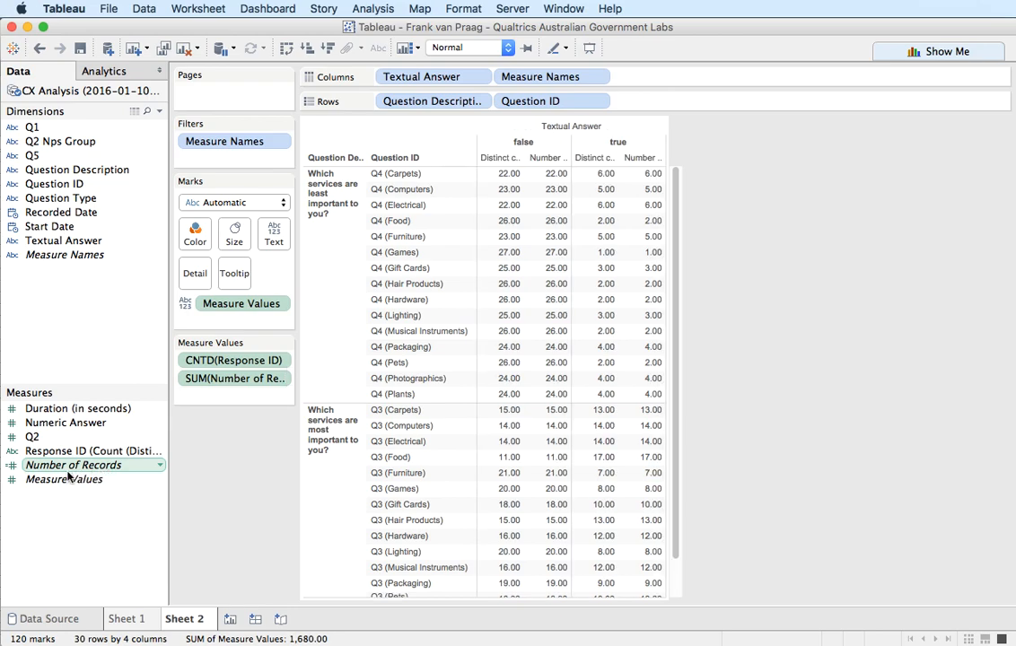
click(39, 469)
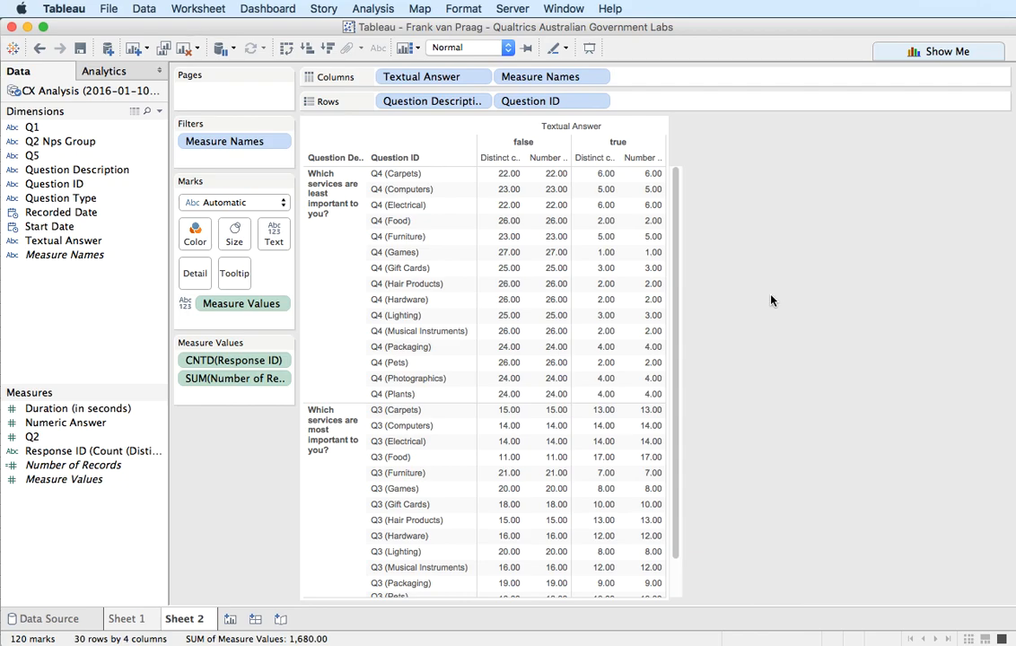
- Show a Textual Answer filter that excludes false, and remove Textual Answer from the table's columns
mouse_move(655, 176)
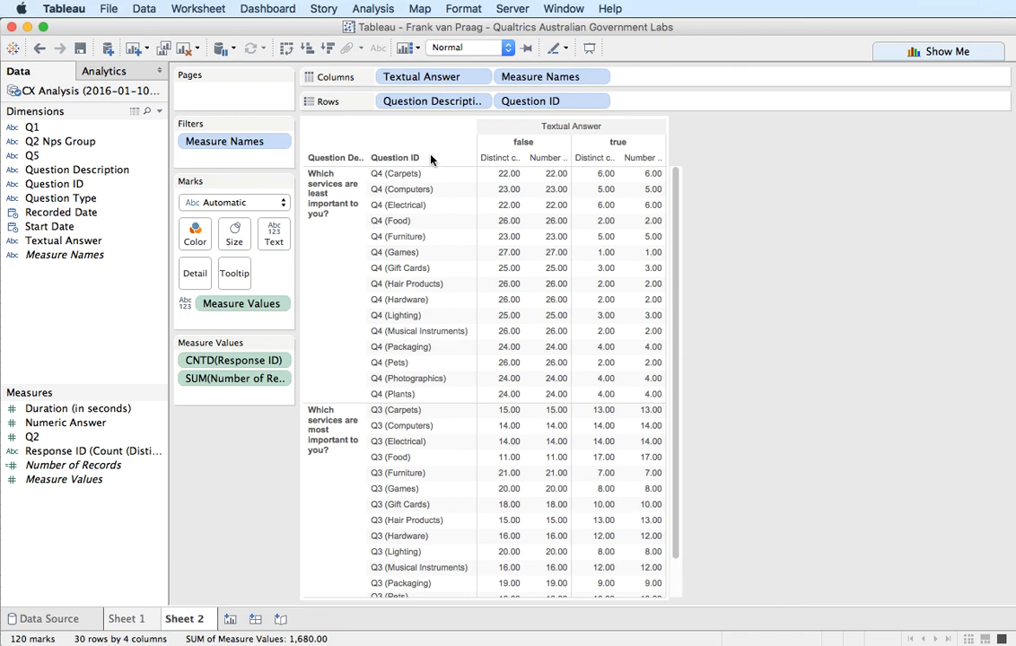
right_click(135, 240)
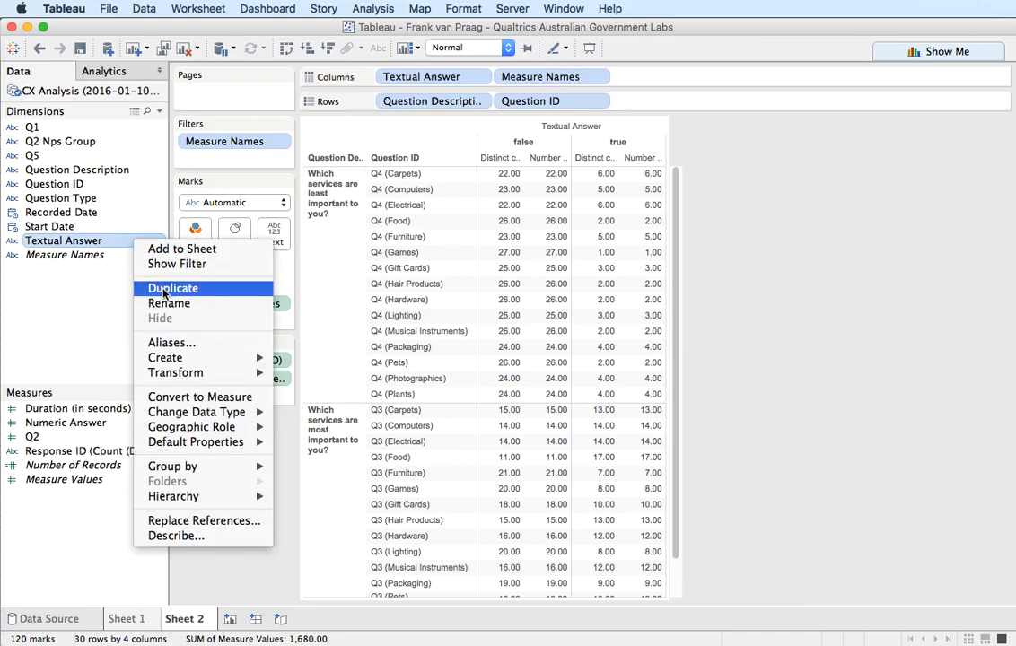
click(184, 266)
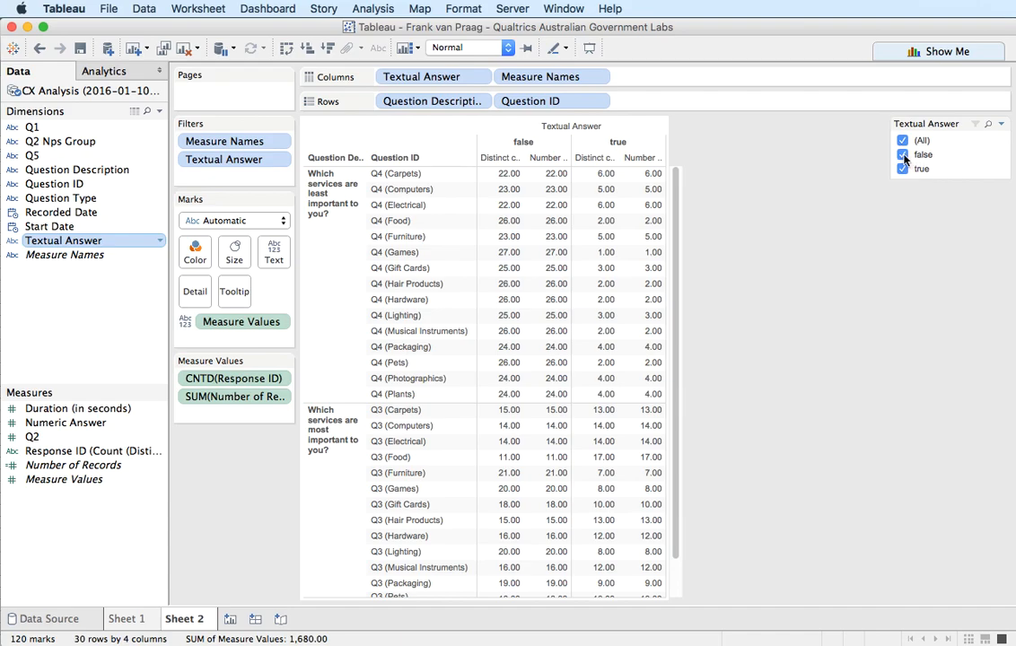
click(902, 155)
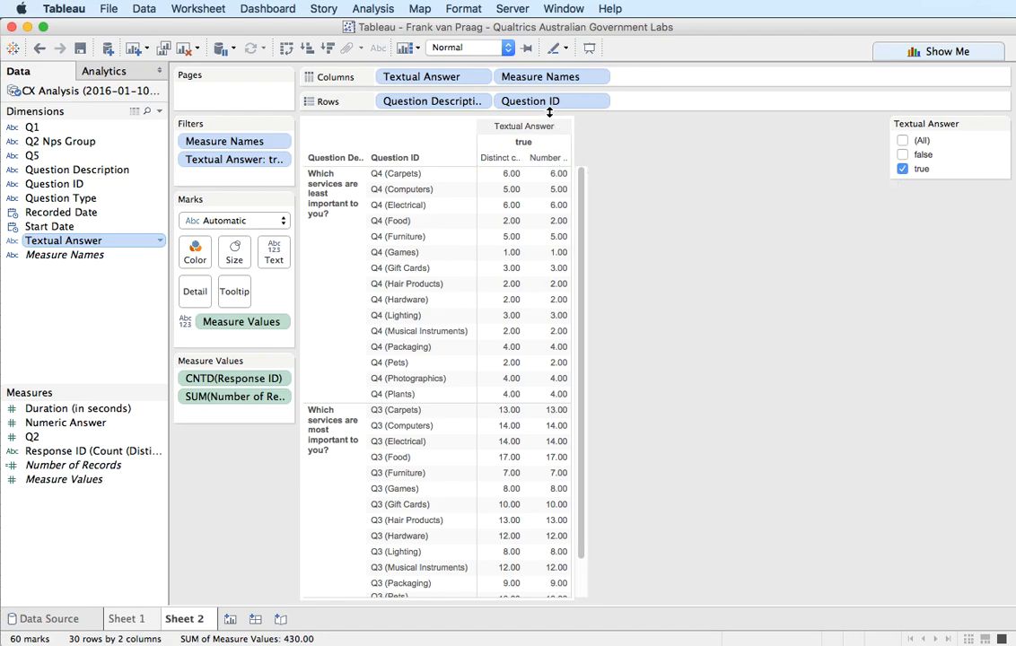
drag(418, 76, 729, 231)
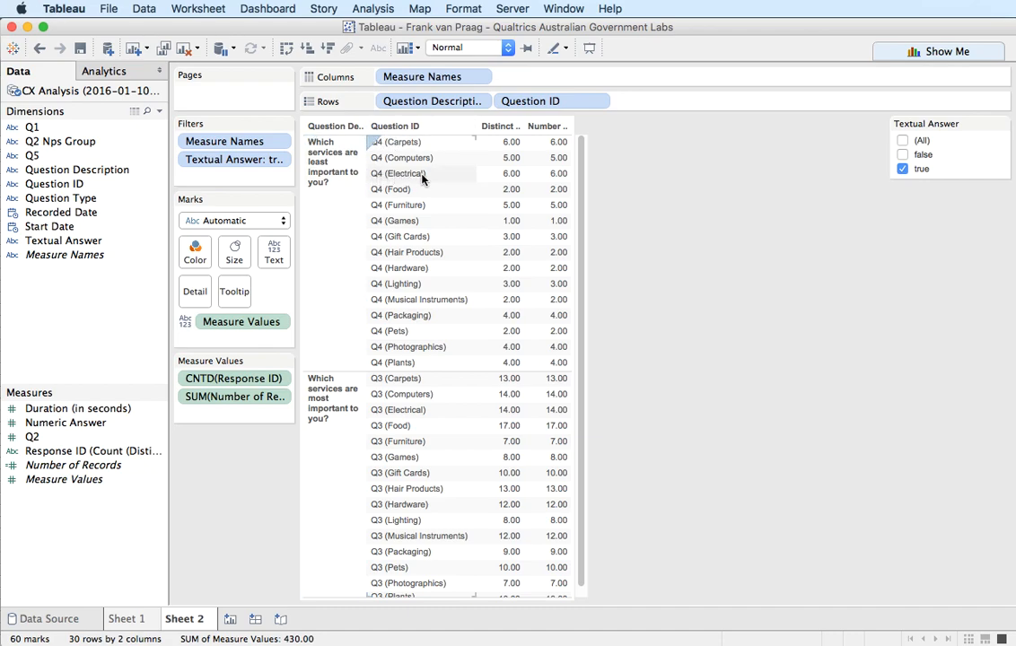
- Start a calculated field from Question ID and look up the syntax of the LEFT function
right_click(68, 187)
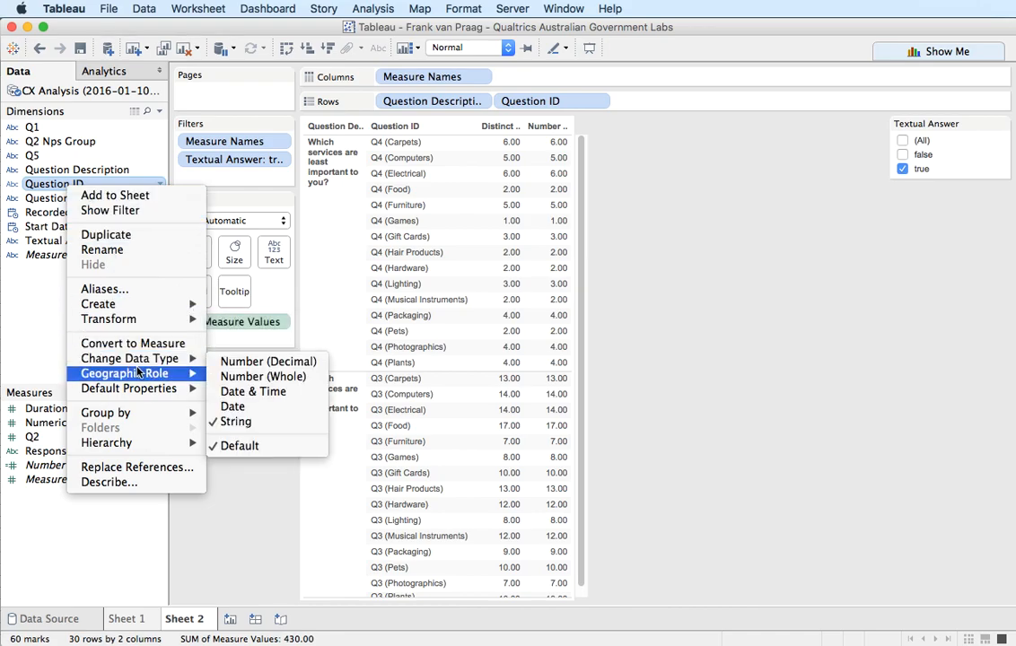
mouse_move(139, 363)
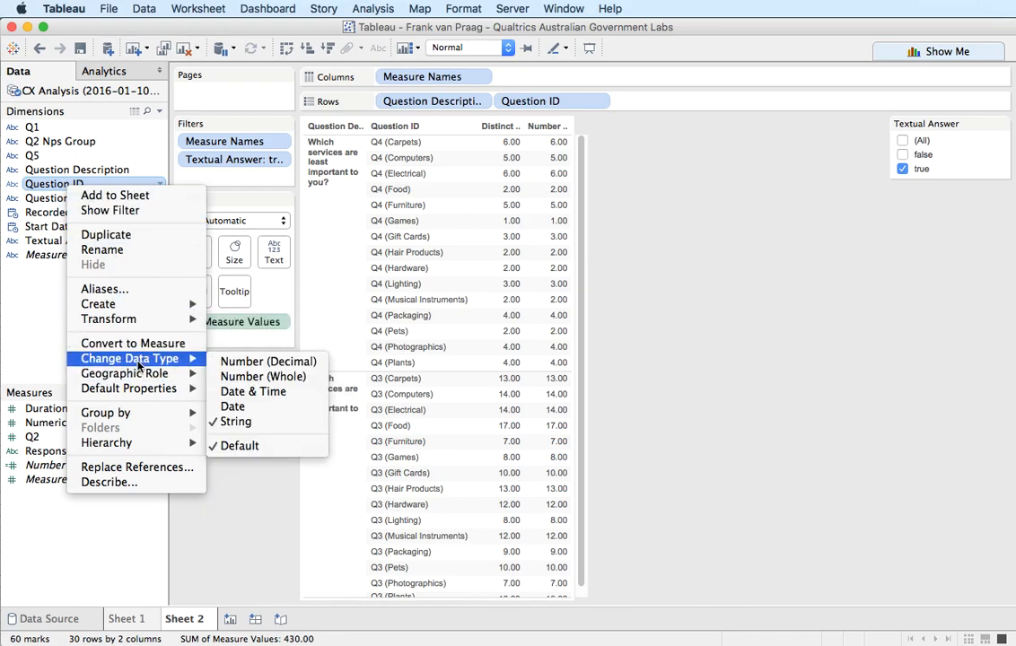
mouse_move(134, 304)
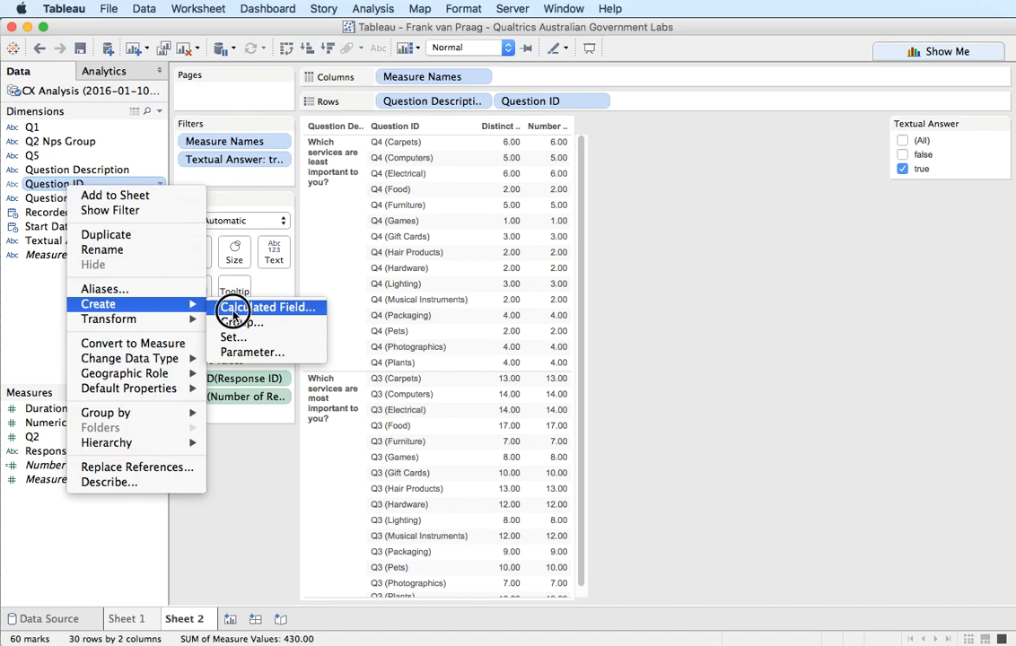
click(235, 308)
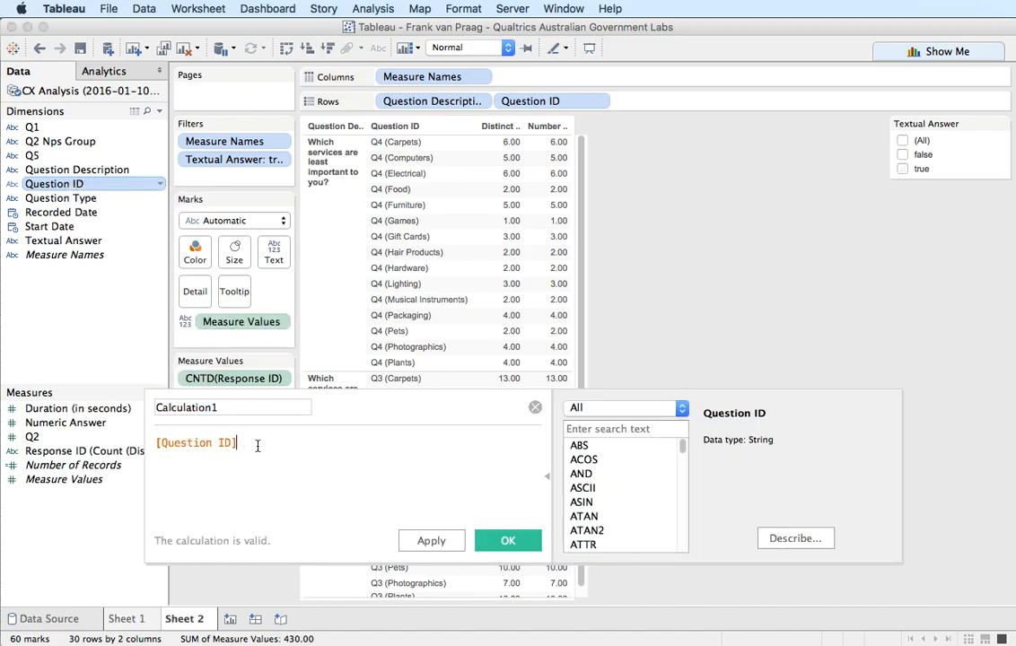
click(619, 430)
text(left)
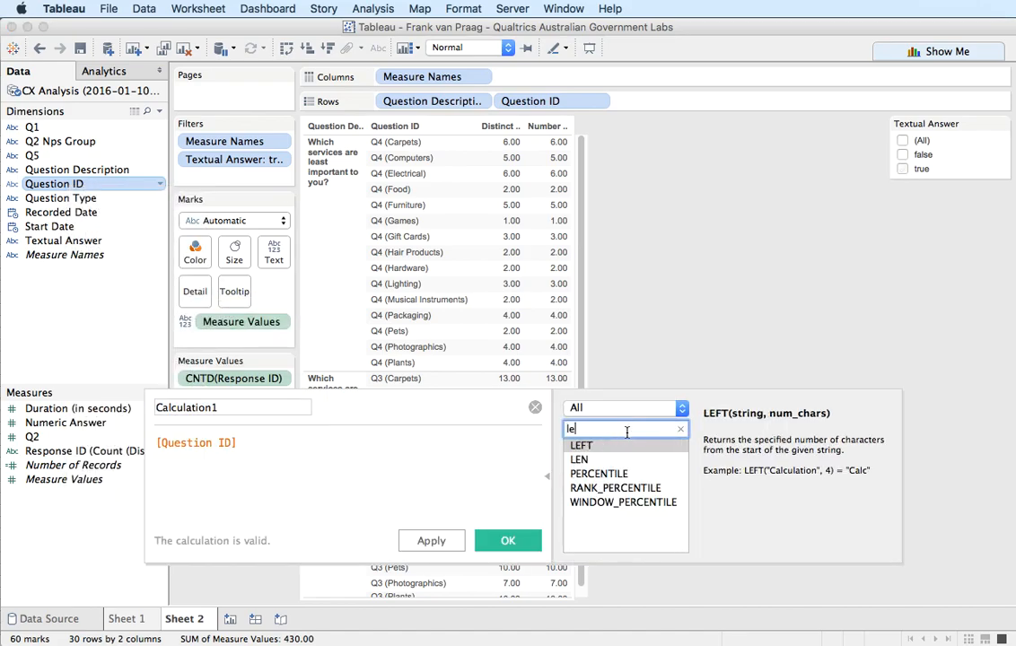
click(604, 447)
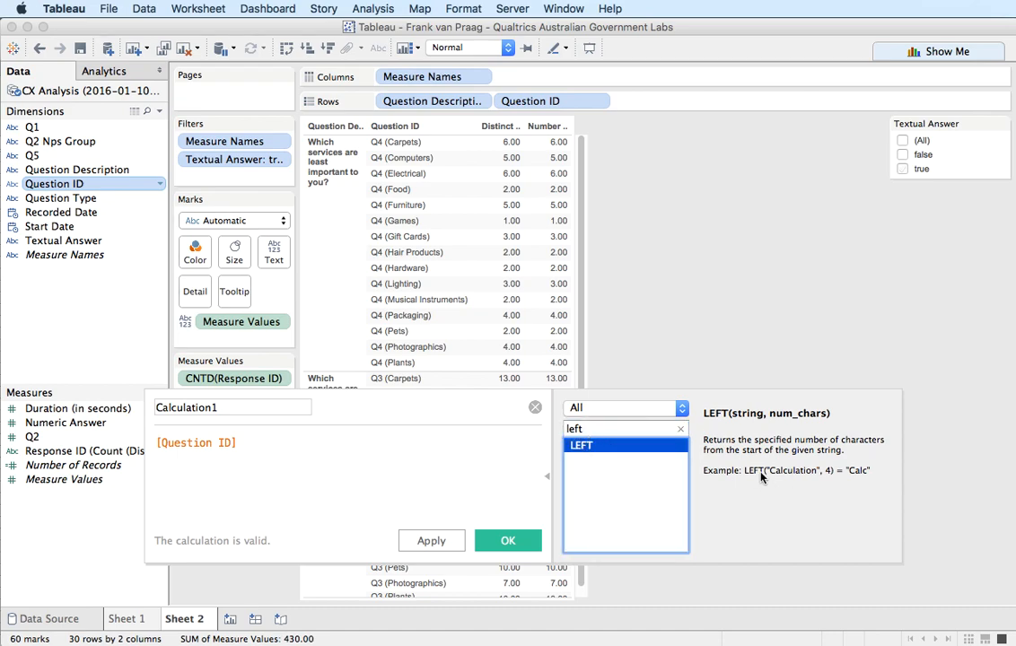
drag(748, 471, 865, 475)
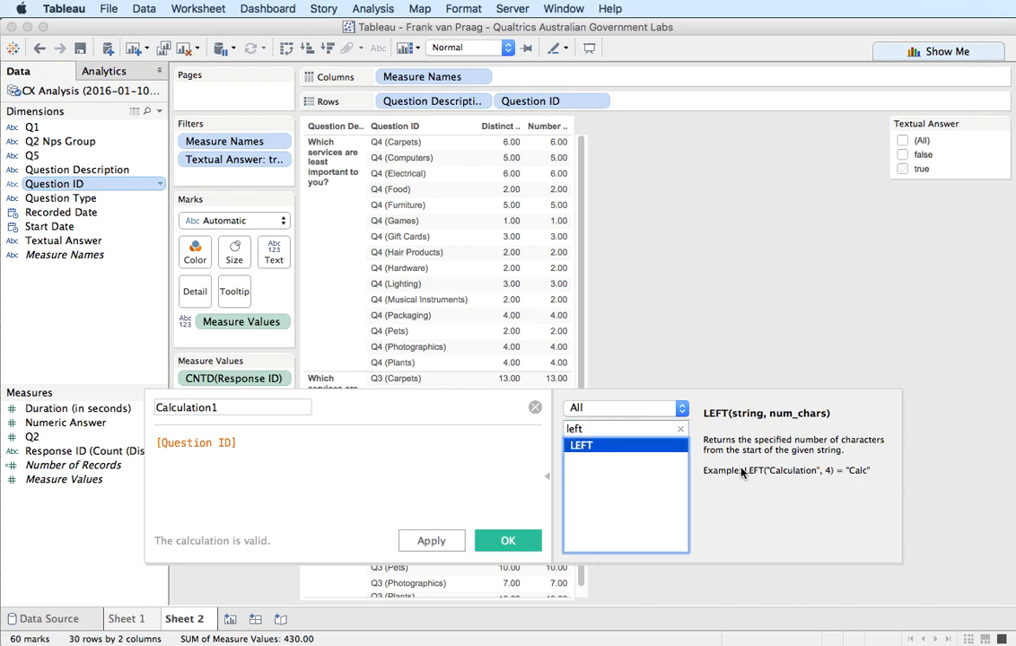
- Set the calculation's formula to left([Question ID], 2) and apply it
click(158, 443)
text(left()
text(, 4))
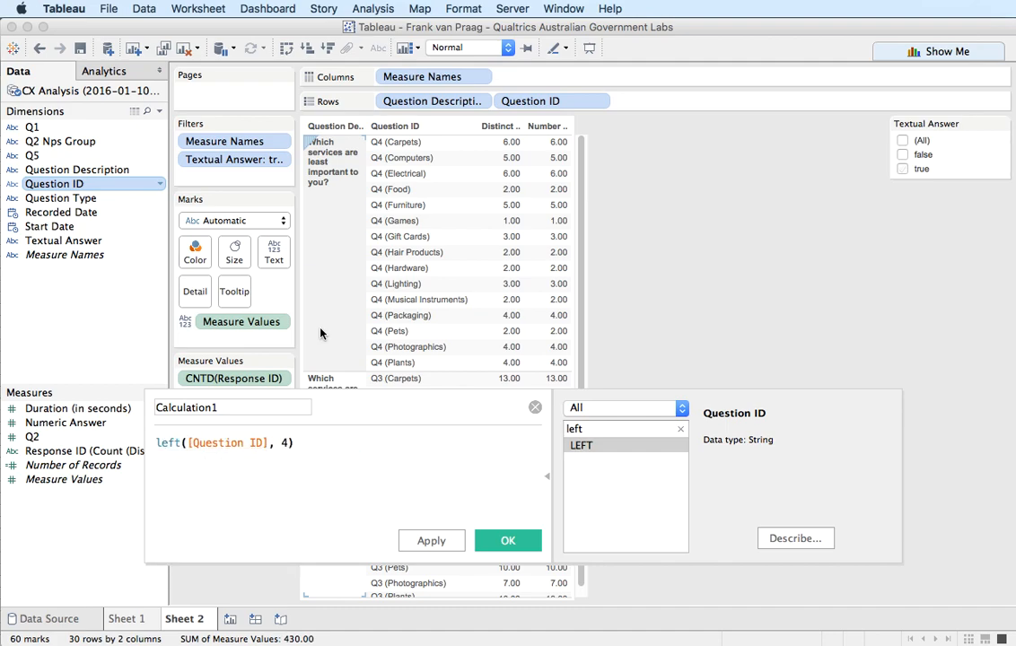
key(Left)
key(BackSpace)
text(2)
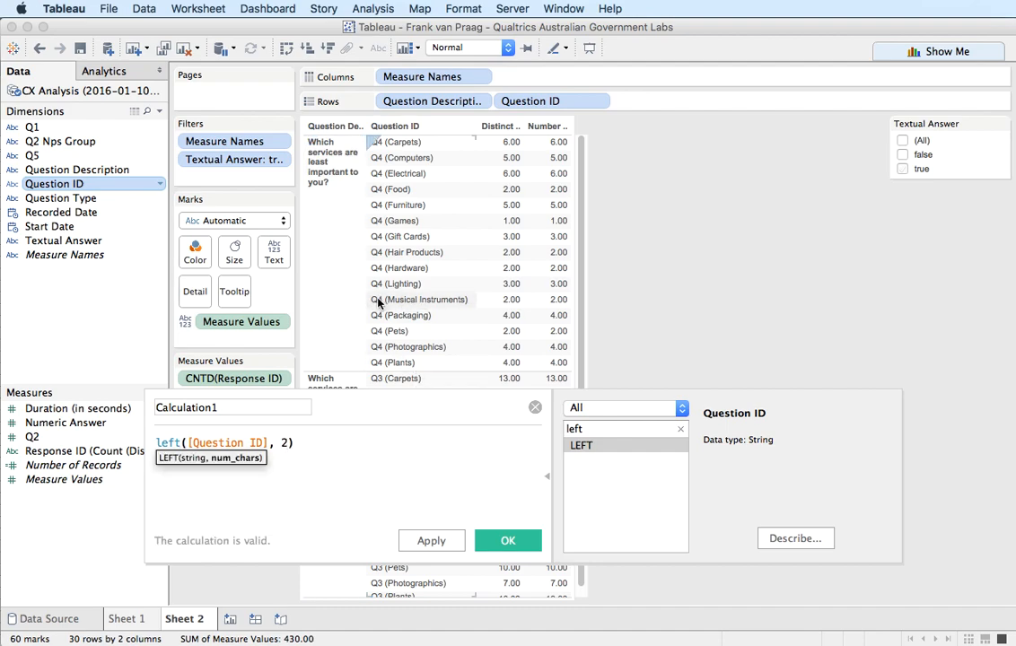
click(438, 543)
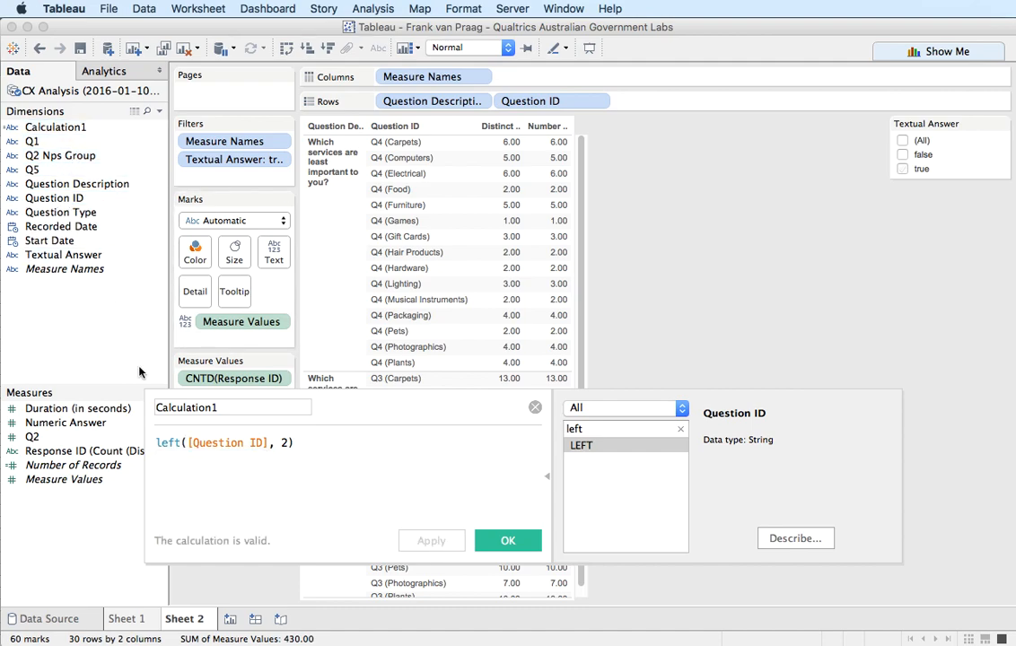
- Name the new calculated field Question Number and apply the change
double_click(197, 406)
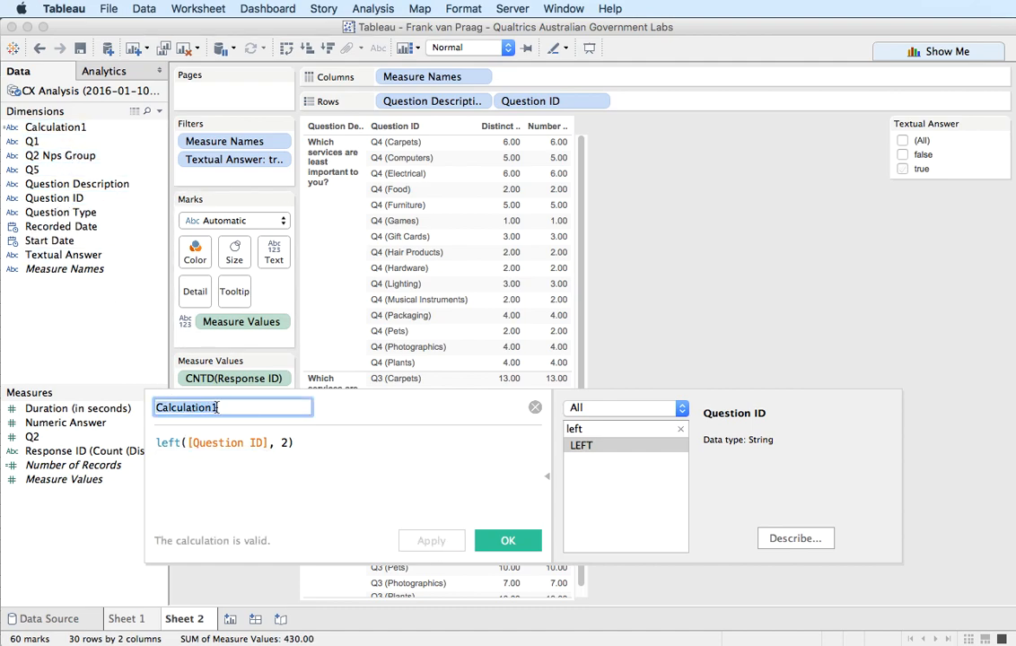
text(Question Number)
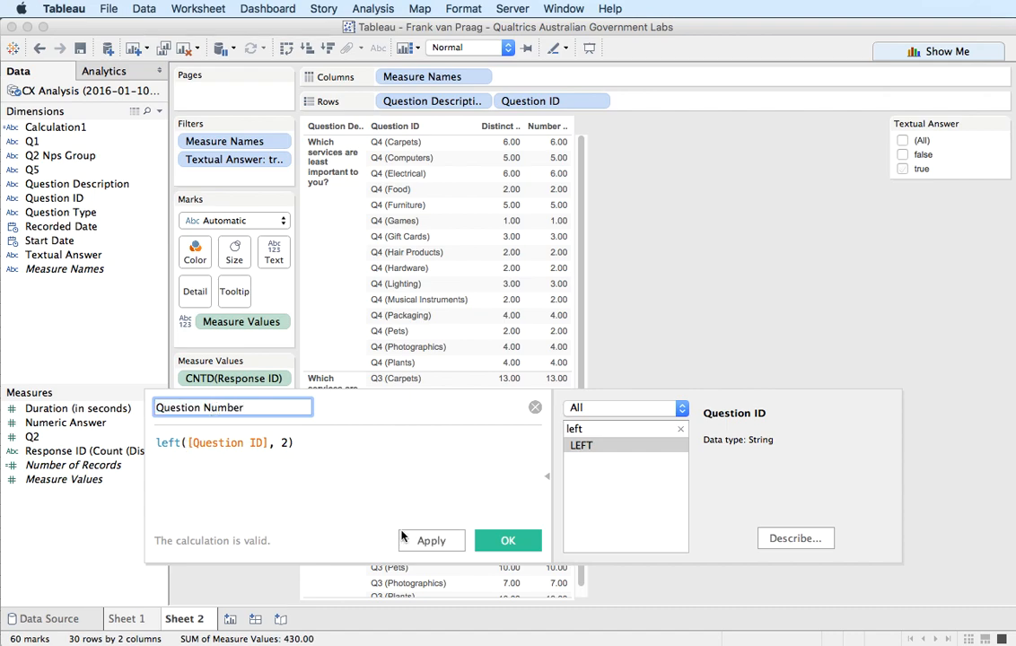
click(429, 541)
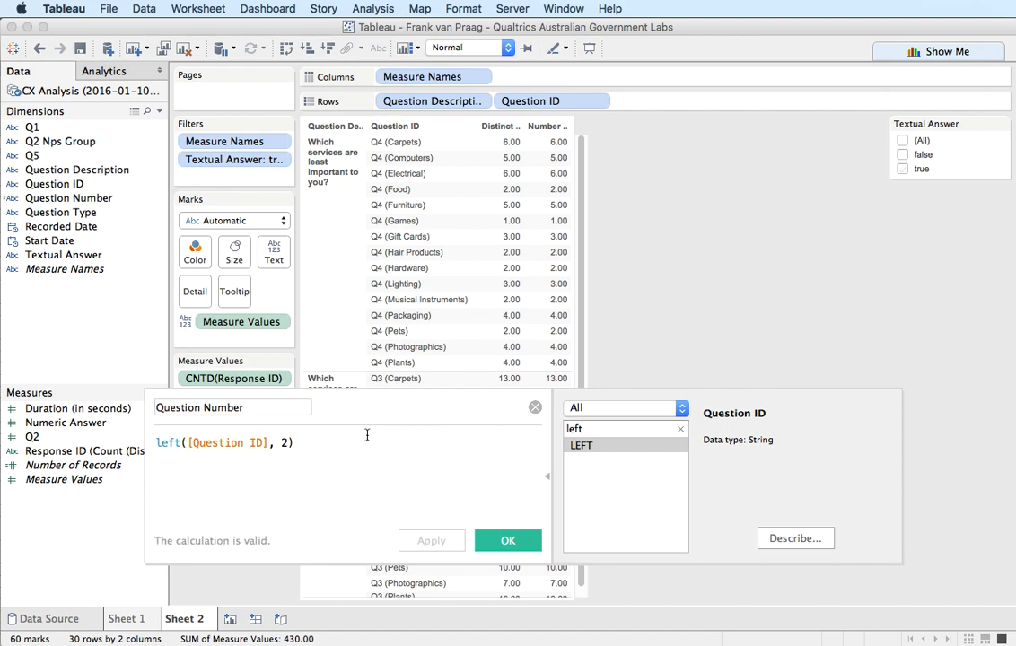
- Show a Question Number filter, test switching Q3 and Q4 off and on, and close the calculation editor with both selected
right_click(81, 198)
click(135, 225)
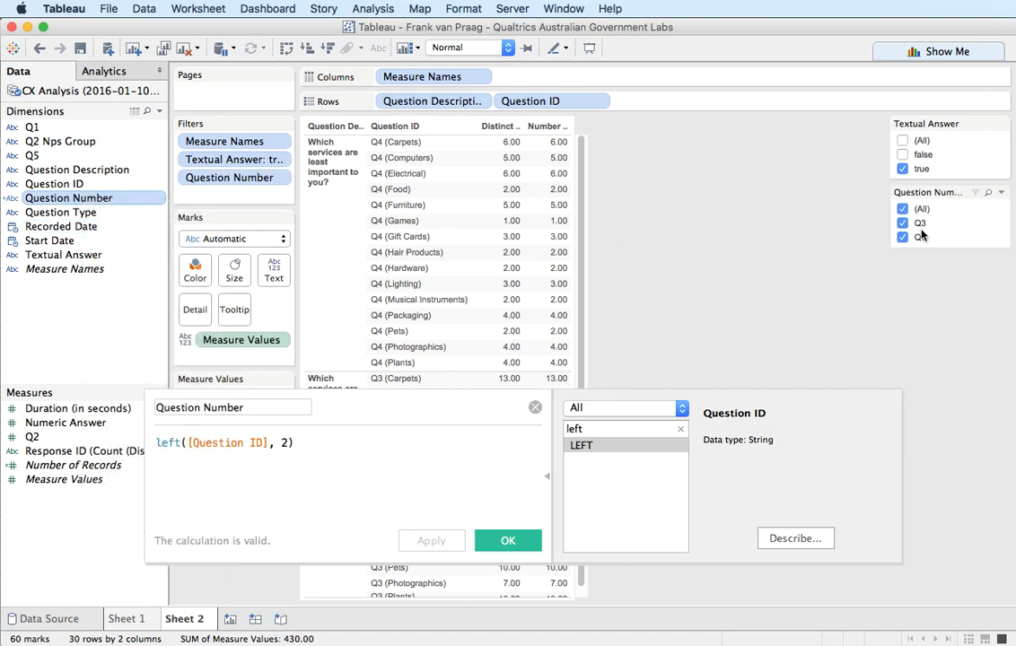
click(903, 223)
click(903, 223)
click(902, 237)
click(903, 238)
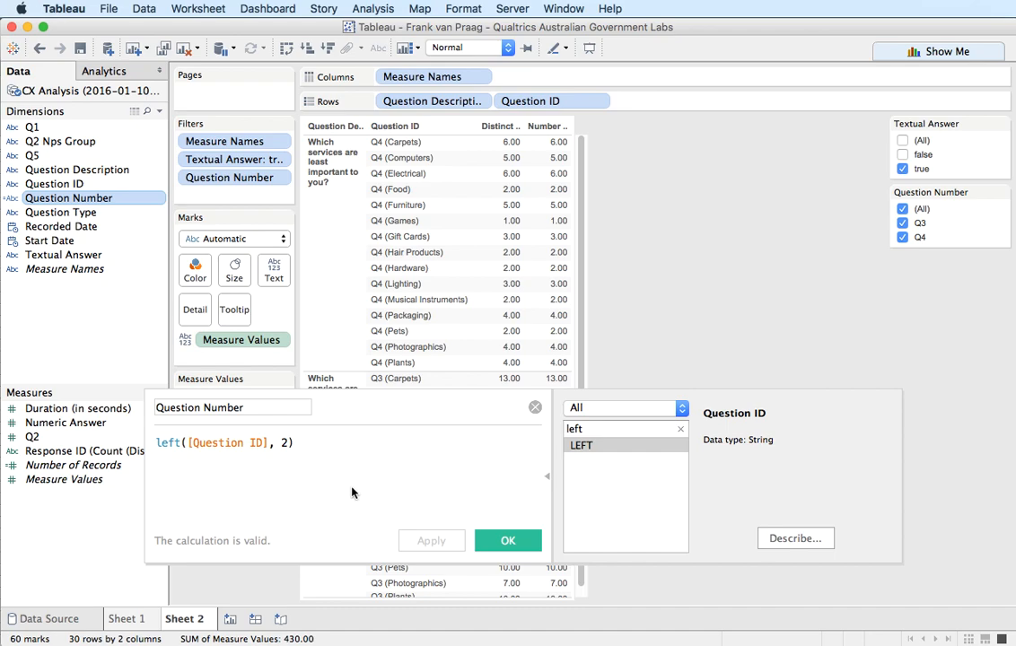
click(503, 542)
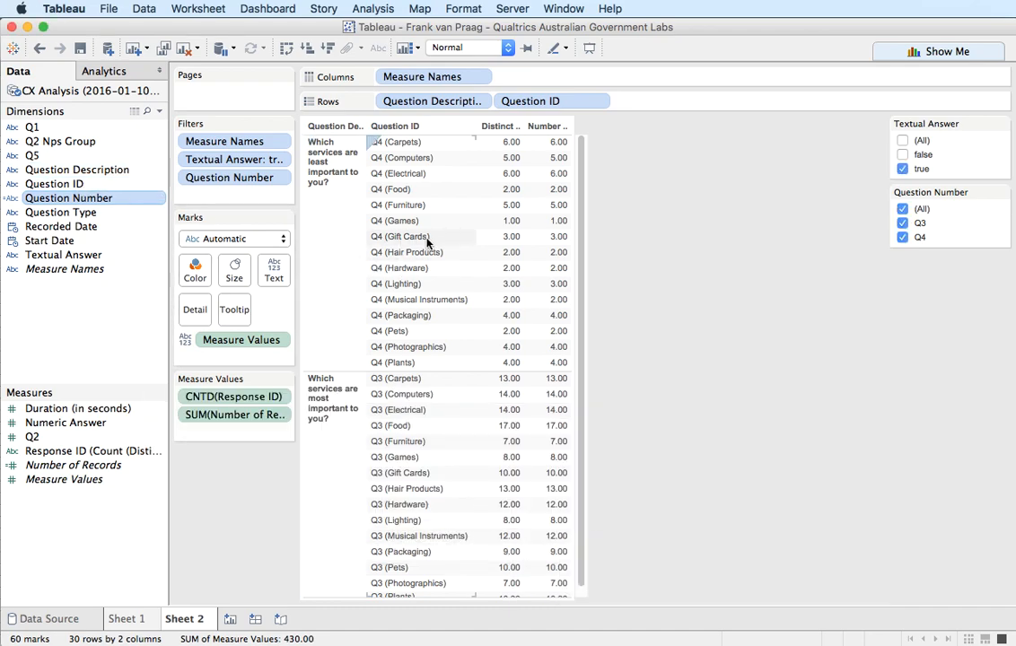
- Create a second calculated field from Question ID with the formula REGEXP_EXTRACT([Question ID], "[Q0-9 (]+([A-z ]+)")
right_click(62, 187)
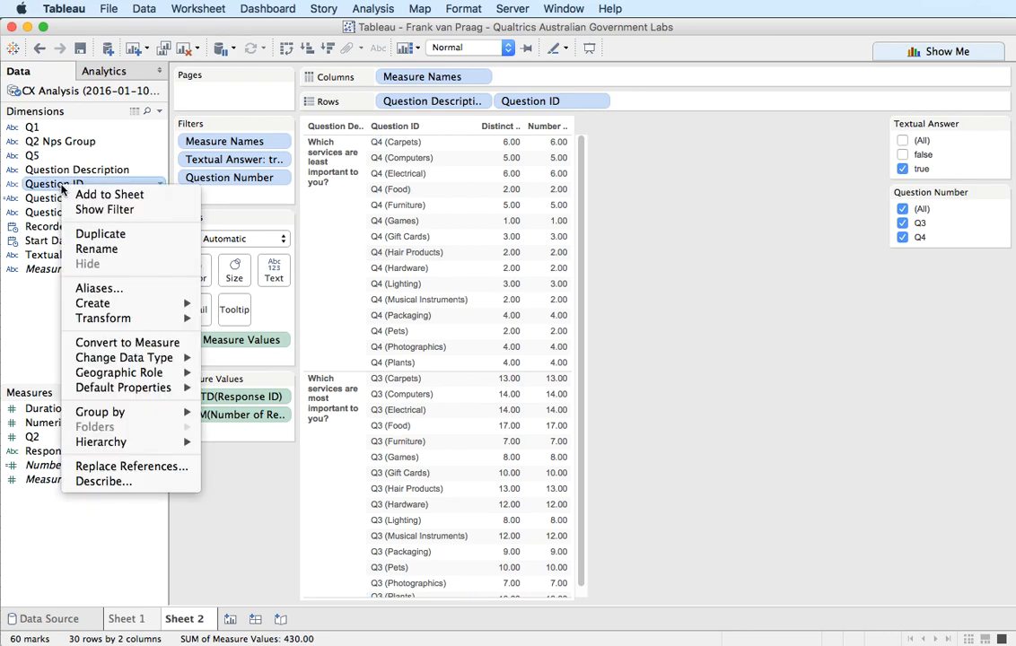
mouse_move(162, 304)
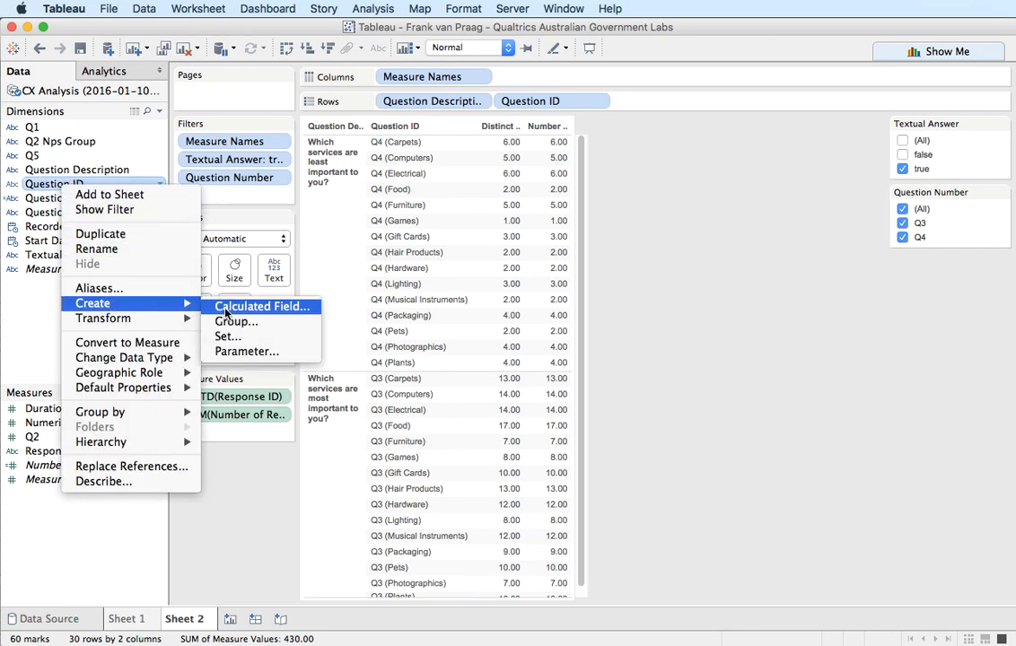
click(225, 307)
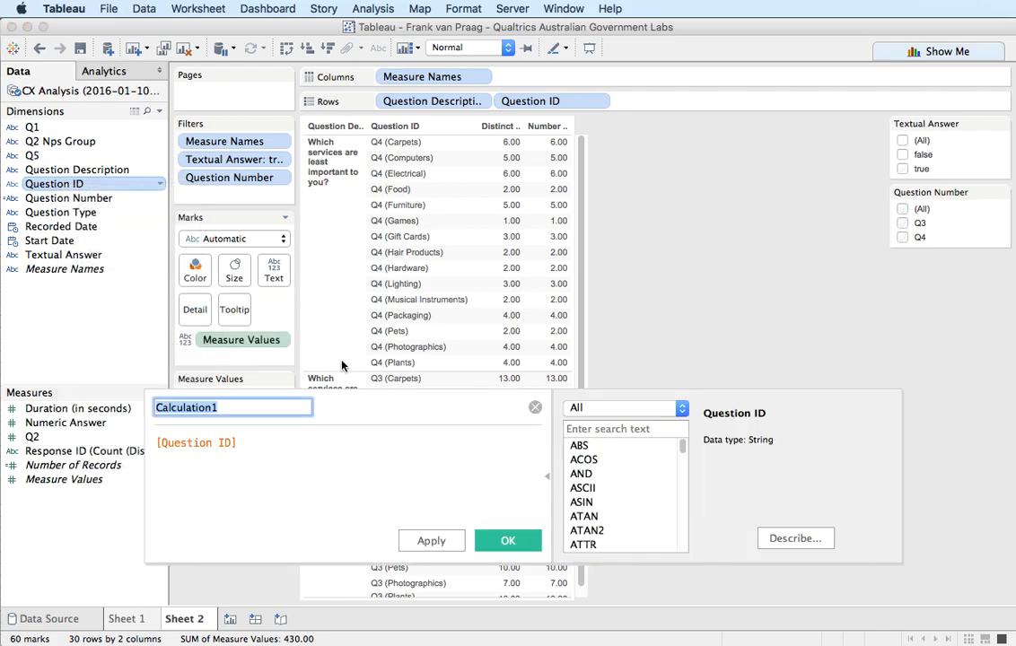
drag(260, 441, 118, 426)
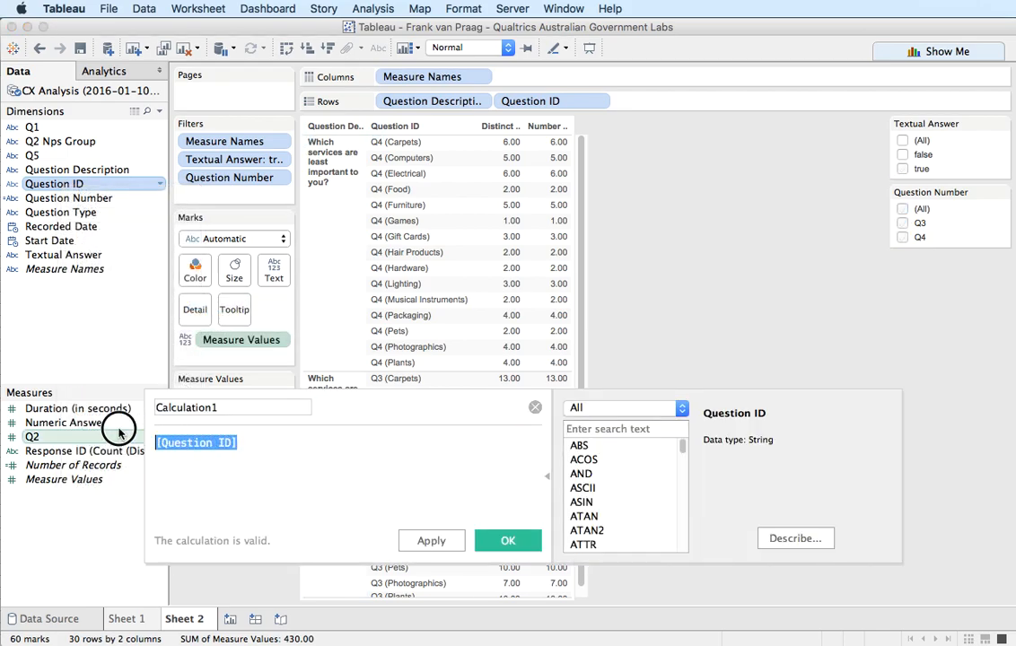
key(super+v)
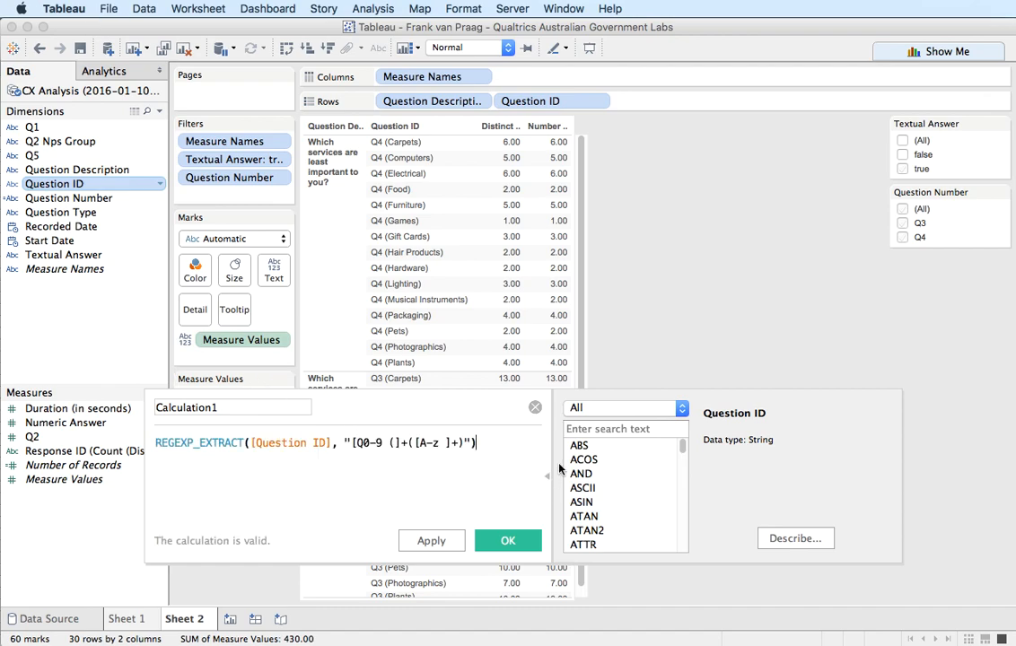
- Look up the REGEXP_EXTRACT description in the function reference by searching for reg
click(585, 430)
text(reg)
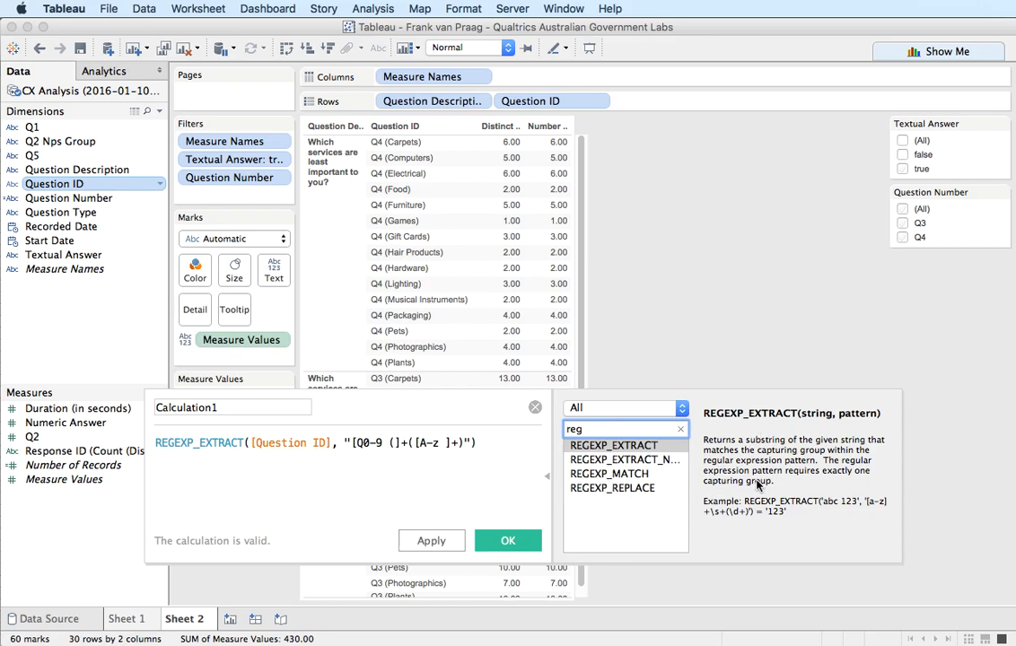
click(387, 474)
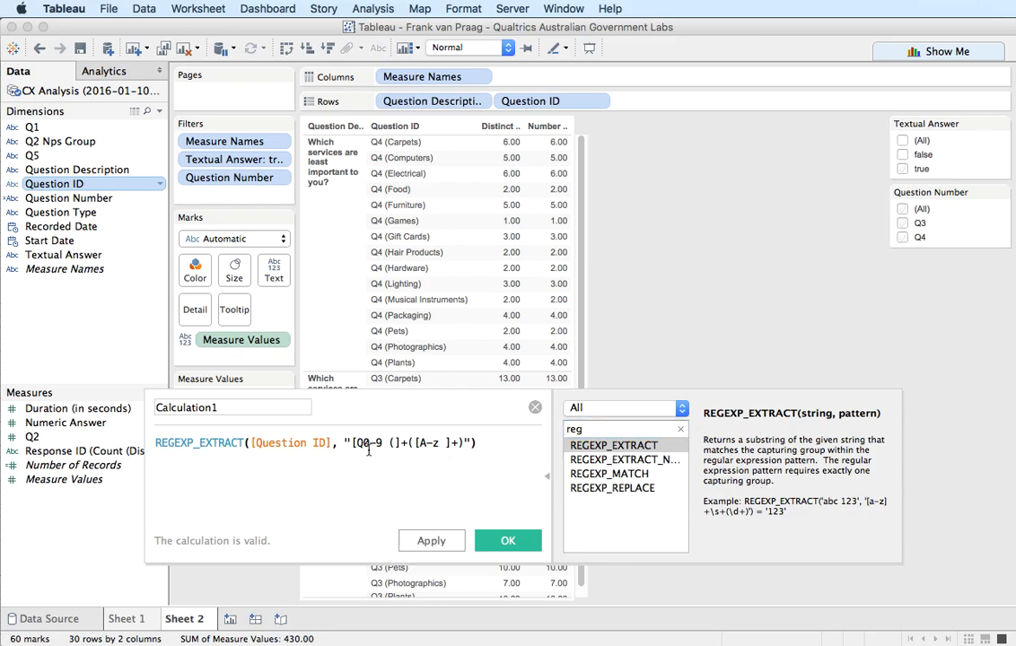
- Examine the formula's parts: the Question ID argument, the [Q0-9 (]+ prefix pattern and the ([A-z ]+) capturing group
click(353, 442)
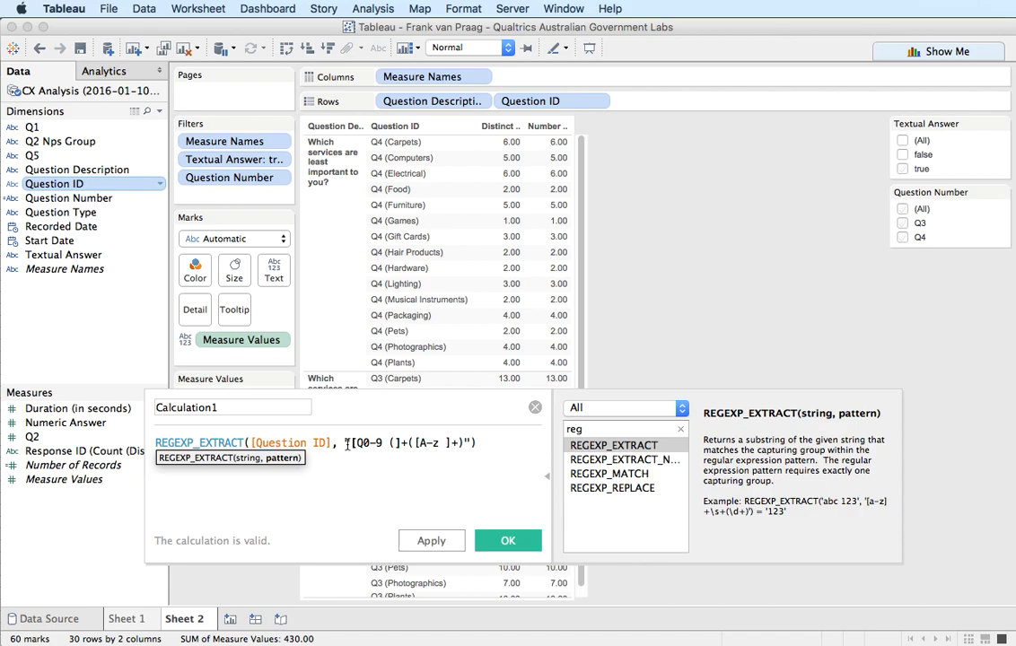
drag(330, 443, 251, 442)
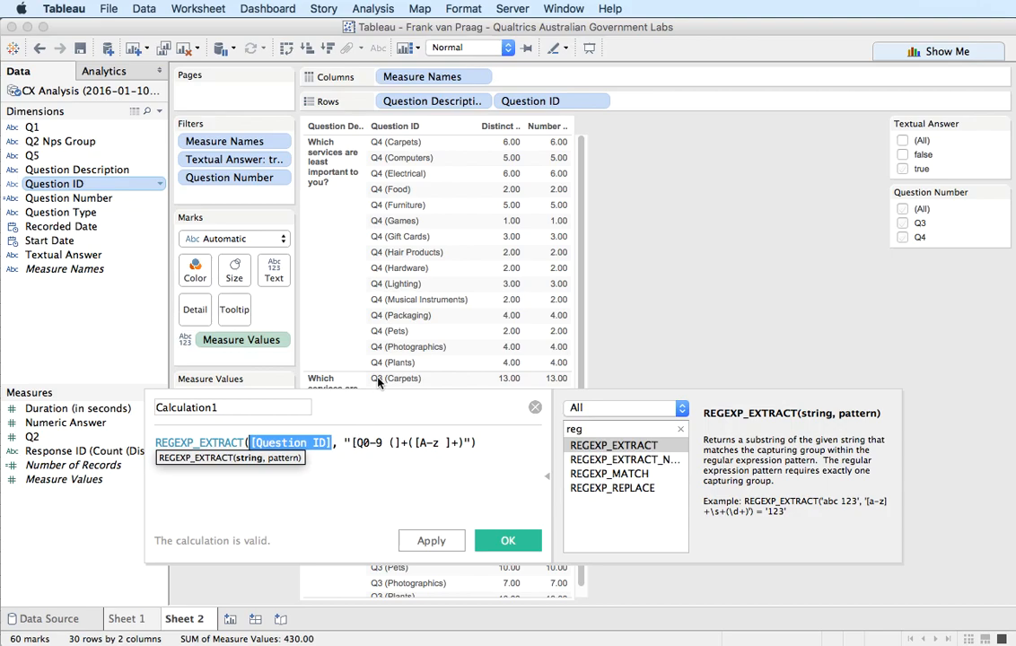
click(361, 442)
drag(360, 442, 393, 442)
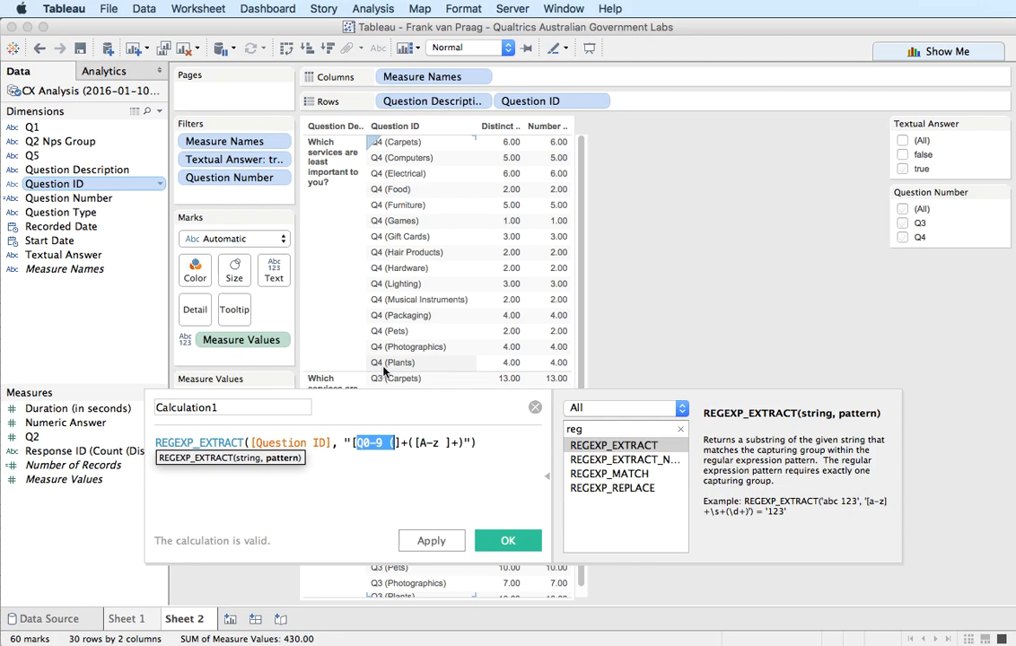
click(399, 442)
drag(400, 443, 351, 446)
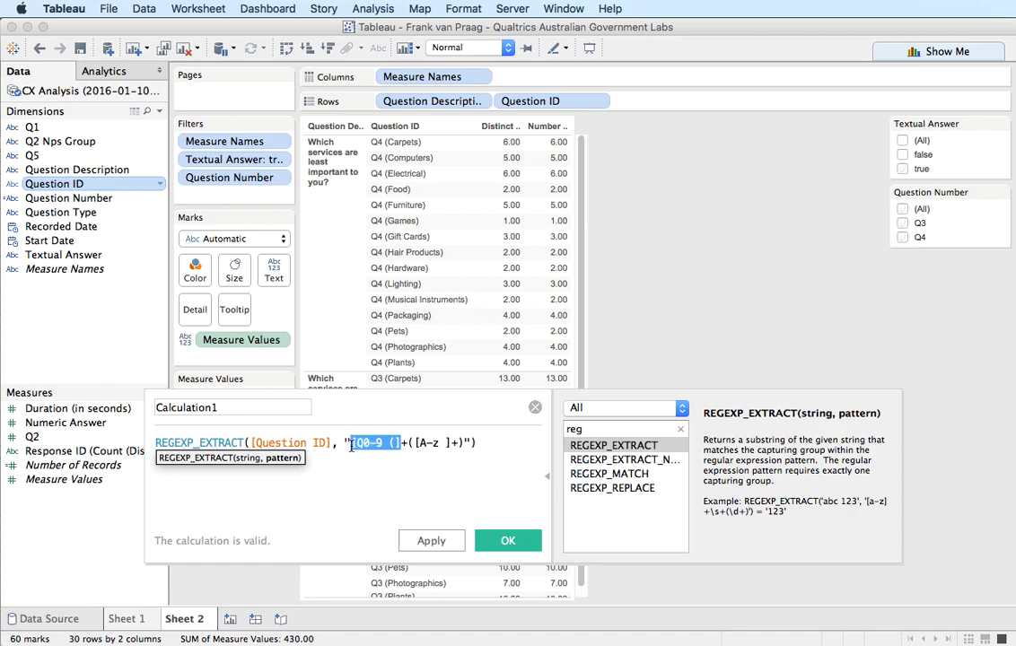
click(401, 442)
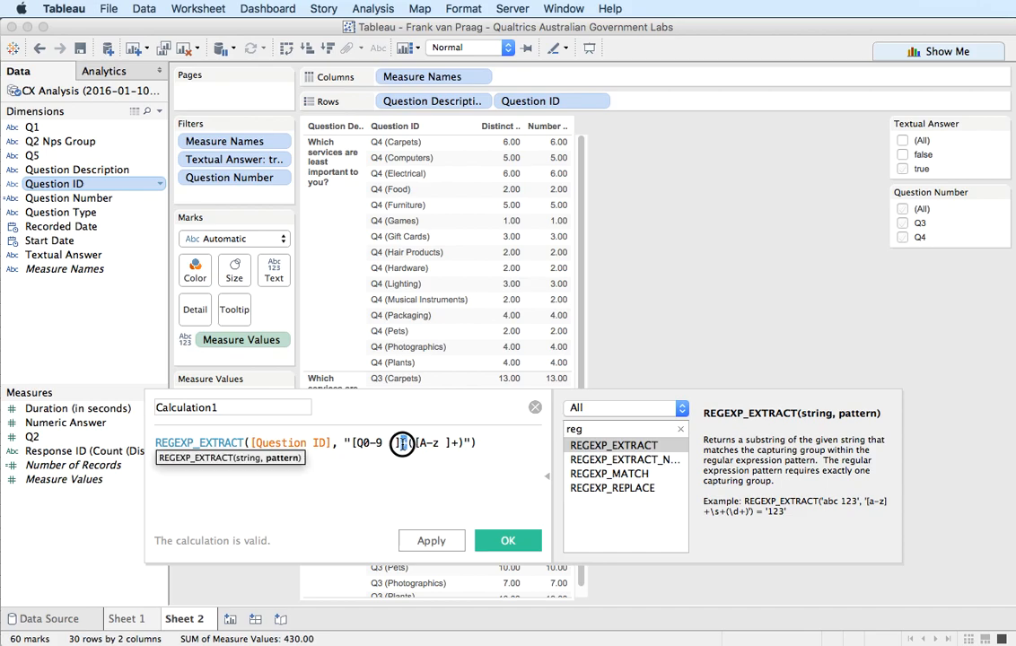
mouse_move(357, 442)
mouse_down()
mouse_move(400, 442)
mouse_move(320, 442)
mouse_move(352, 443)
mouse_up()
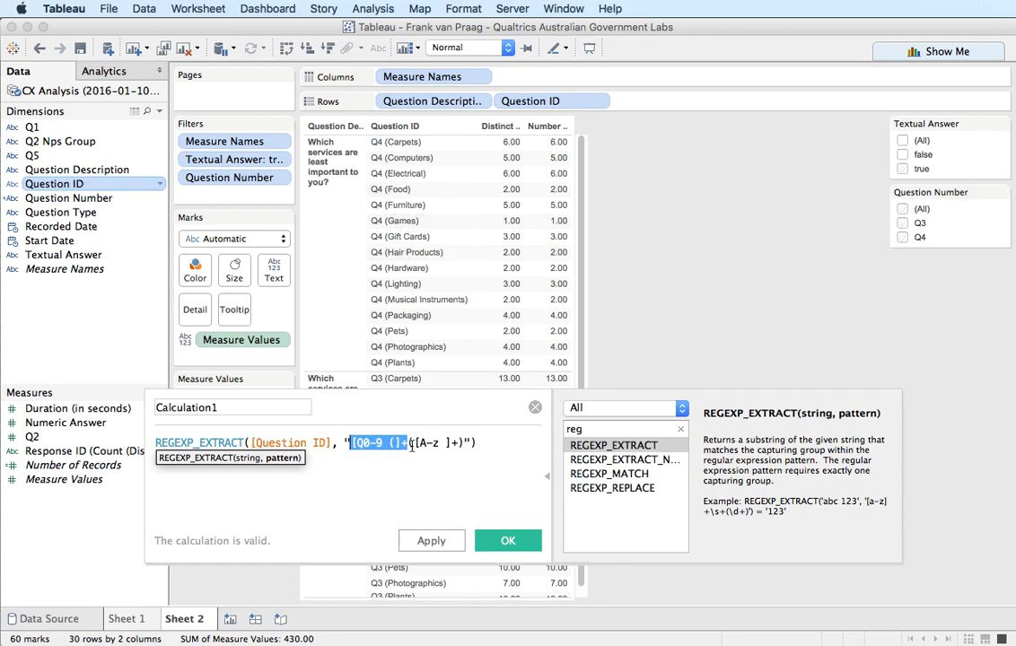
drag(409, 442, 464, 442)
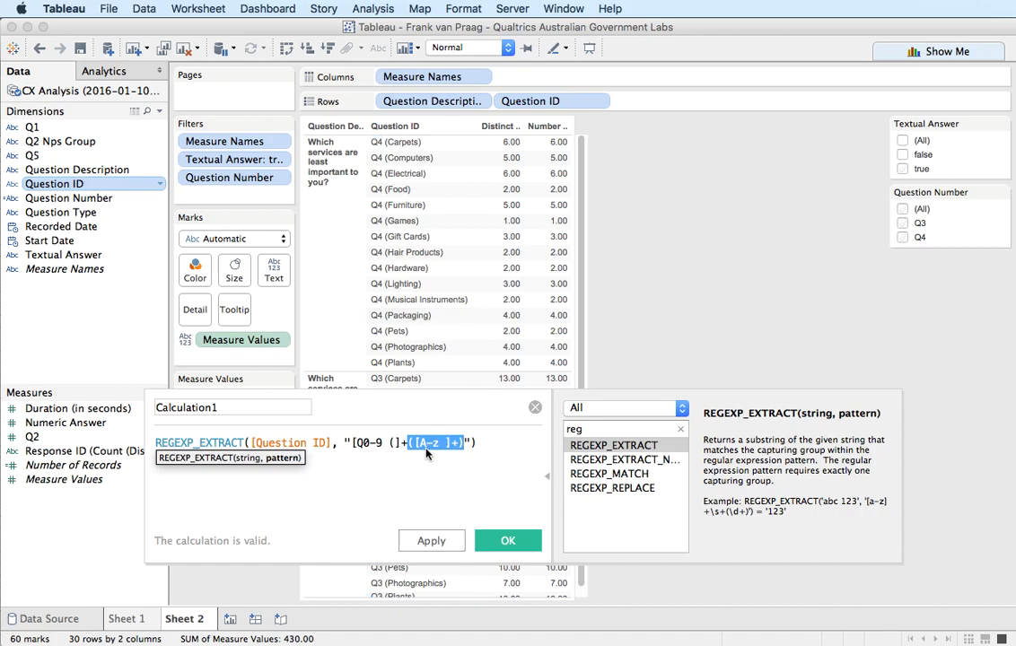
drag(419, 442, 451, 442)
click(460, 454)
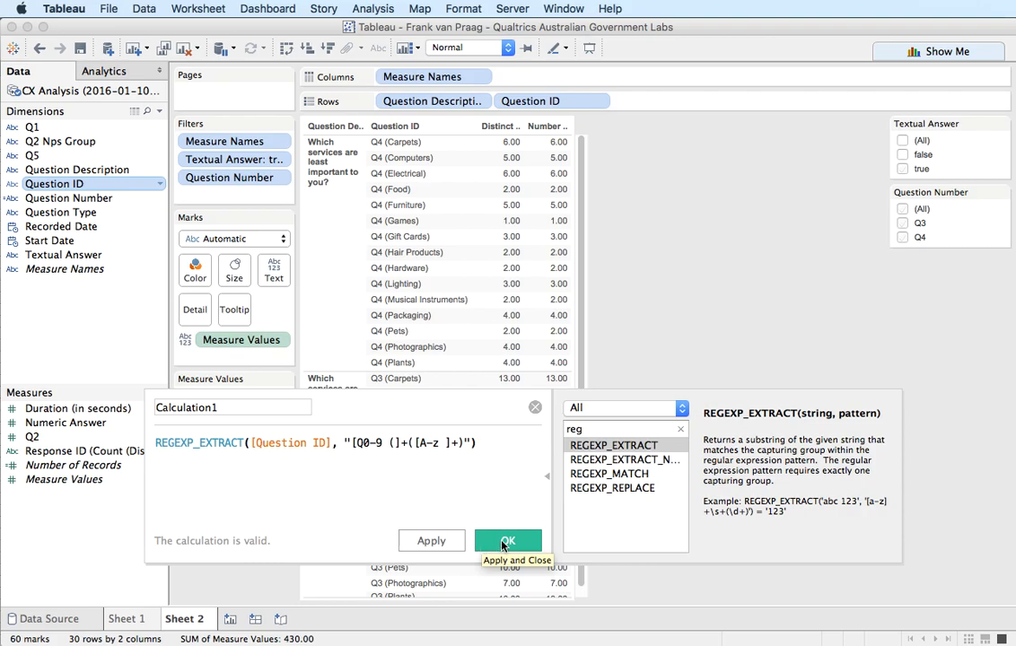
- Name the regular-expression calculated field Department and save it
double_click(224, 408)
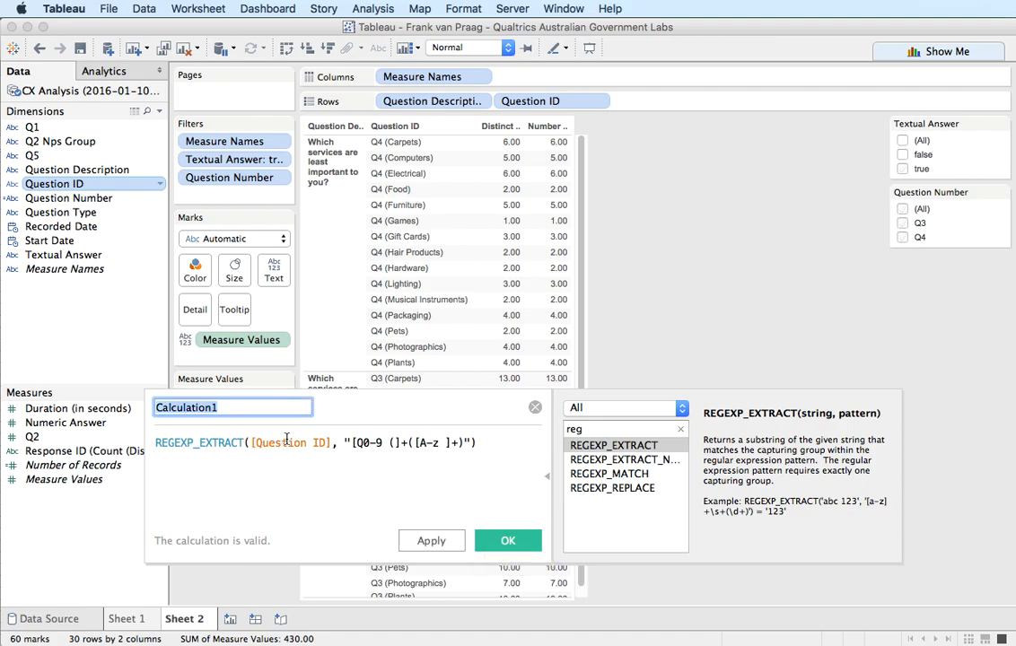
text(Department)
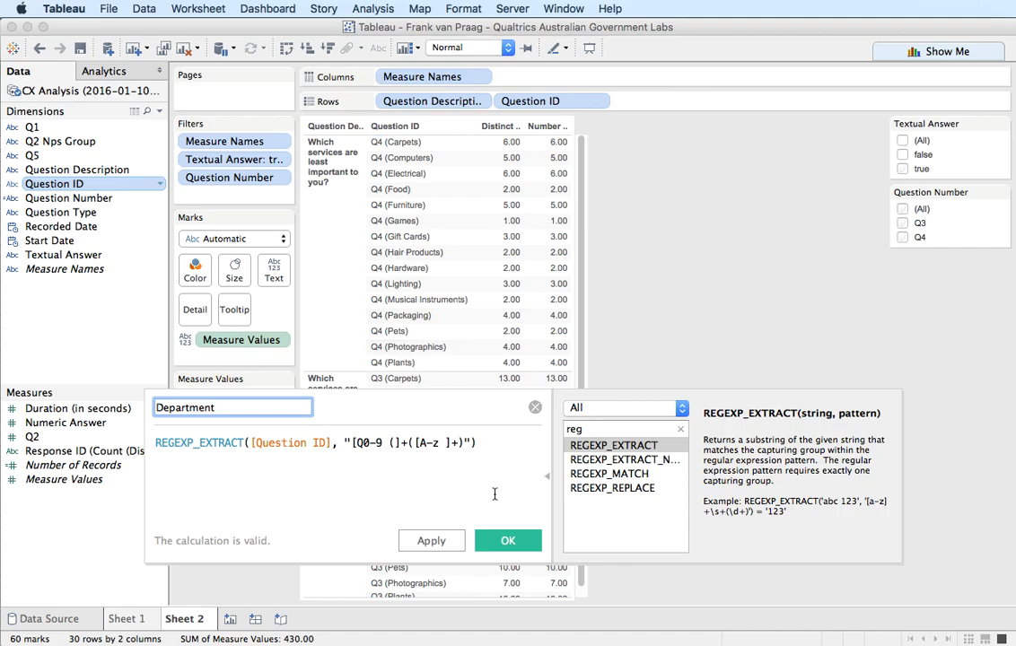
click(505, 542)
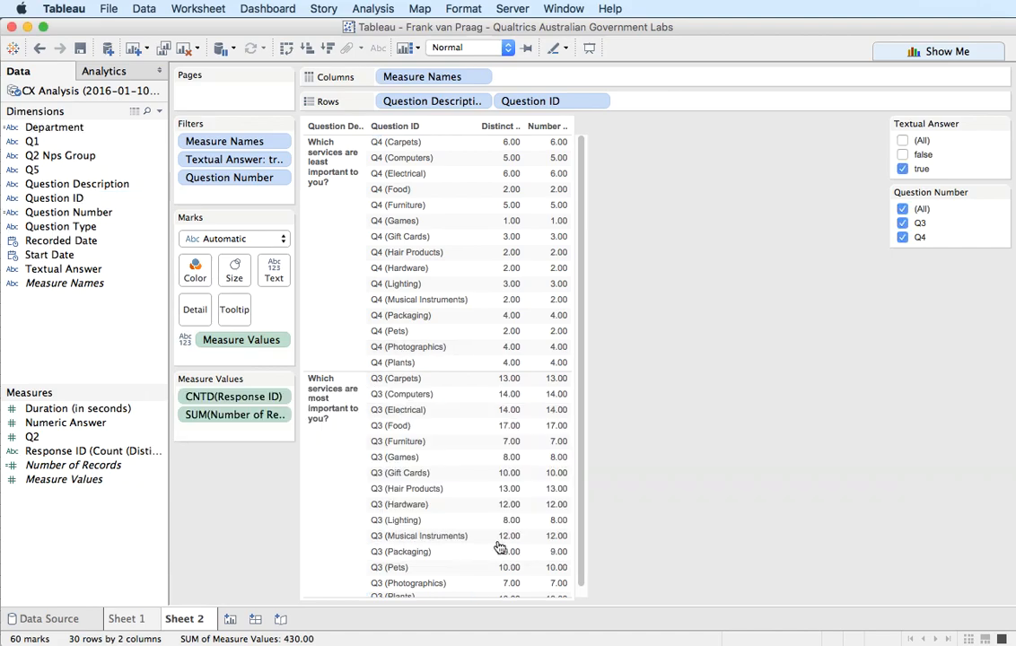
- Show a Department filter, and arrange the rows by Question Number, Question Description and Department, with Department replacing Question ID
right_click(59, 135)
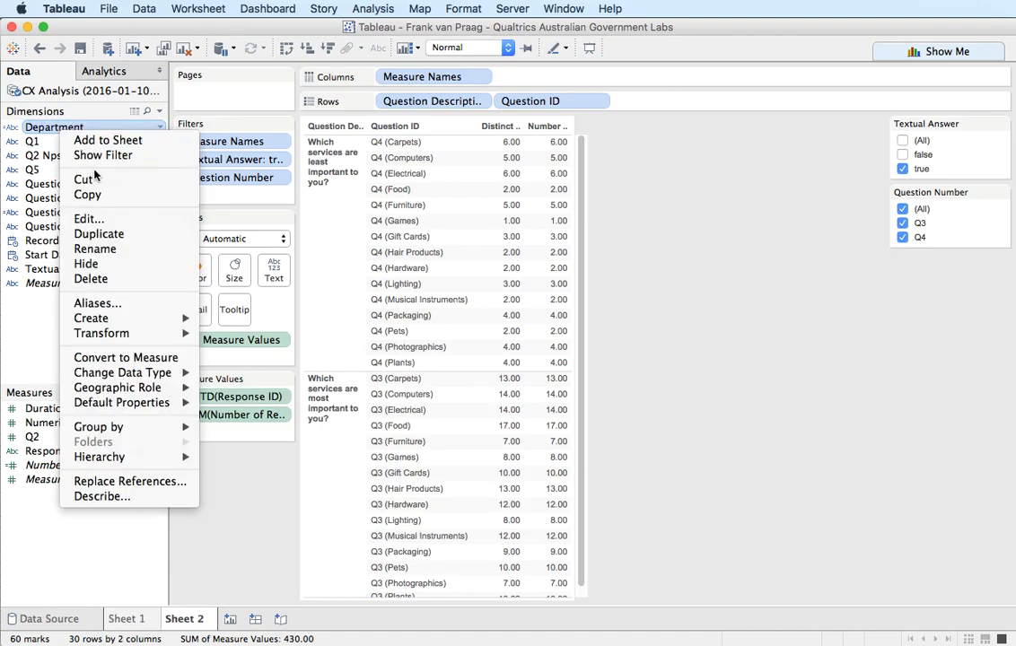
click(99, 154)
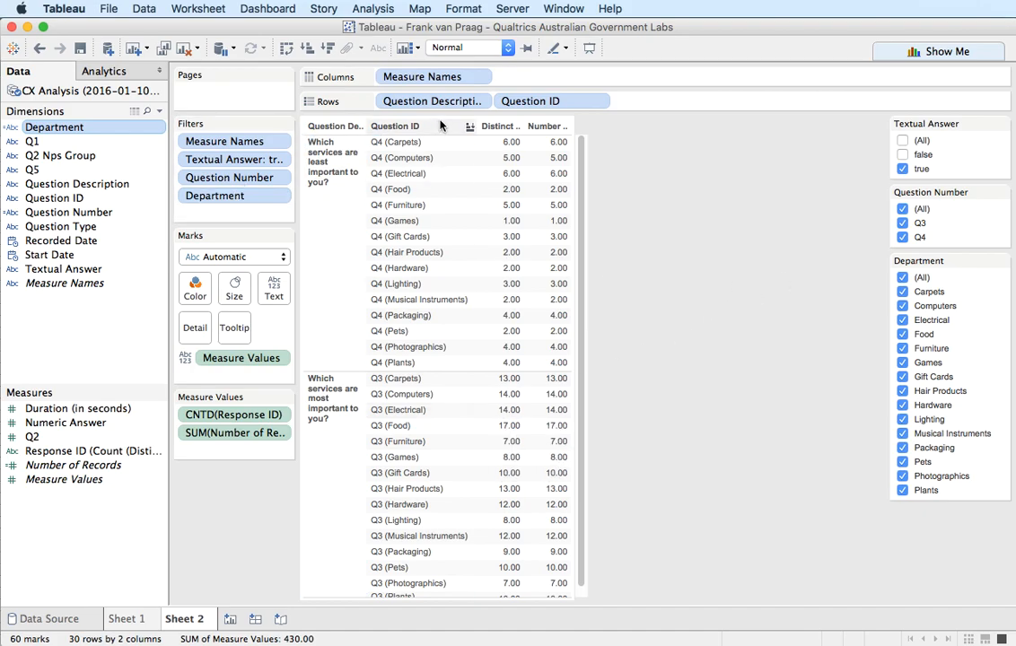
mouse_move(534, 105)
mouse_down()
mouse_move(400, 152)
mouse_move(14, 128)
mouse_move(84, 116)
mouse_move(444, 129)
mouse_move(526, 103)
mouse_move(542, 109)
mouse_up()
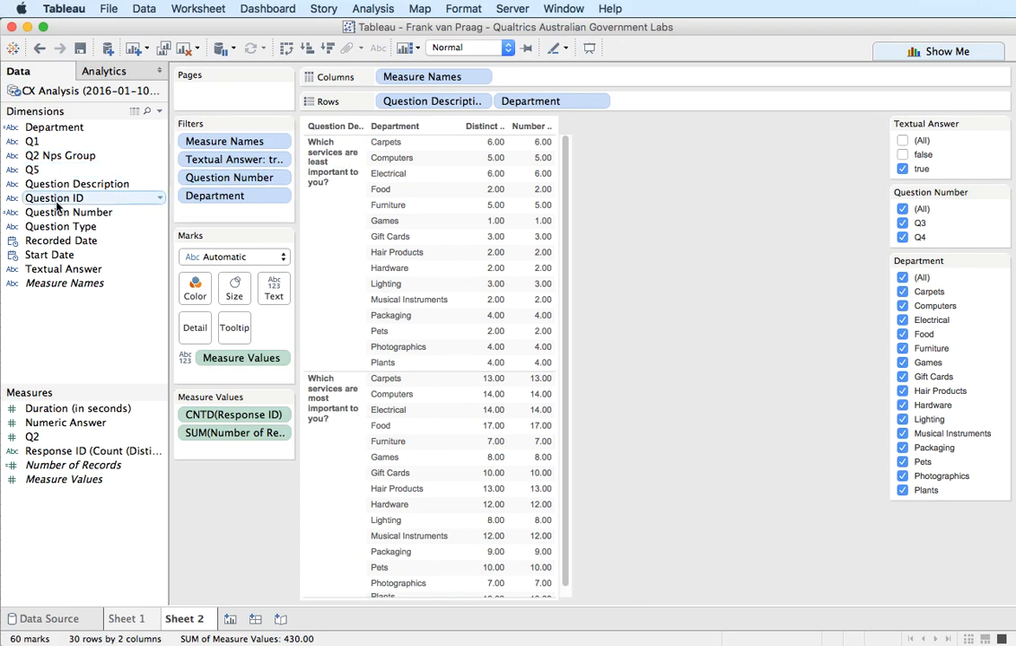
drag(58, 216, 378, 107)
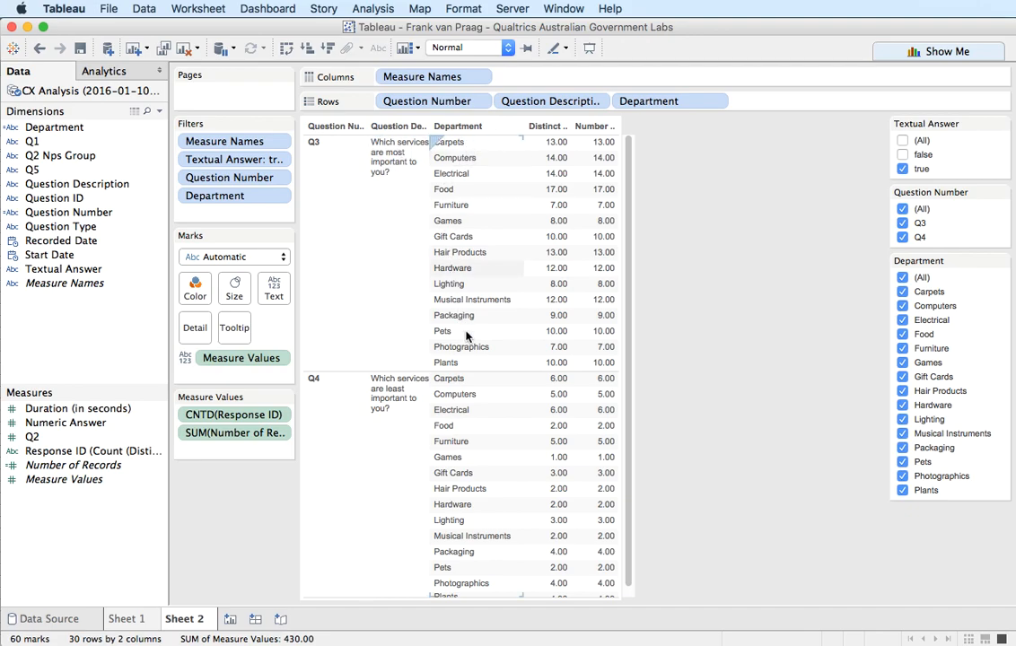
- Try sorting the departments by Number of Records and clear the sort again
click(593, 128)
click(607, 128)
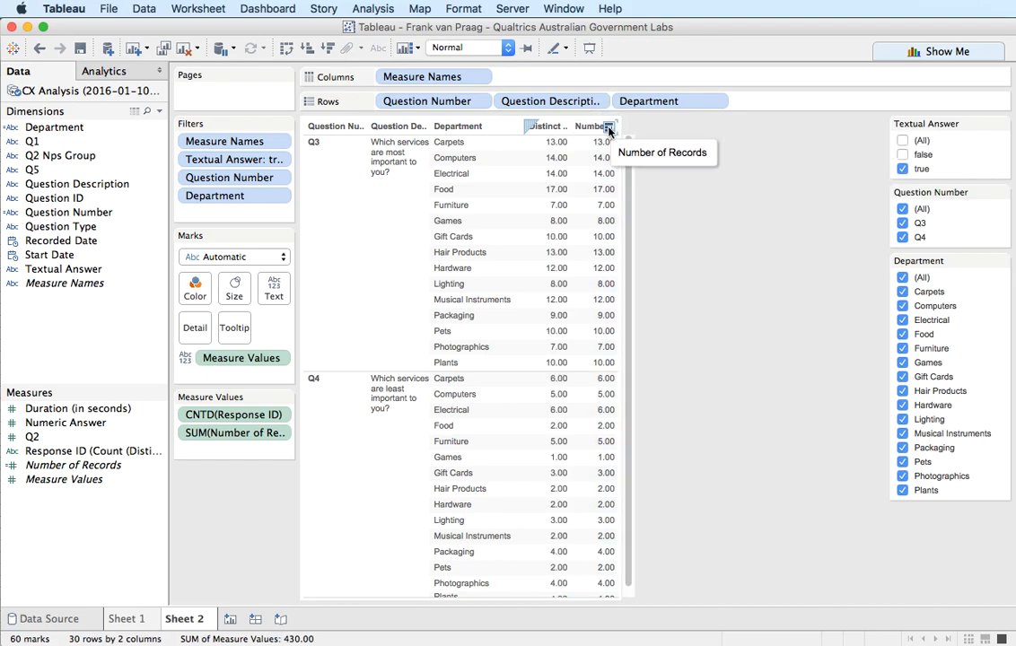
click(609, 129)
click(609, 128)
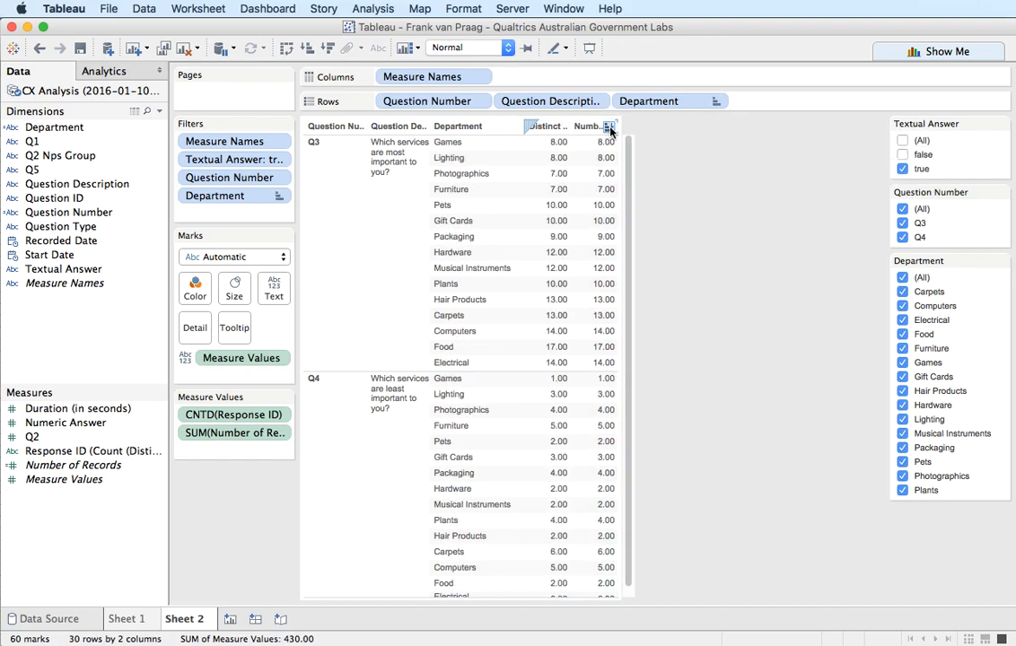
click(610, 128)
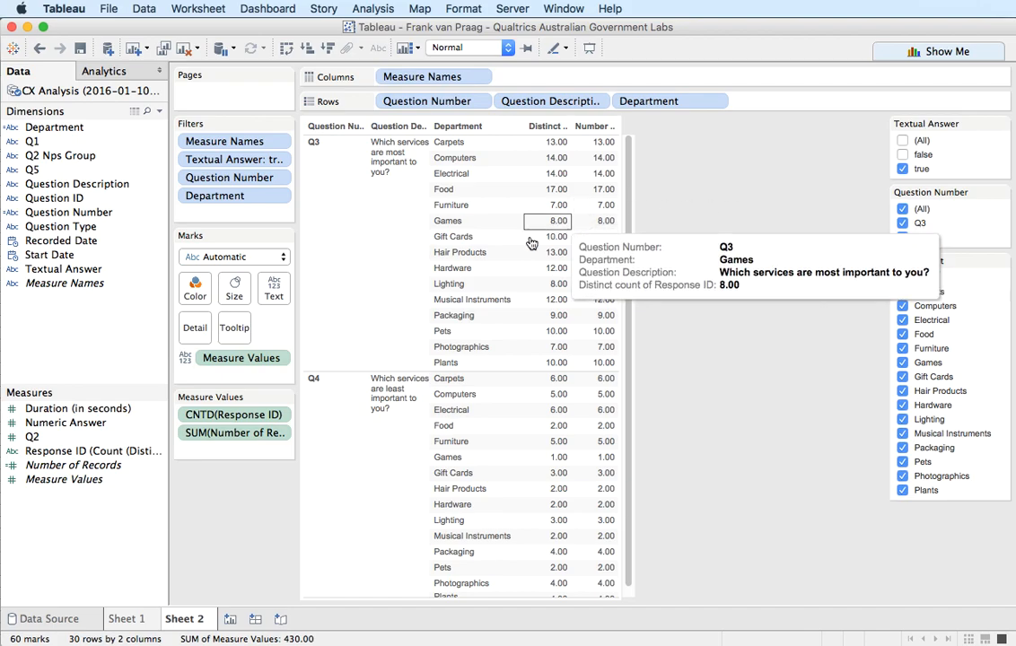
- Convert the table to a treemap and remove Question Number and Question Description, leaving Department as its only label
click(938, 52)
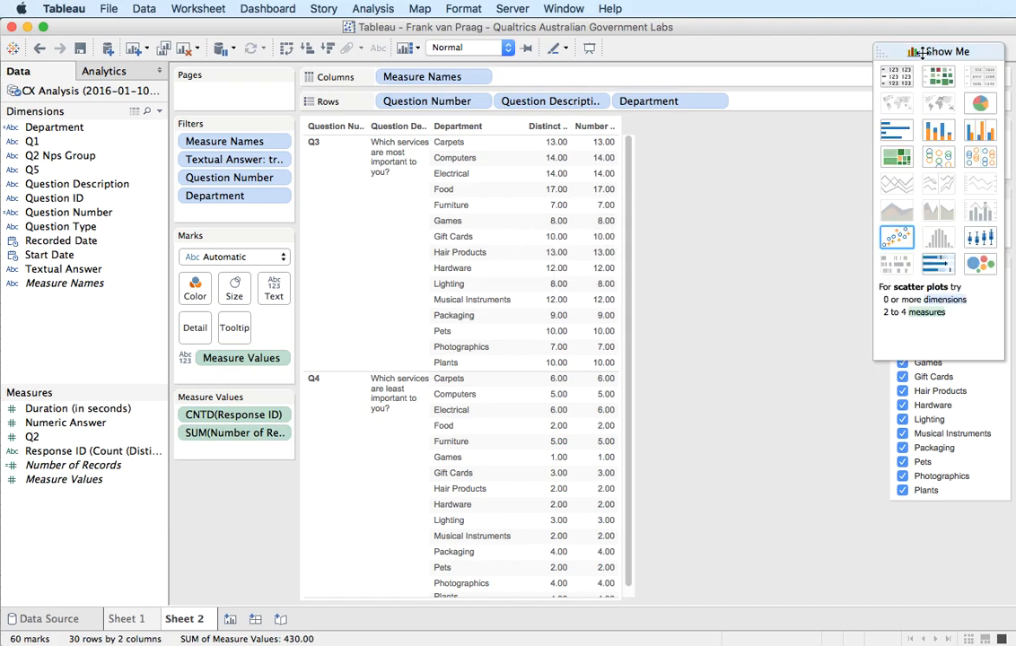
click(897, 158)
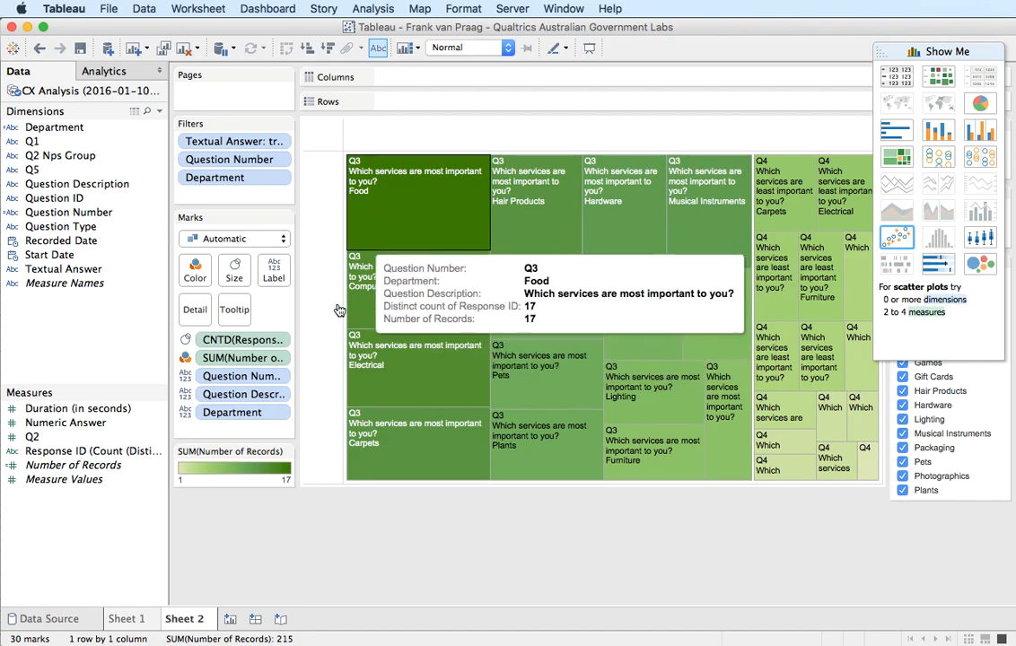
drag(255, 395, 369, 531)
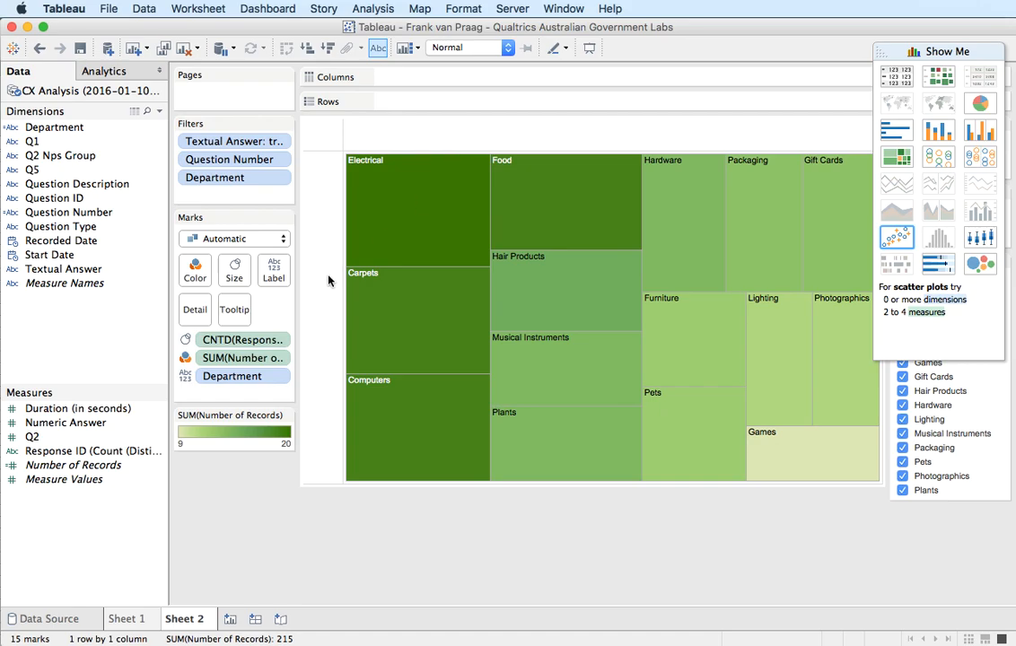
- Try splitting the treemap by Department in rows and in columns, undoing each attempt
click(36, 128)
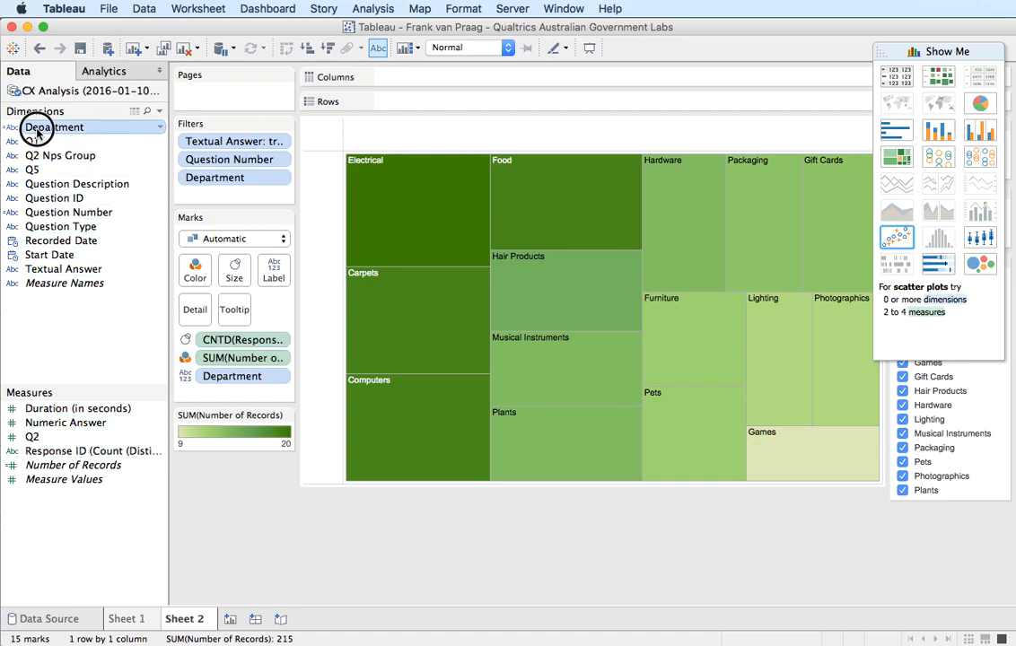
double_click(36, 128)
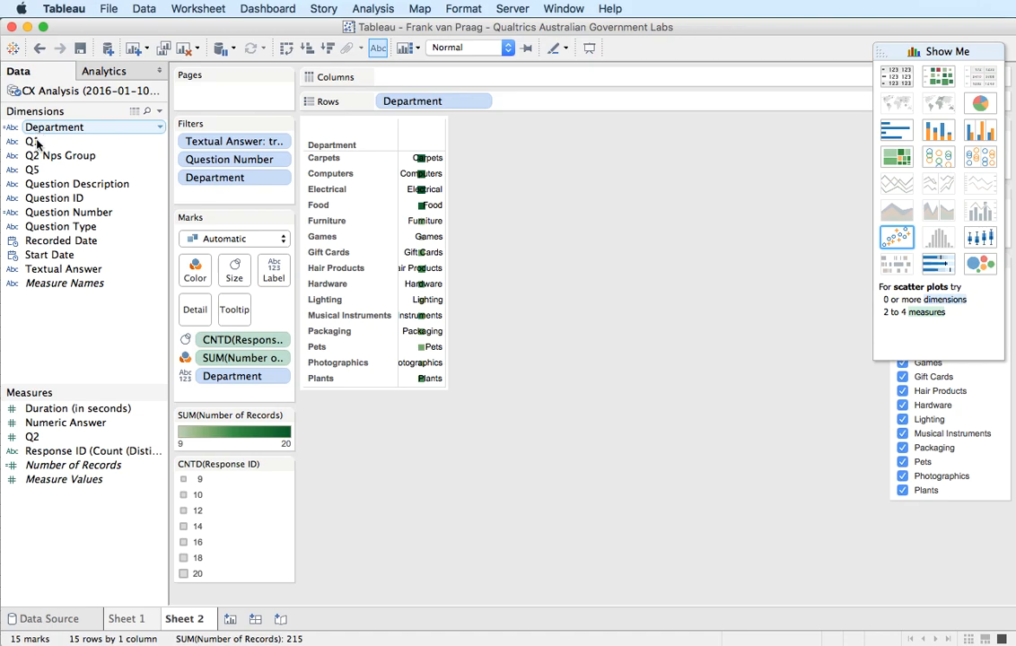
key(super+z)
drag(82, 127, 406, 108)
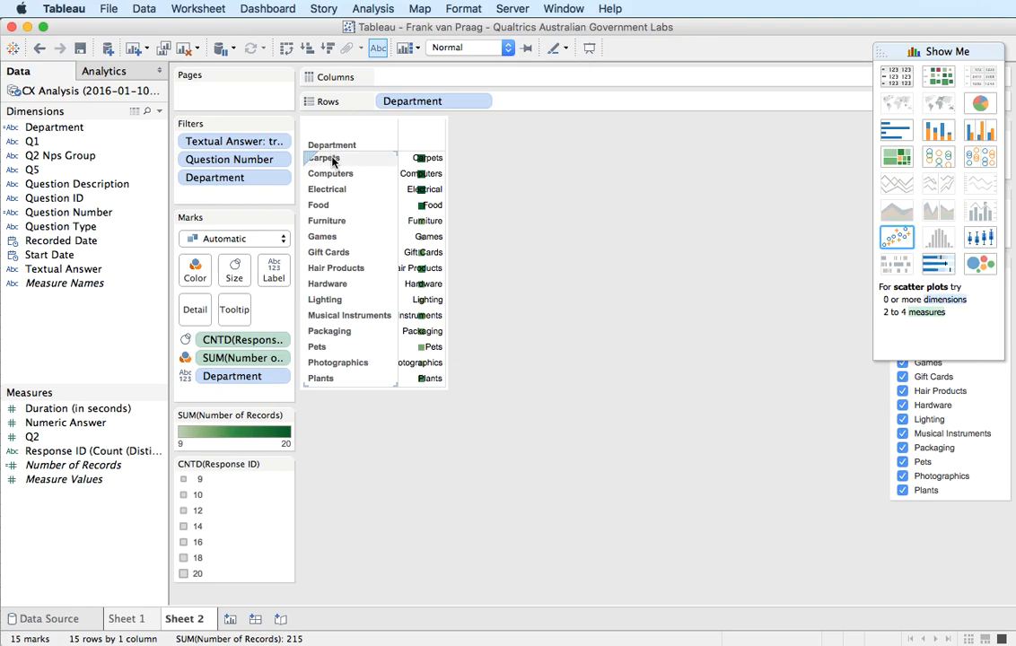
key(super+z)
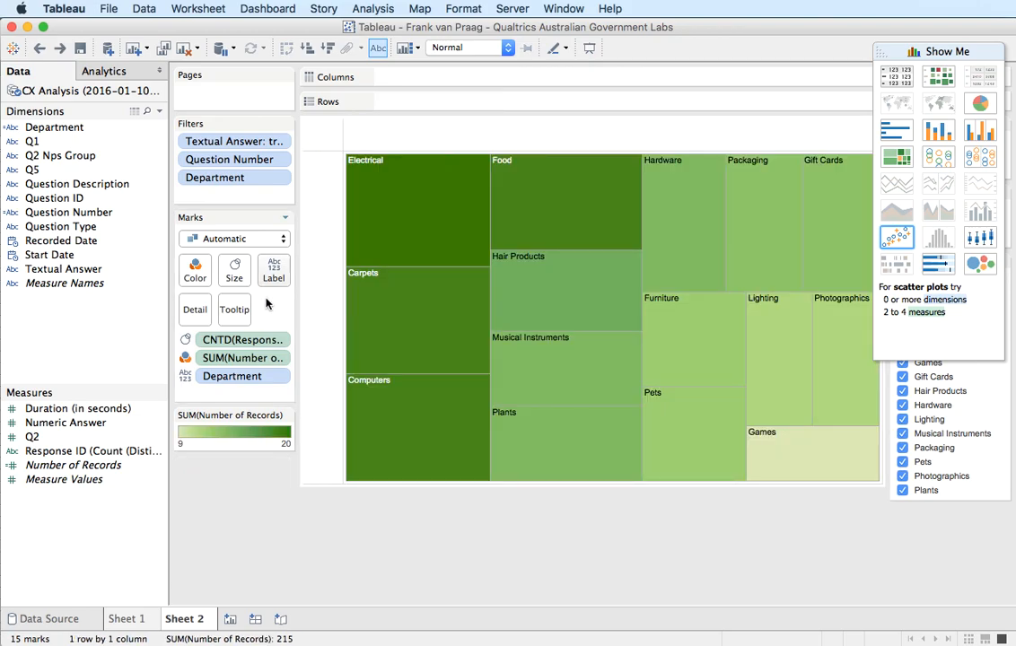
drag(38, 126, 418, 78)
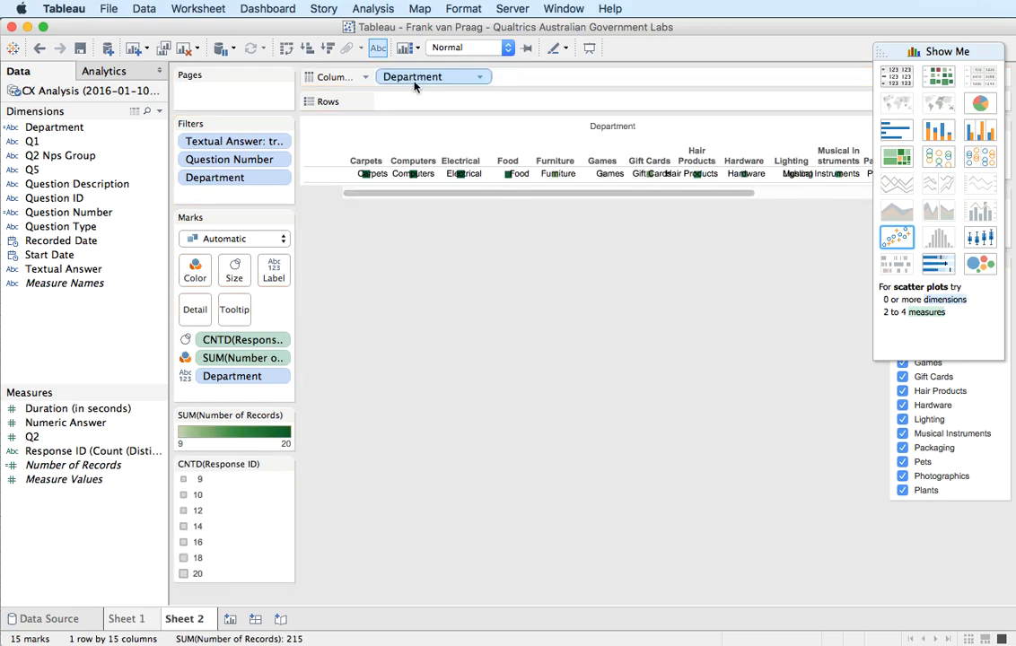
key(super+z)
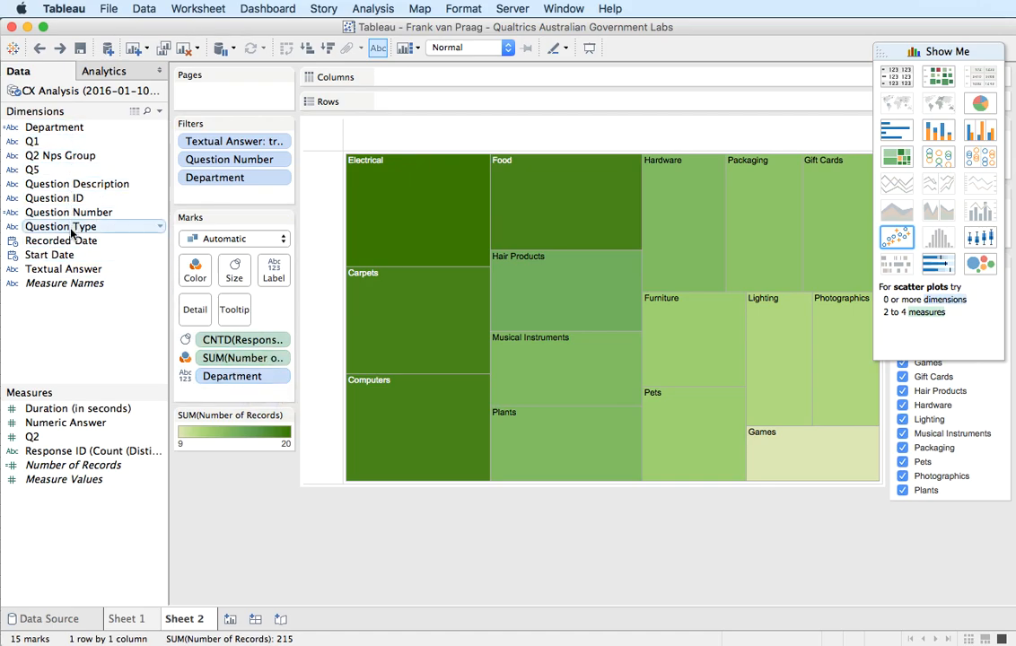
- Split the treemap into separate rows by the Q1 dimension
click(46, 145)
drag(46, 144, 386, 101)
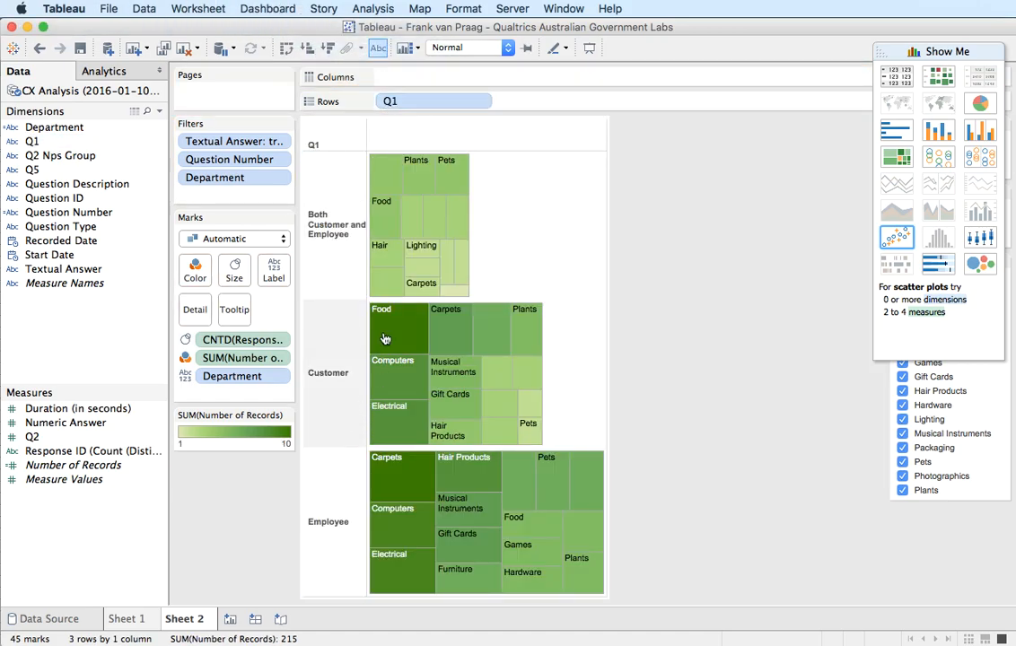
- Rename the Q1 dimension to Q1 Segment and widen the treemap
right_click(40, 142)
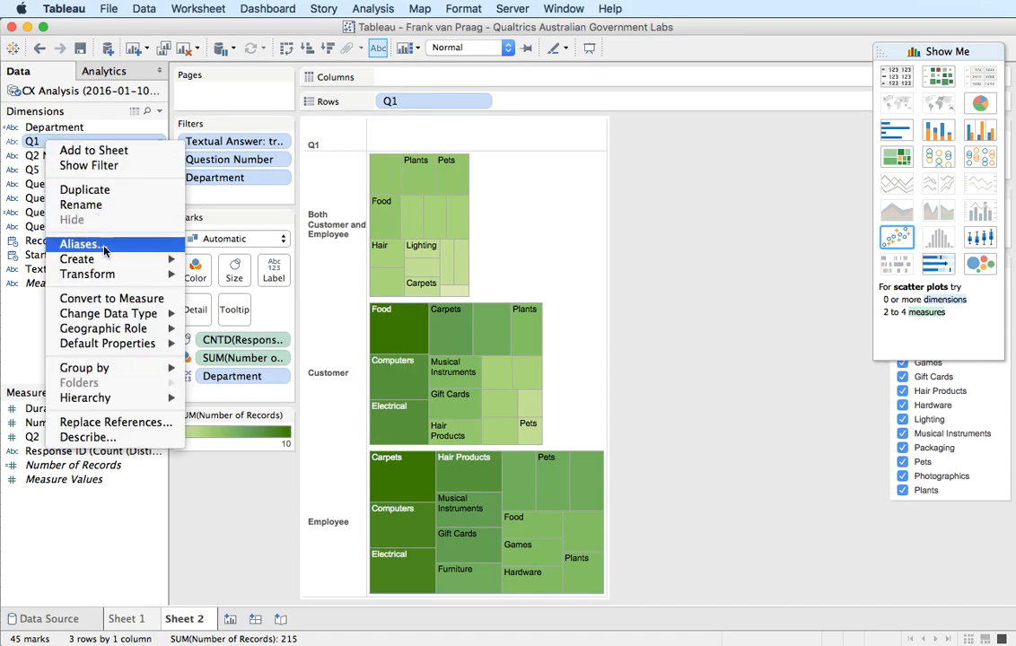
click(103, 210)
click(73, 143)
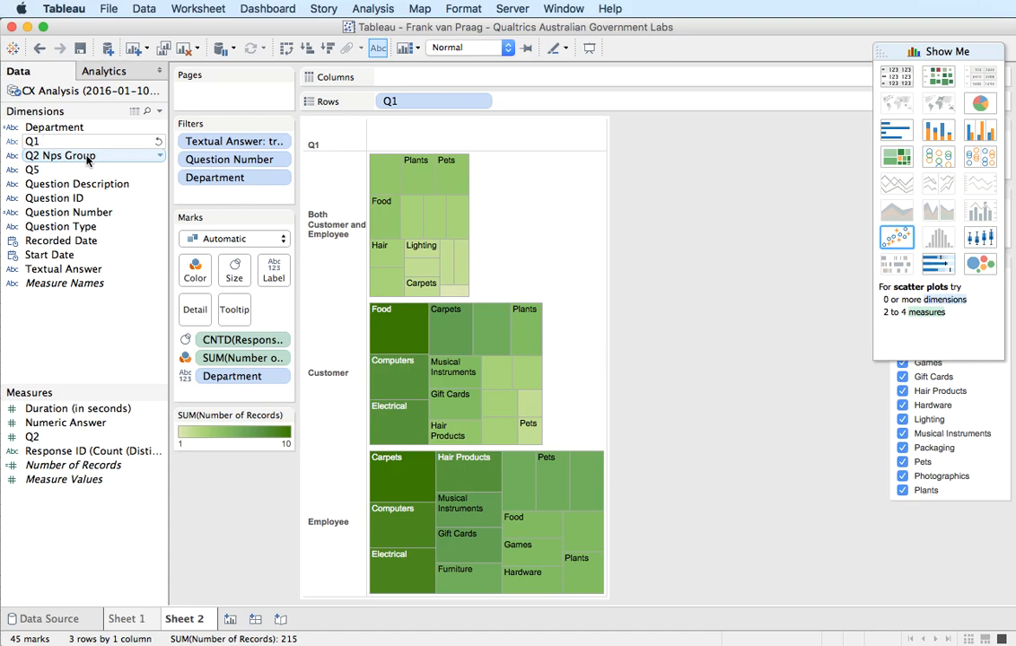
key(Return)
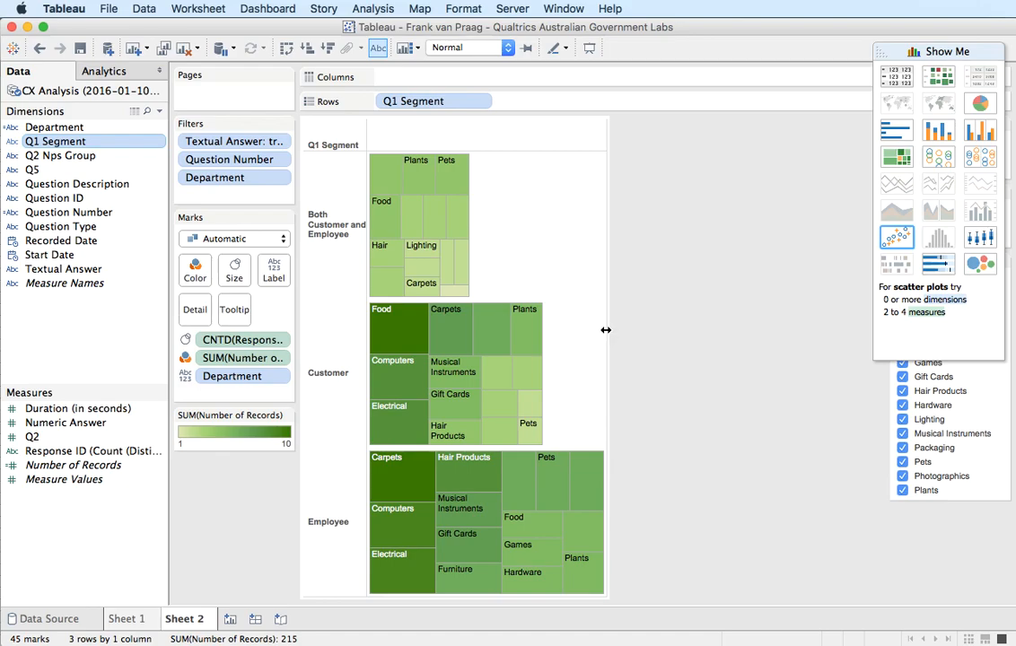
drag(679, 332, 792, 340)
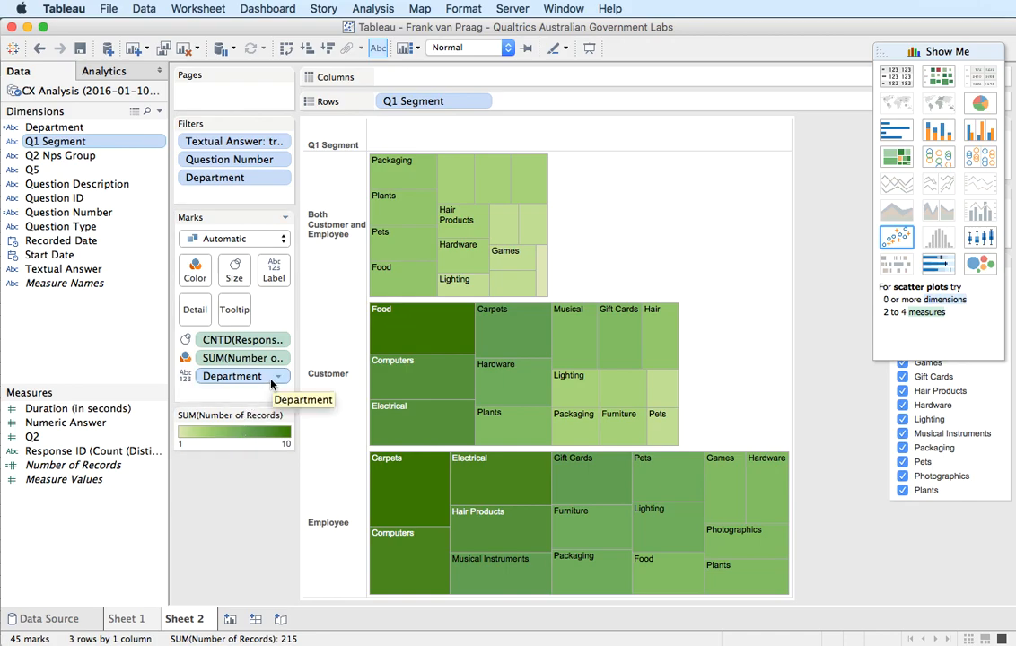
- Size the treemap by Number of Records in place of the distinct count of Response ID
click(281, 340)
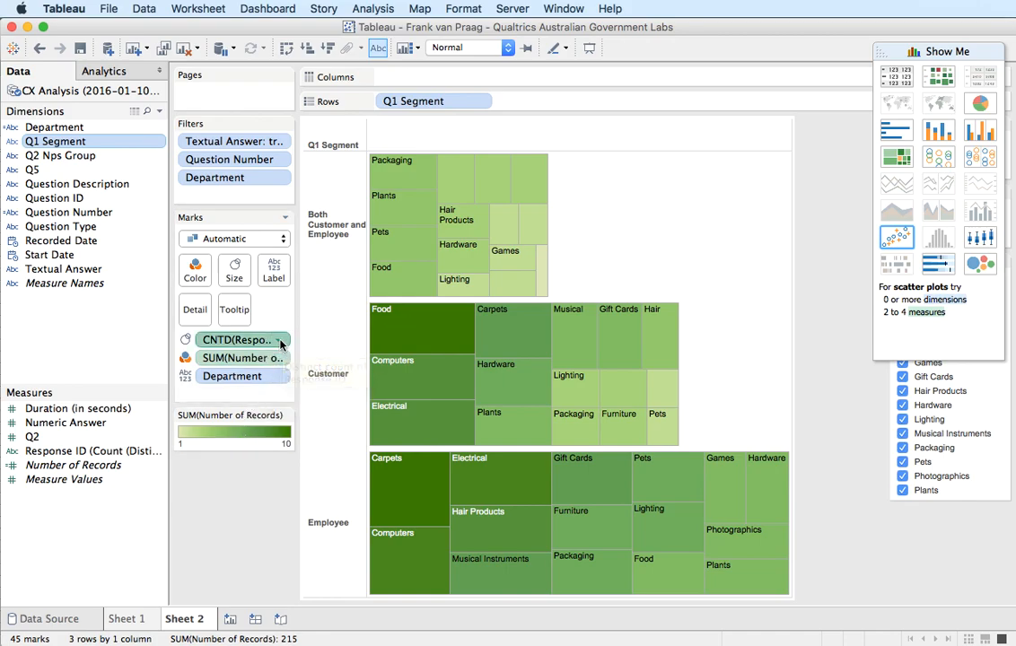
click(104, 512)
drag(98, 465, 257, 350)
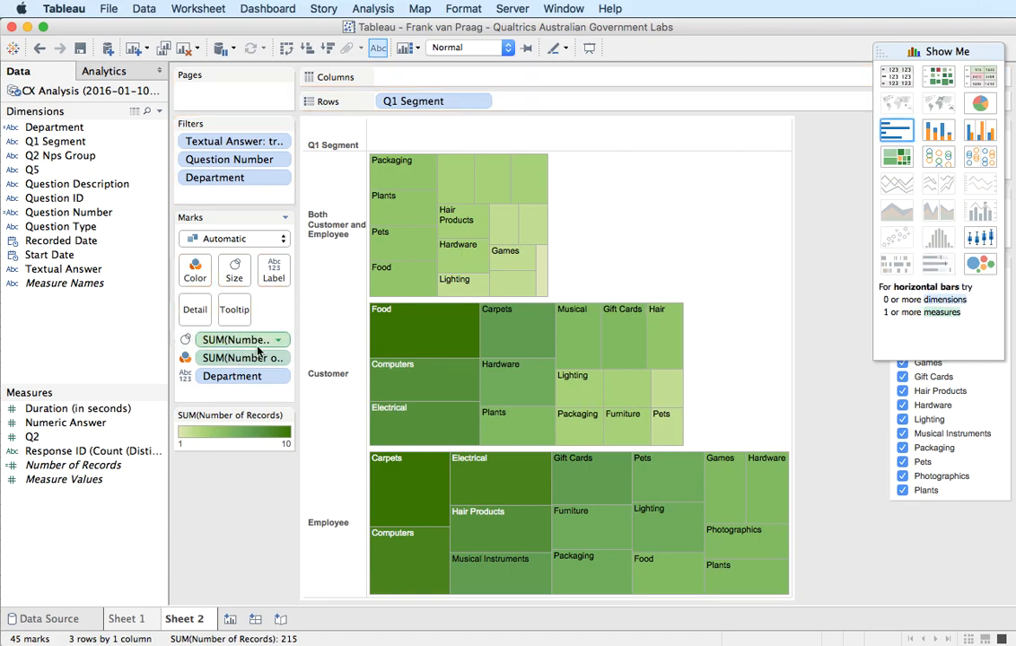
- Try sizing the treemap by the Count (Distinct) of Number of Records
click(279, 341)
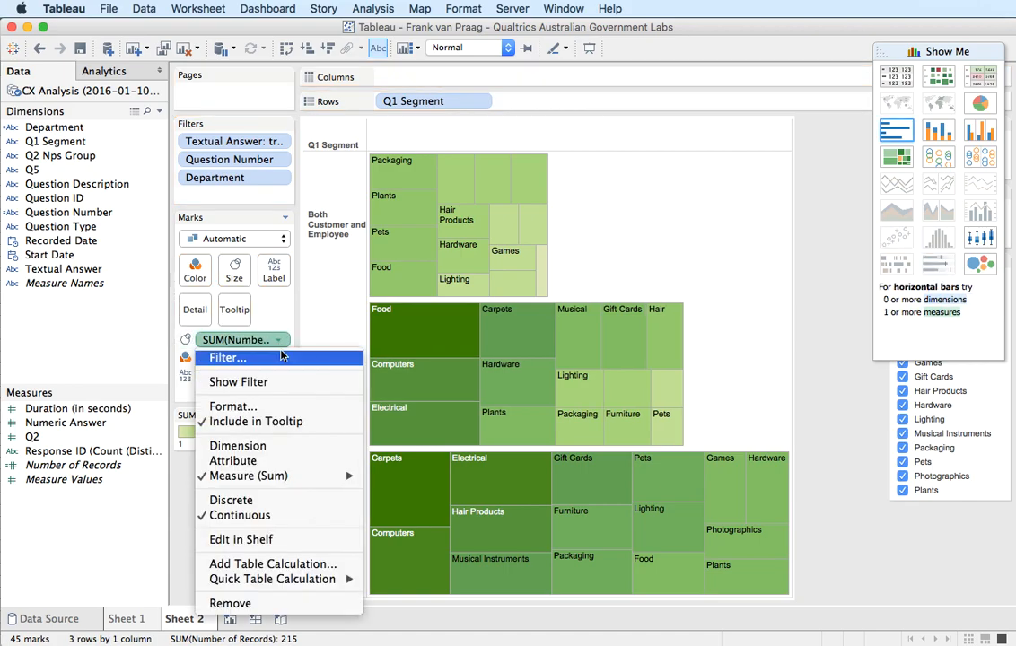
mouse_move(305, 476)
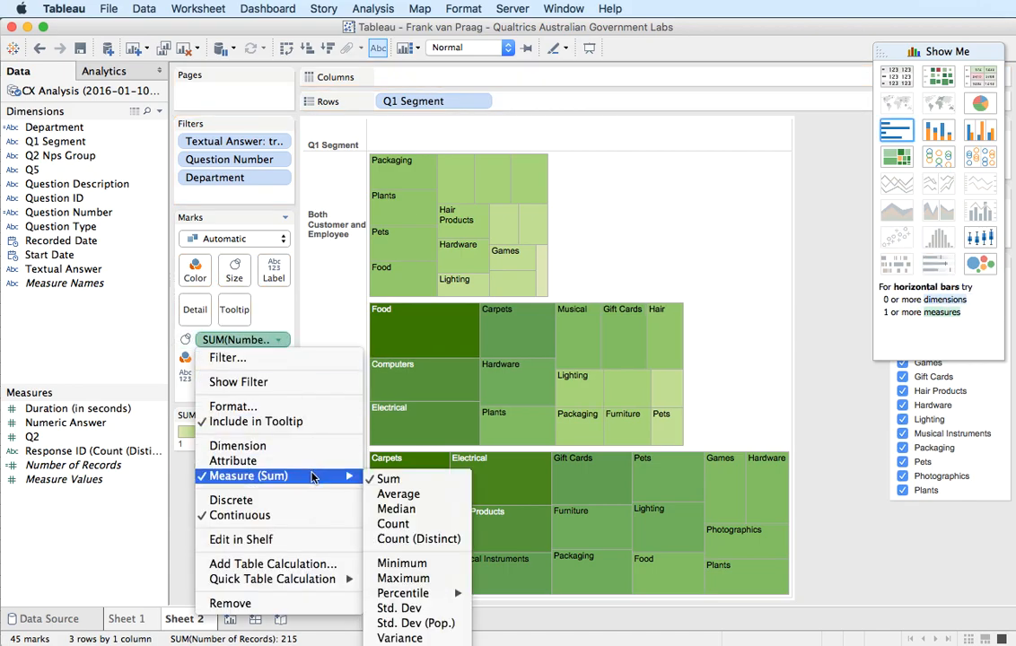
click(393, 538)
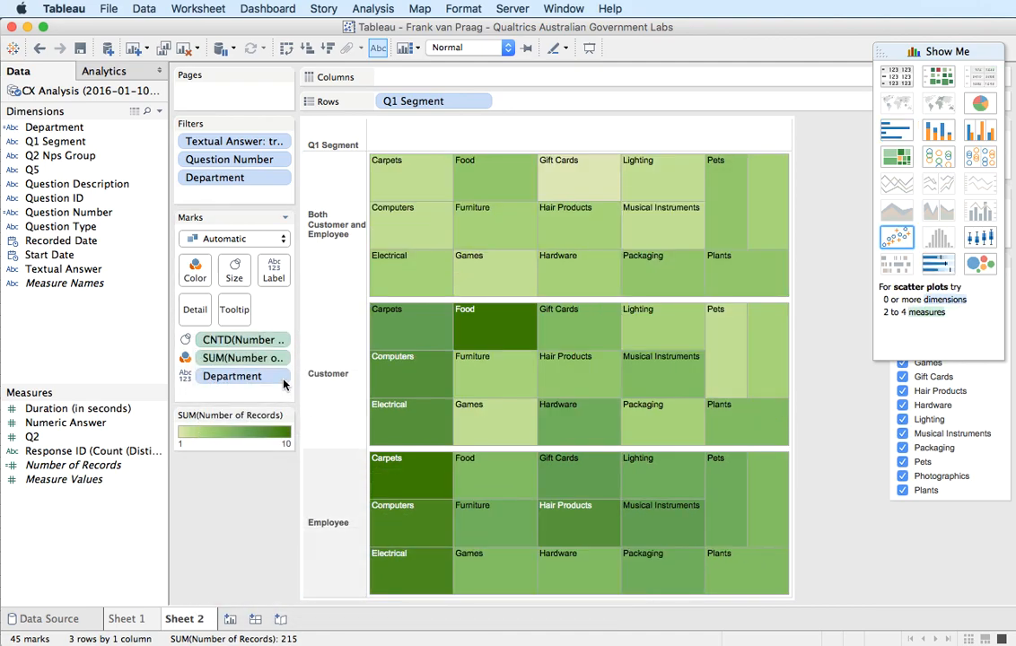
- Set the aggregation of the treemap's Number of Records size measure to Count
click(278, 341)
mouse_move(352, 473)
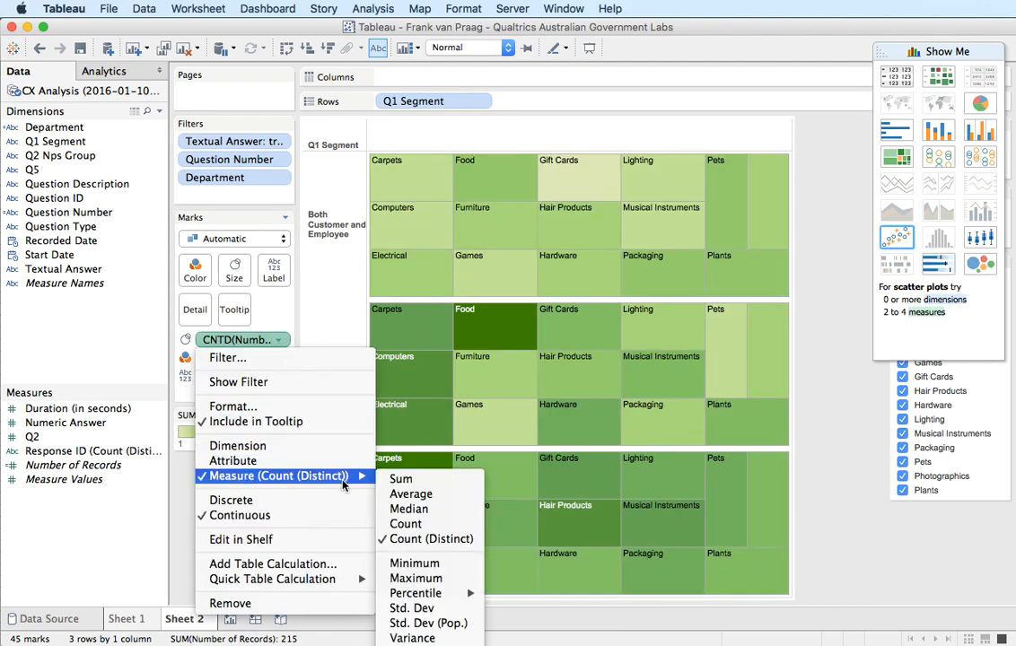
click(392, 523)
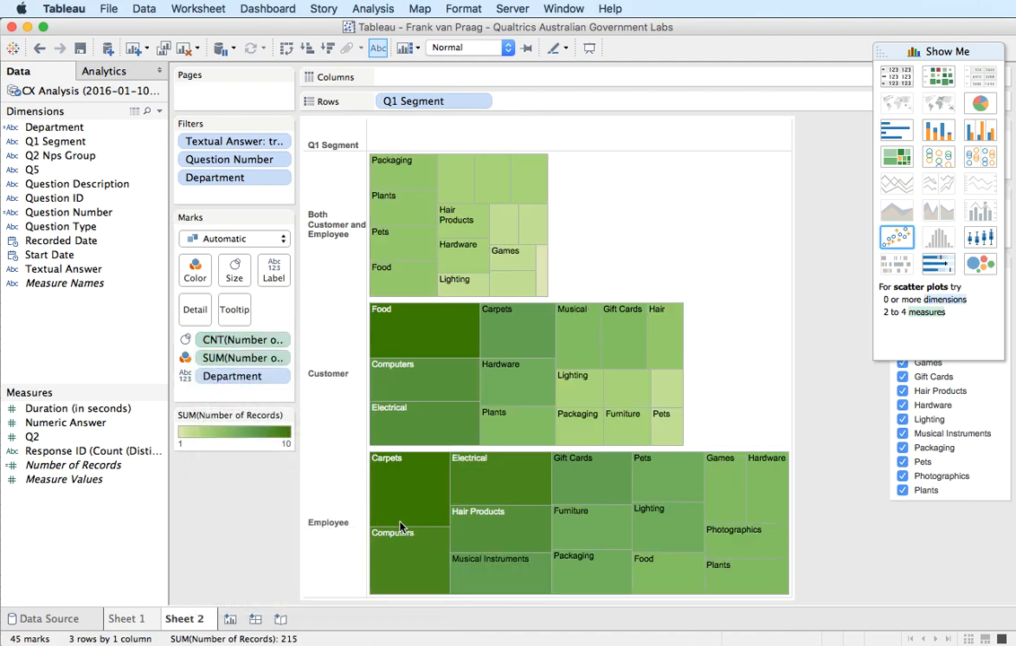
- Apply a Percent of Total quick table calculation to the treemap's size measure
click(281, 341)
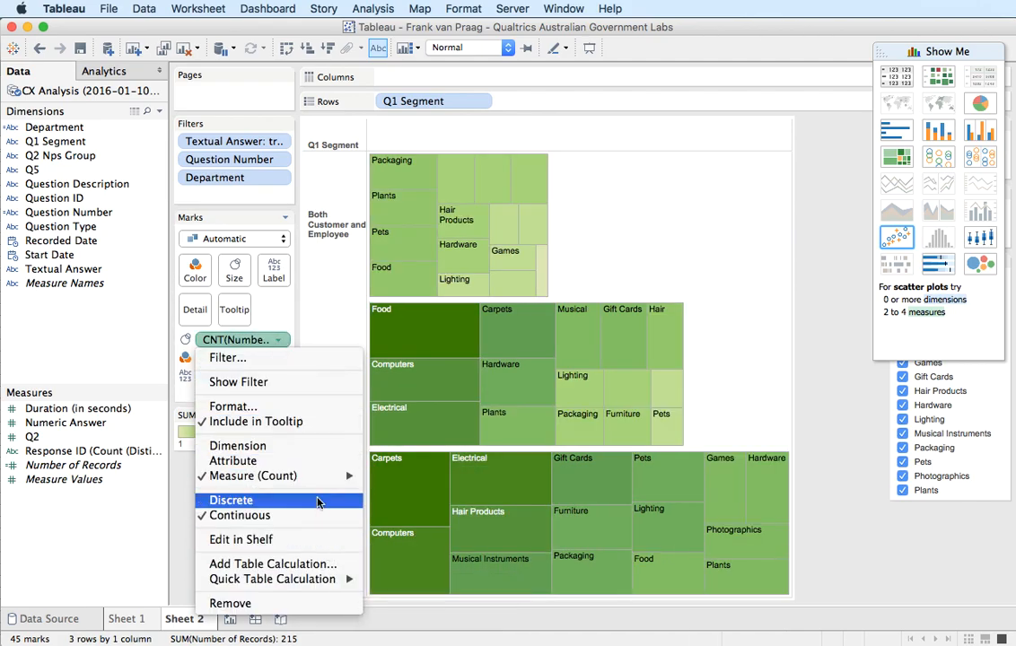
mouse_move(332, 579)
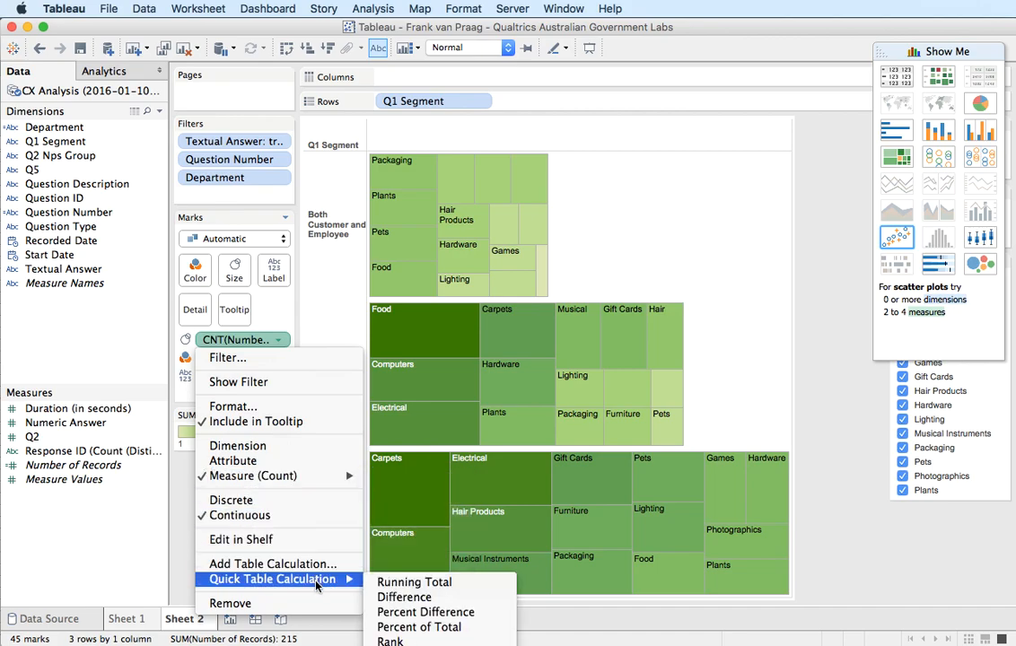
click(400, 628)
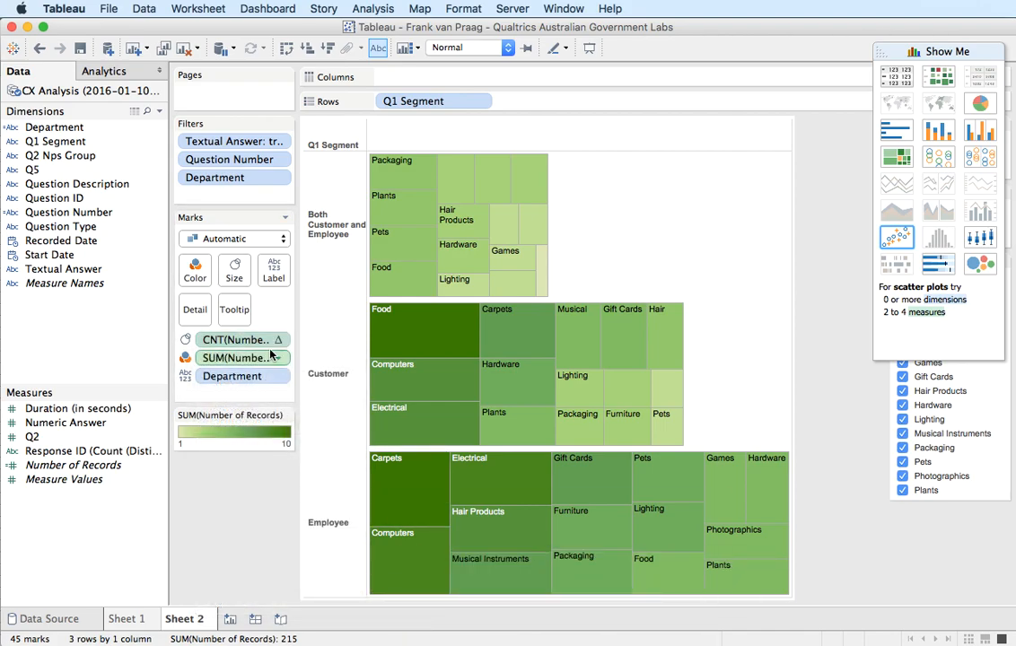
- Try a Percent of Total quick table calculation on the Number of Records colour measure and undo it
click(279, 359)
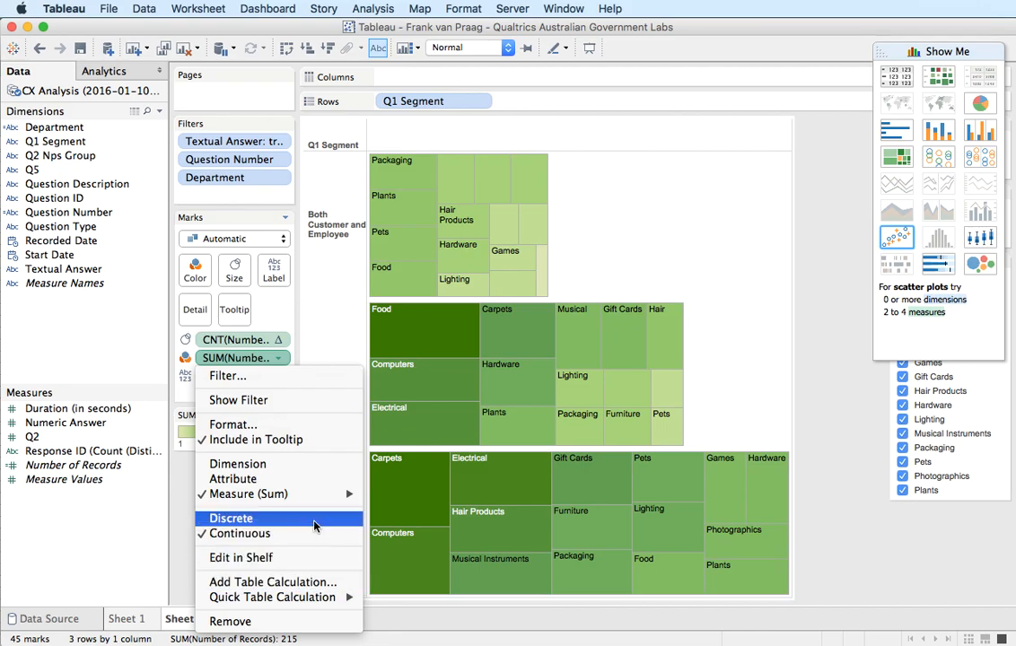
mouse_move(329, 596)
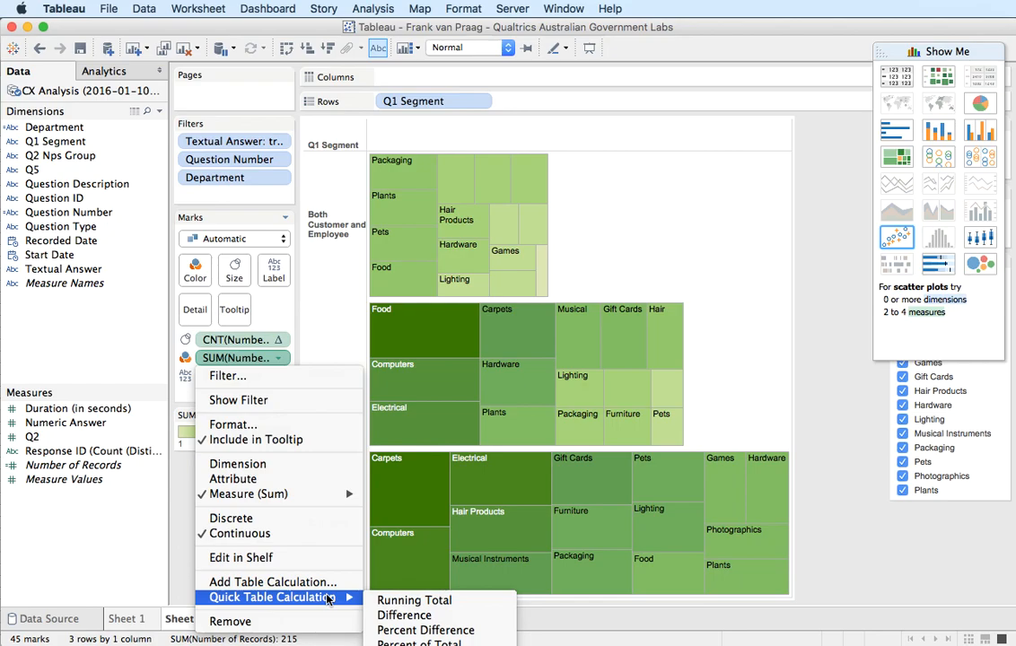
click(395, 643)
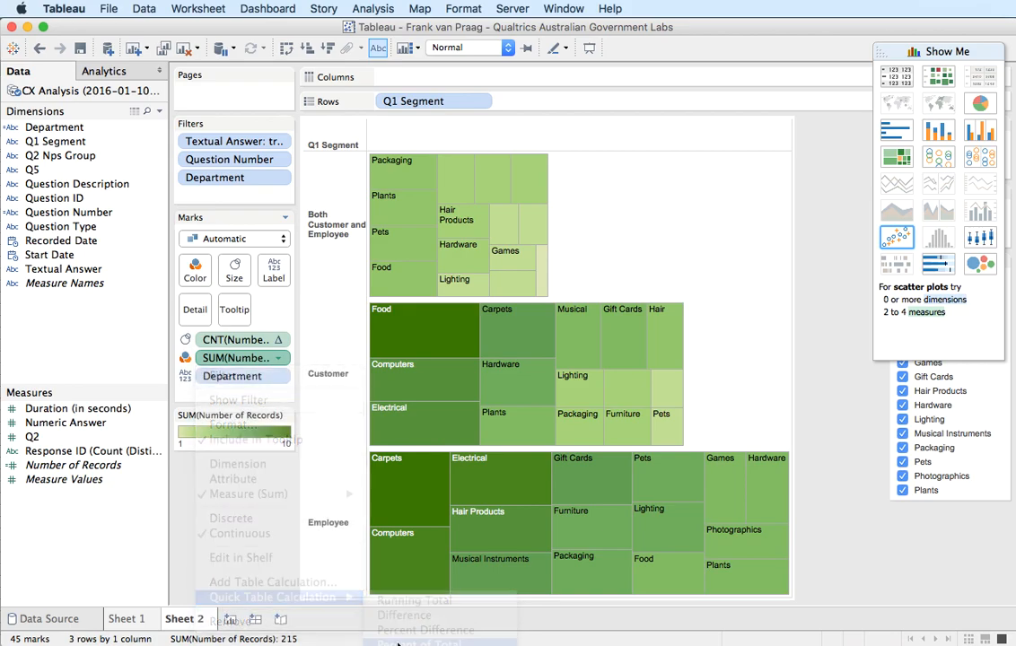
key(ctrl+z)
- Compute the Percent of Total on the treemap's size measure using Table (Across)
click(279, 341)
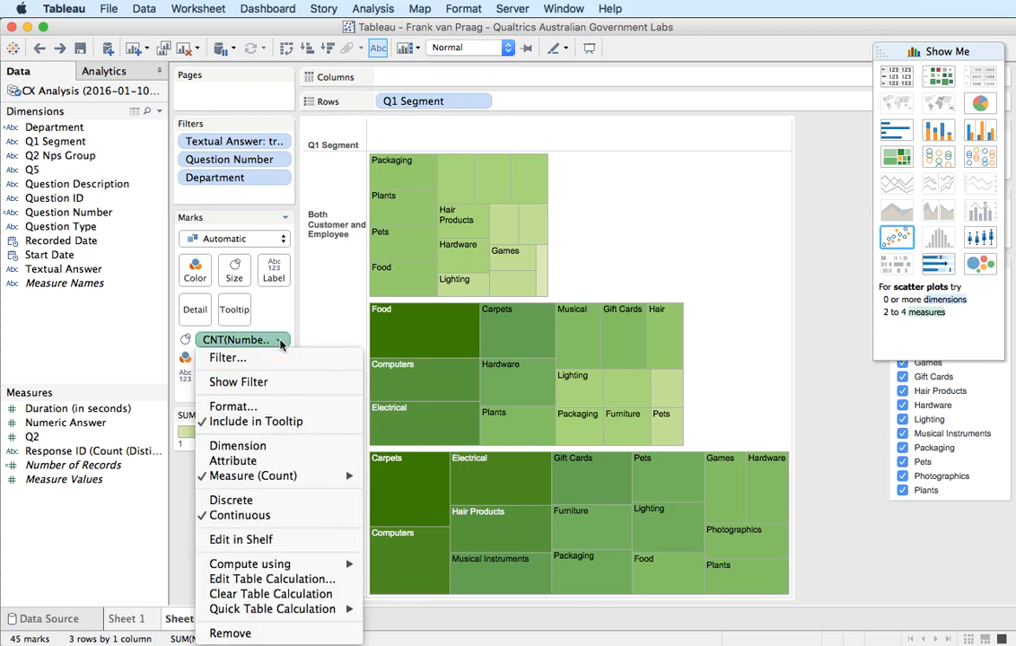
mouse_move(342, 567)
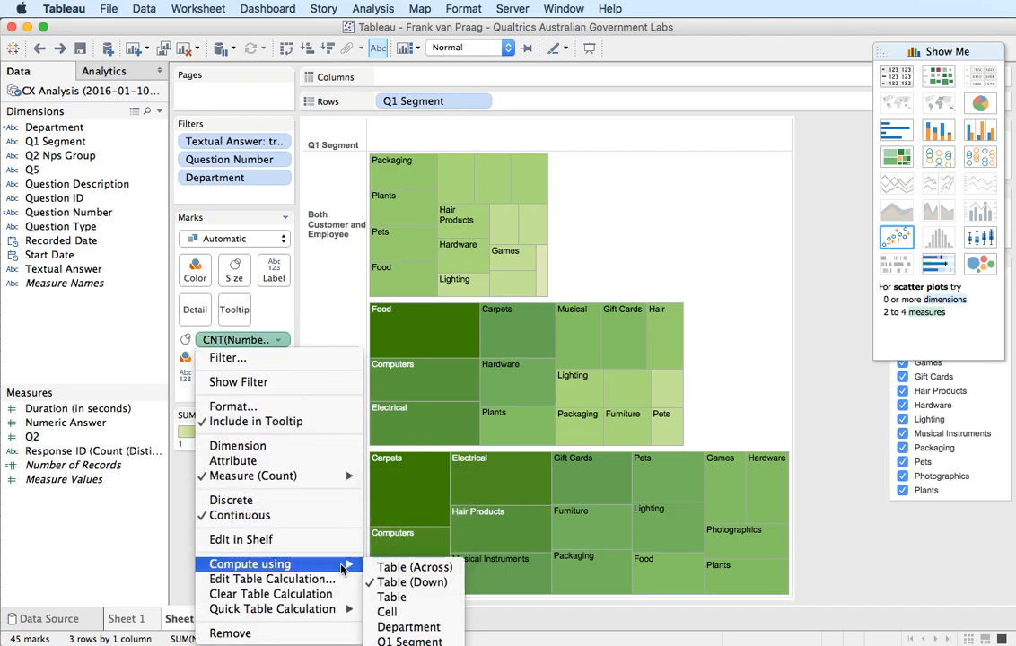
click(388, 569)
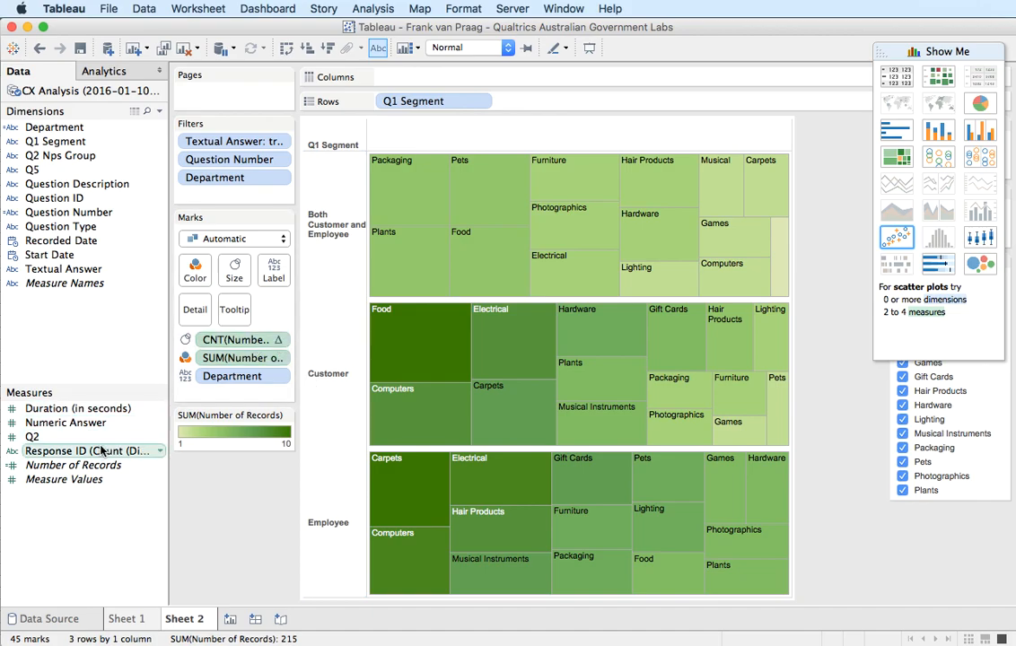
mouse_move(404, 198)
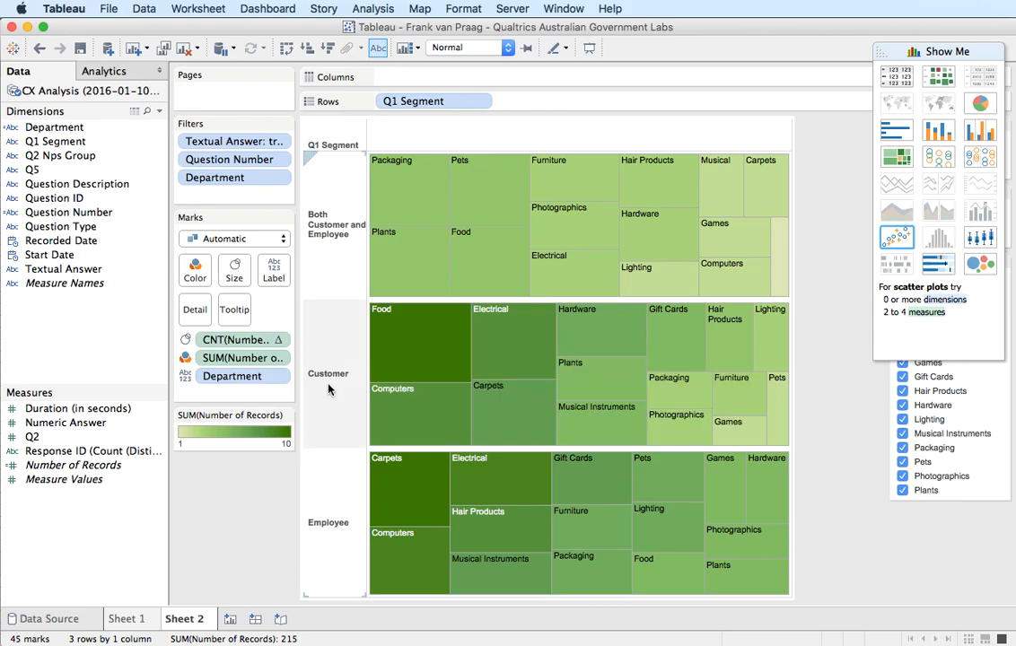
mouse_move(432, 334)
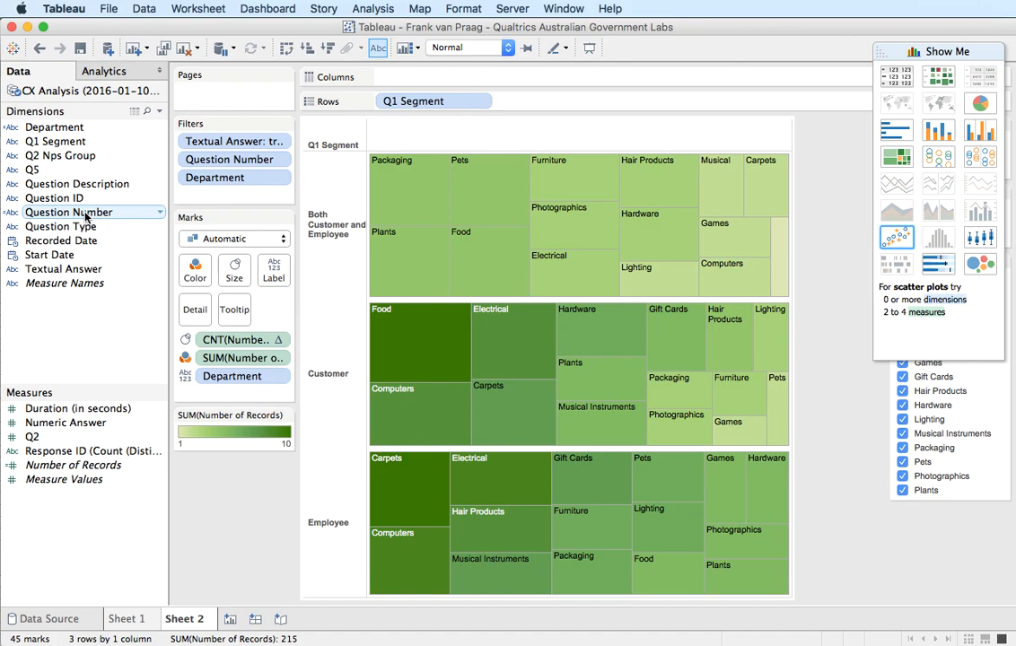
- Break the treemap down by Question Number and Question Description in the rows, ahead of Q1 Segment
drag(87, 215, 386, 100)
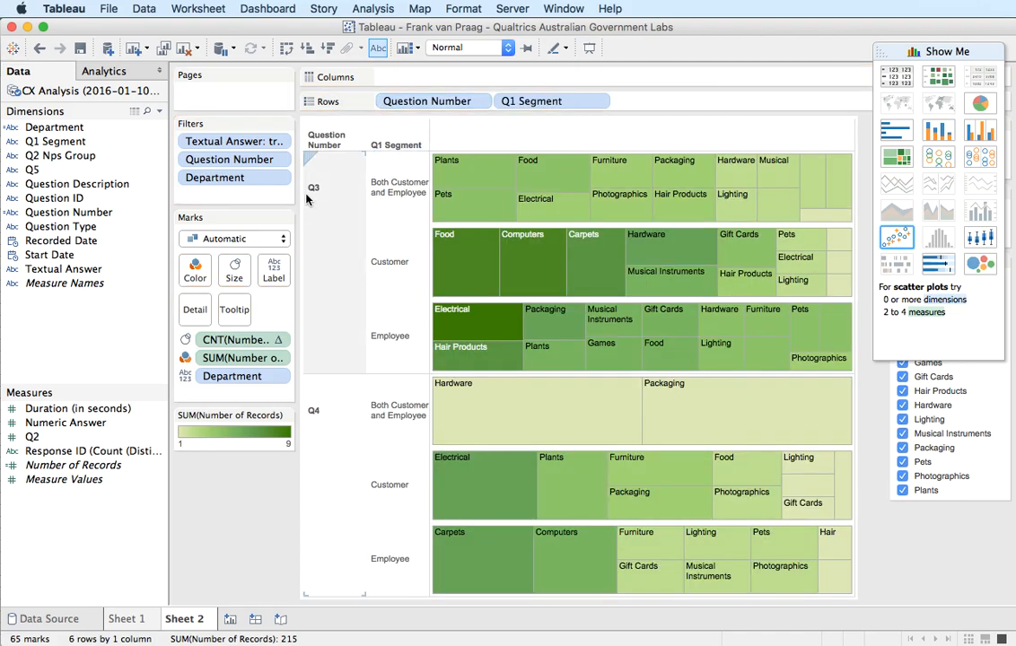
drag(79, 187, 493, 107)
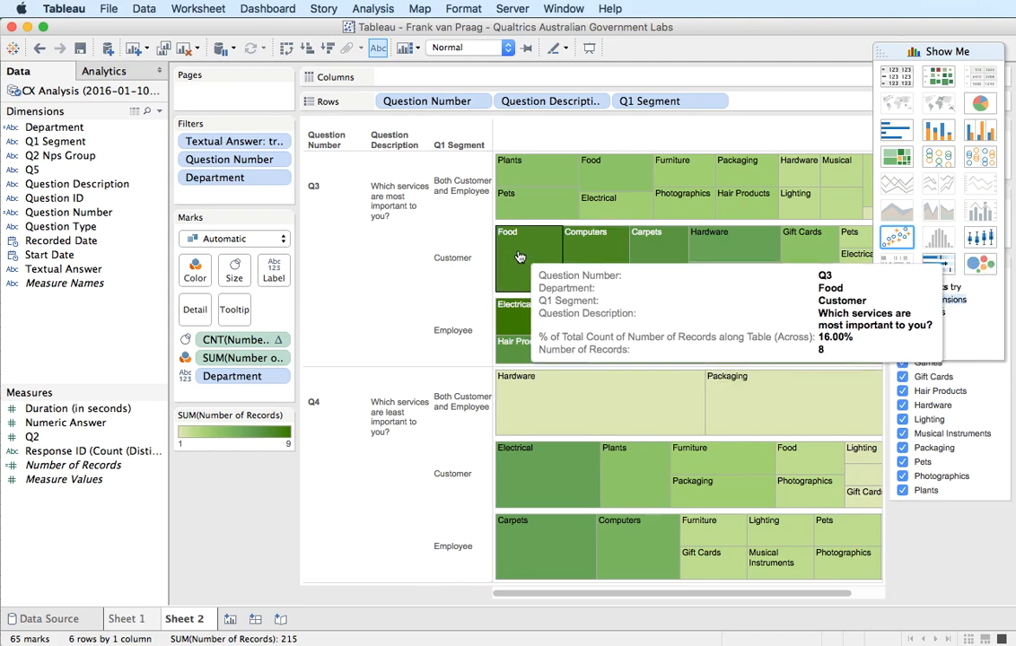
mouse_move(662, 259)
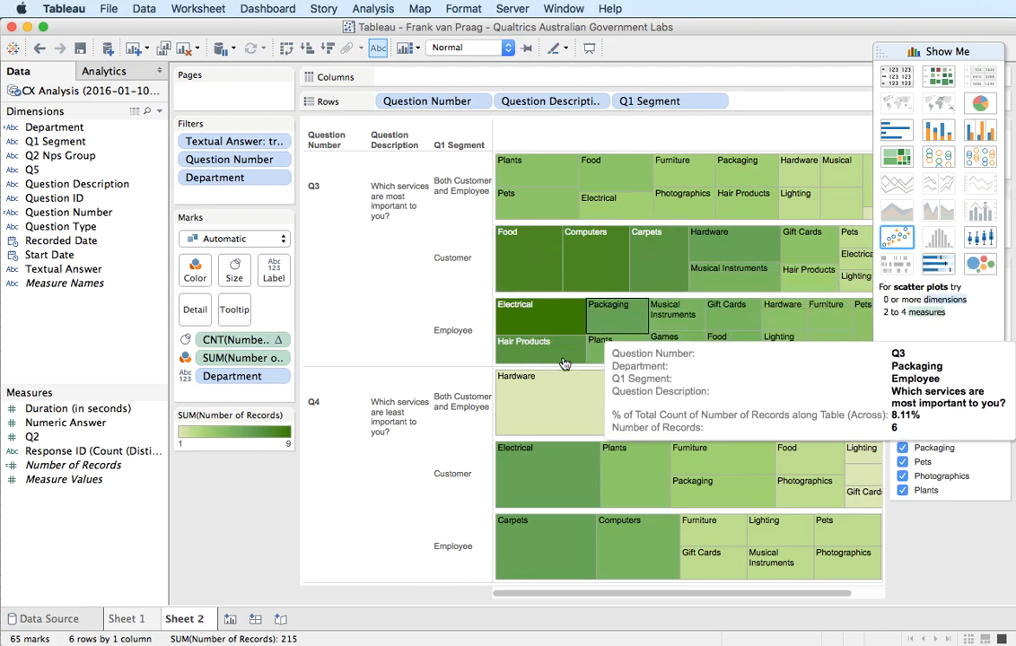
mouse_move(530, 309)
mouse_move(528, 358)
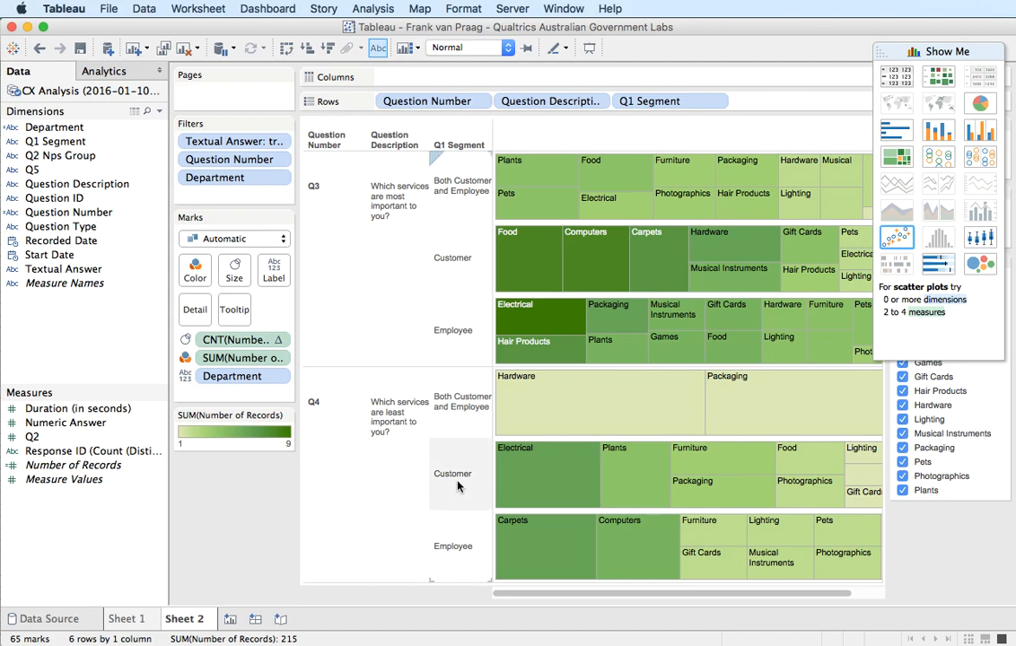
mouse_move(616, 473)
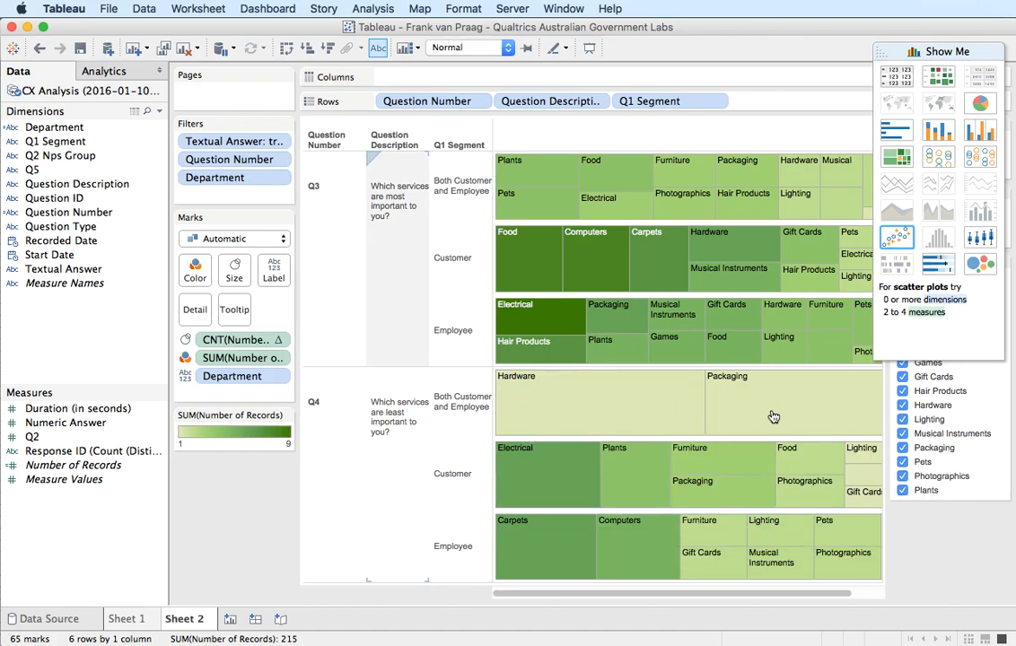
- Collapse the Show Me chart suggestions and create a new dashboard
click(911, 52)
mouse_move(854, 234)
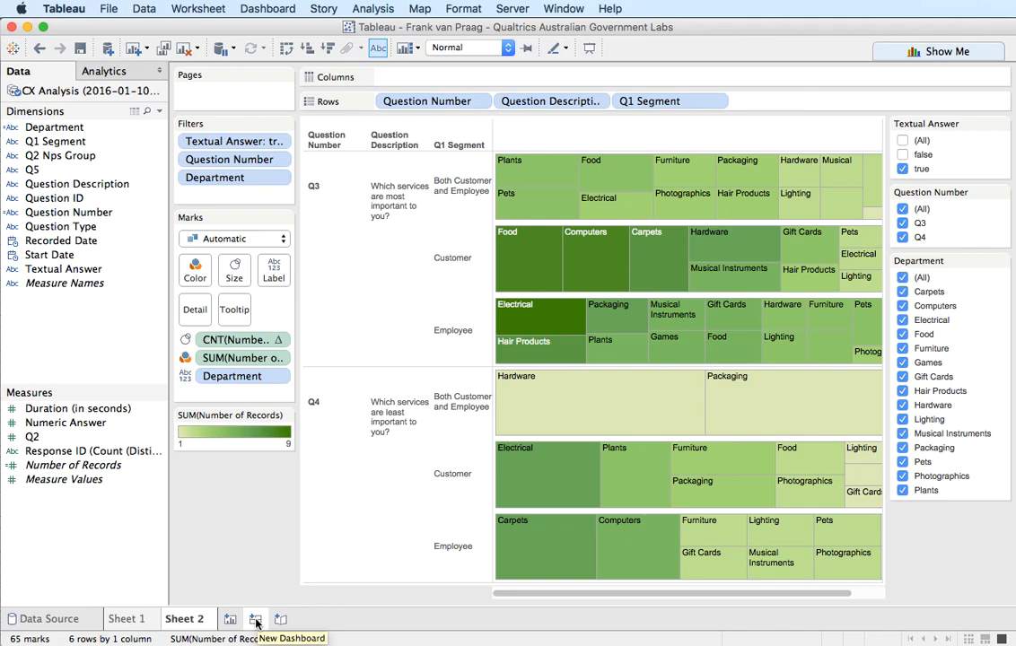
click(255, 620)
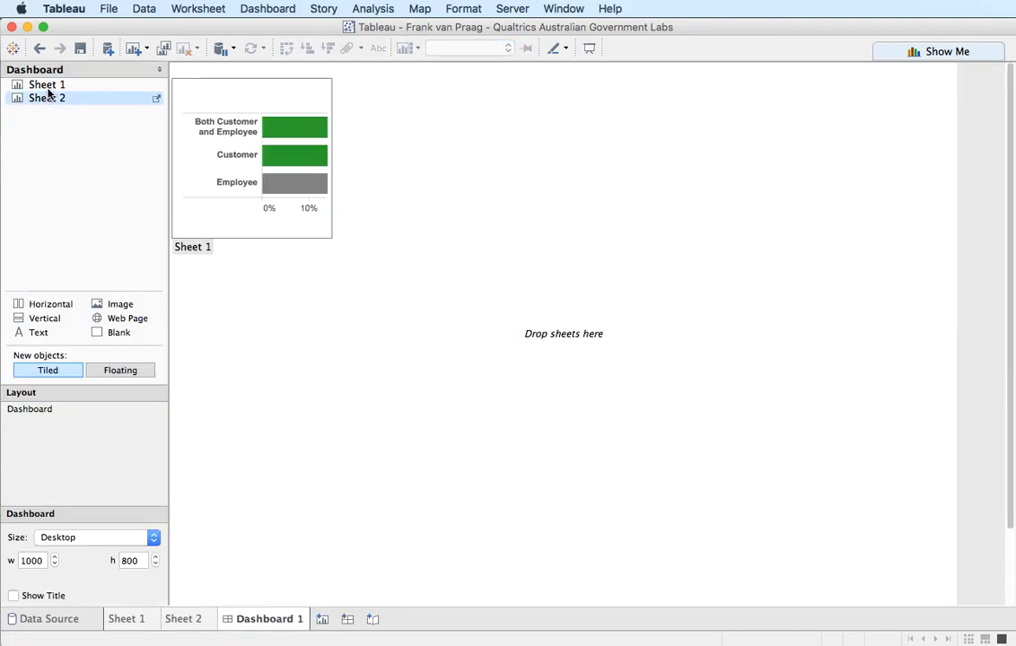
- Rename Sheet 1 as NPS
click(131, 621)
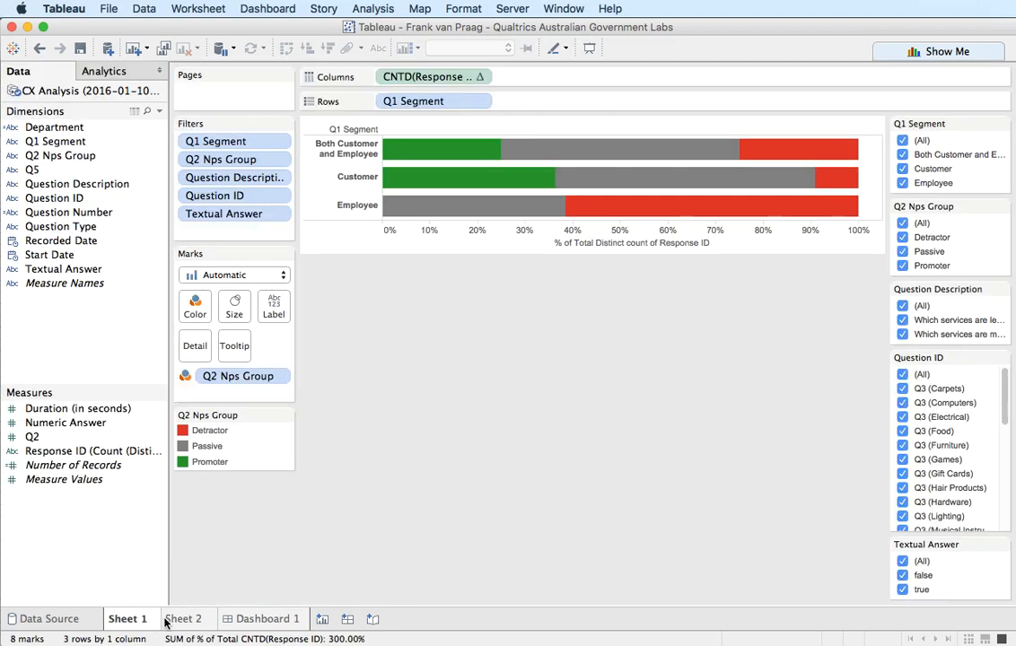
double_click(124, 619)
text(NPS)
key(Return)
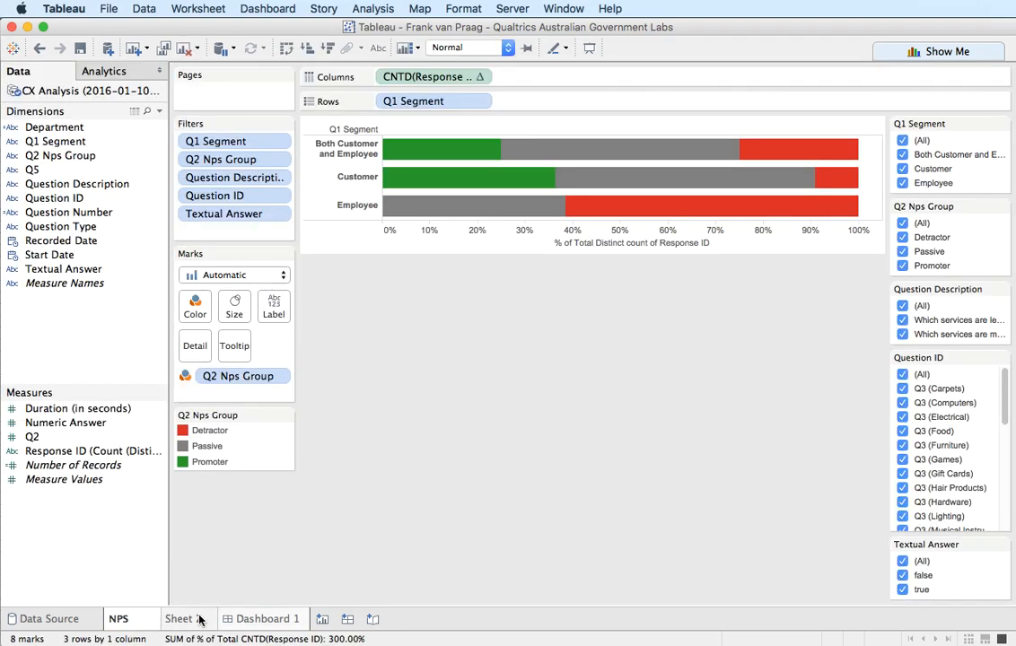
- Rename Sheet 2 as Treemap of Depts
click(199, 620)
double_click(196, 620)
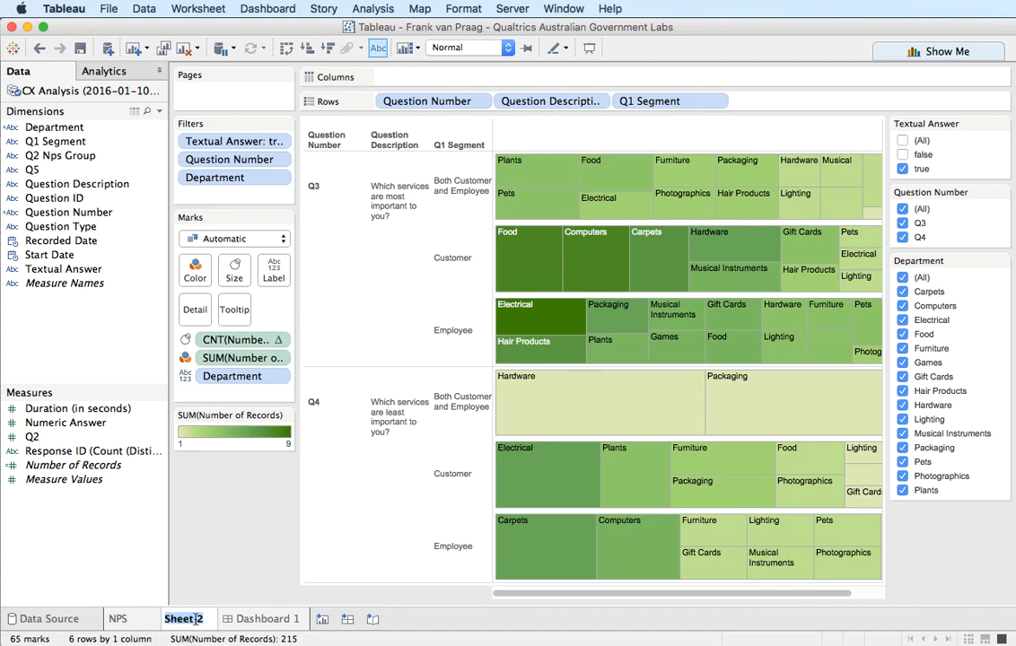
text(Treema)
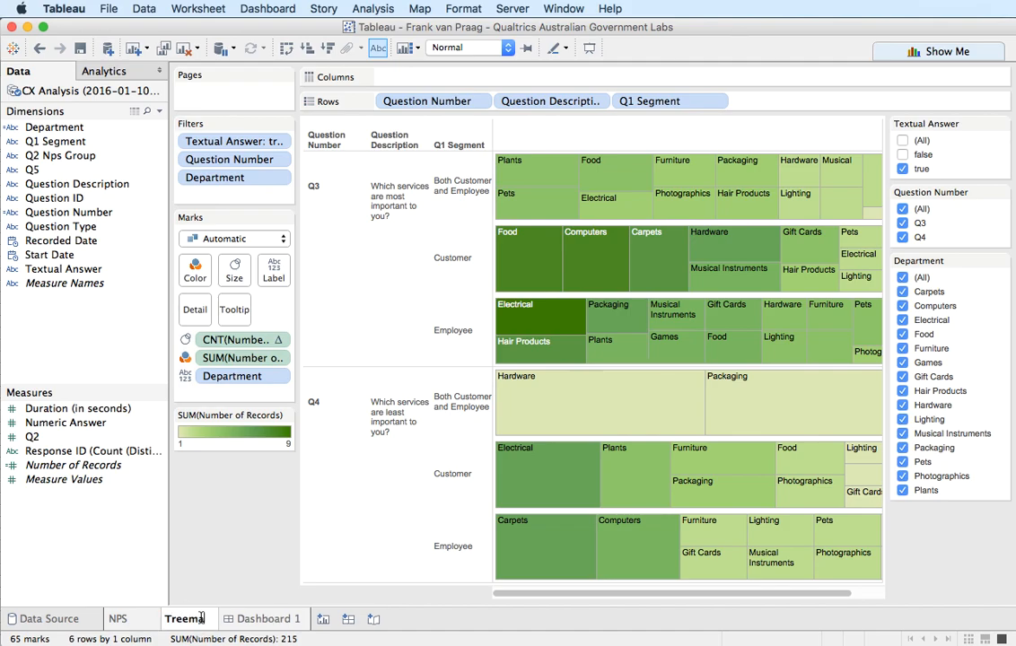
text(p of Depts)
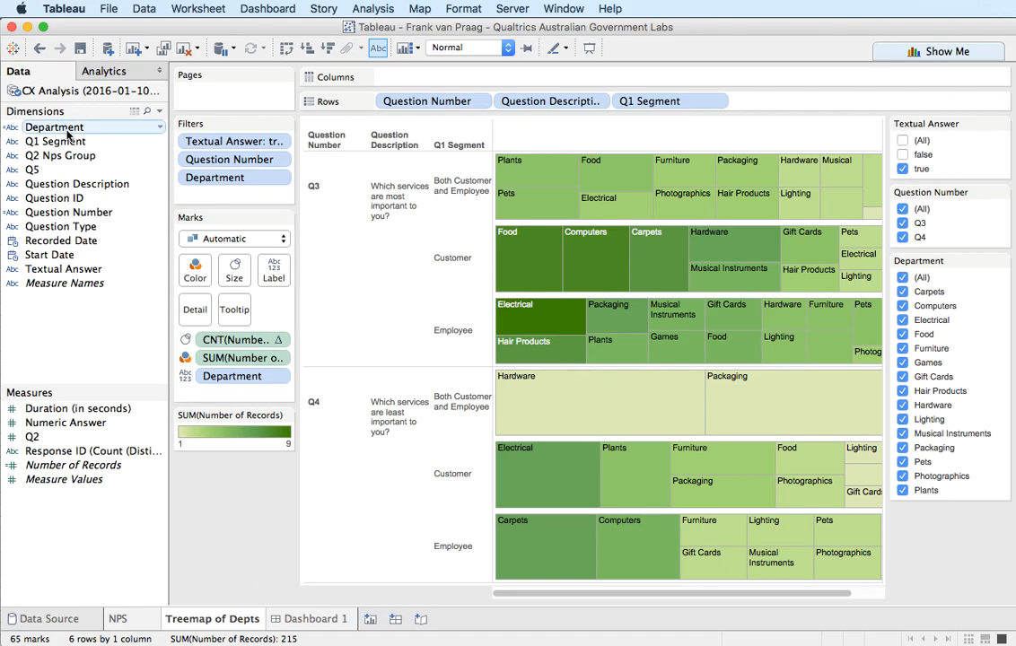
- Place the NPS sheet on Dashboard 1 with Treemap of Depts below it, and enlarge the treemap's share of the height
click(313, 619)
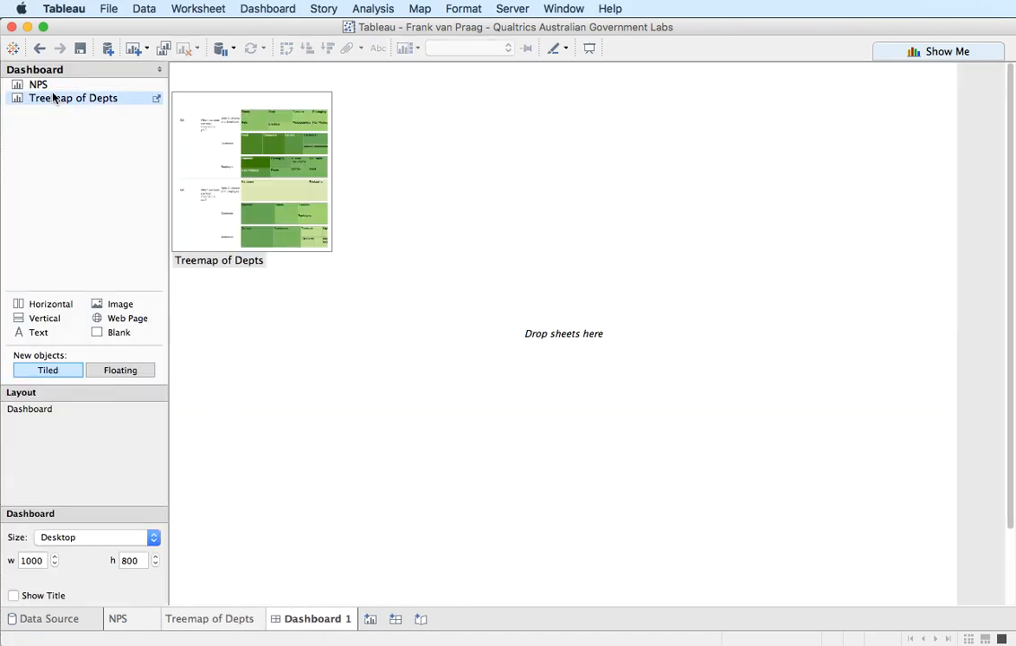
click(43, 85)
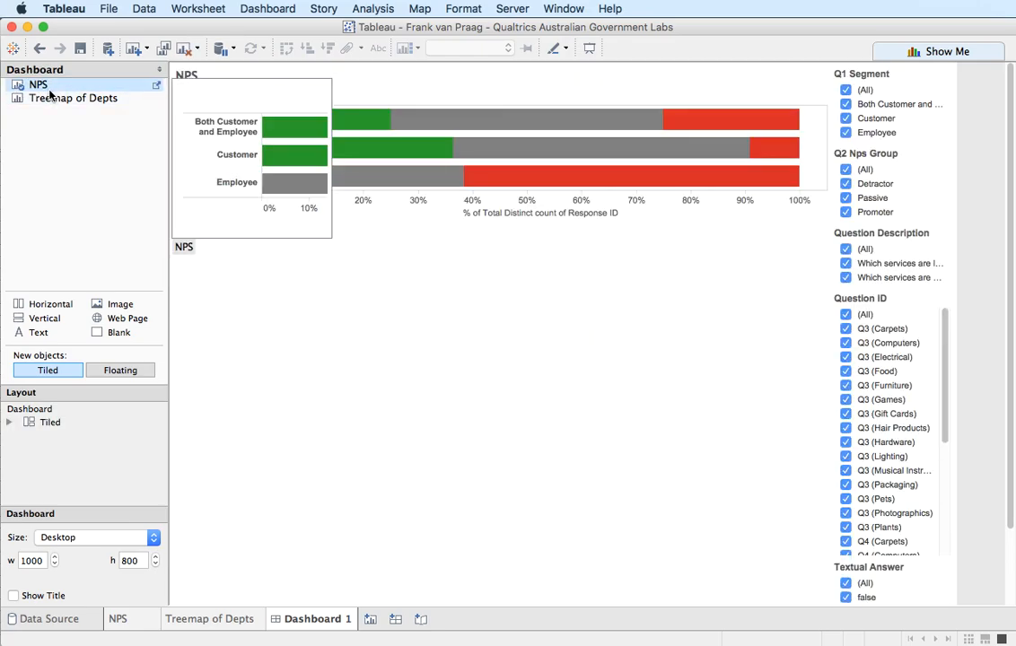
drag(52, 101, 525, 472)
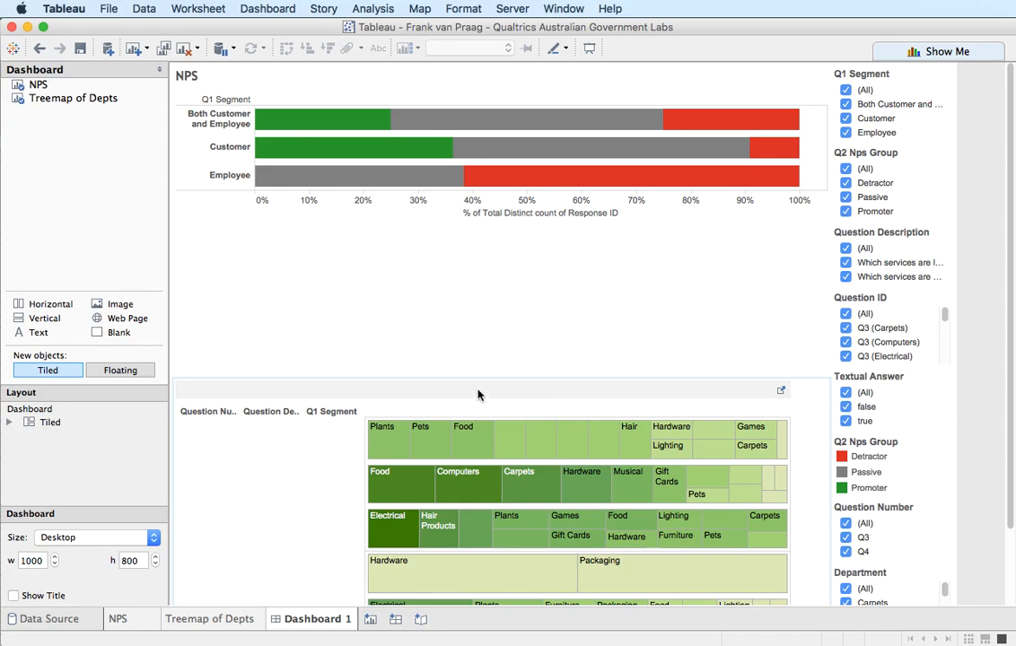
drag(482, 379, 487, 236)
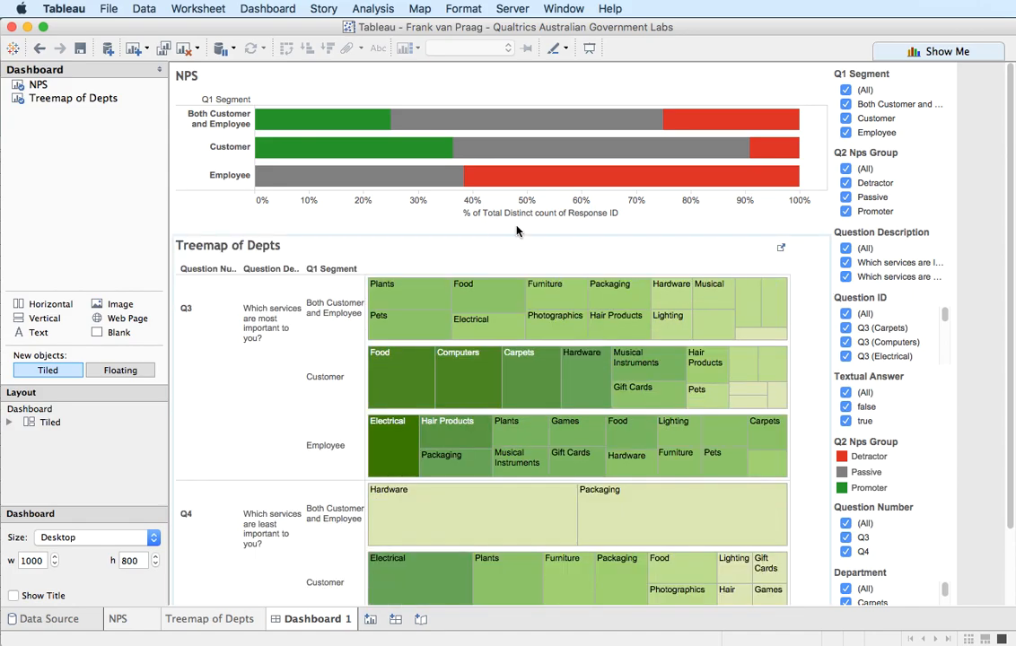
- Select the Passive bar of Both Customer and Employee and set the NPS sheet to act as a filter on the dashboard
click(732, 122)
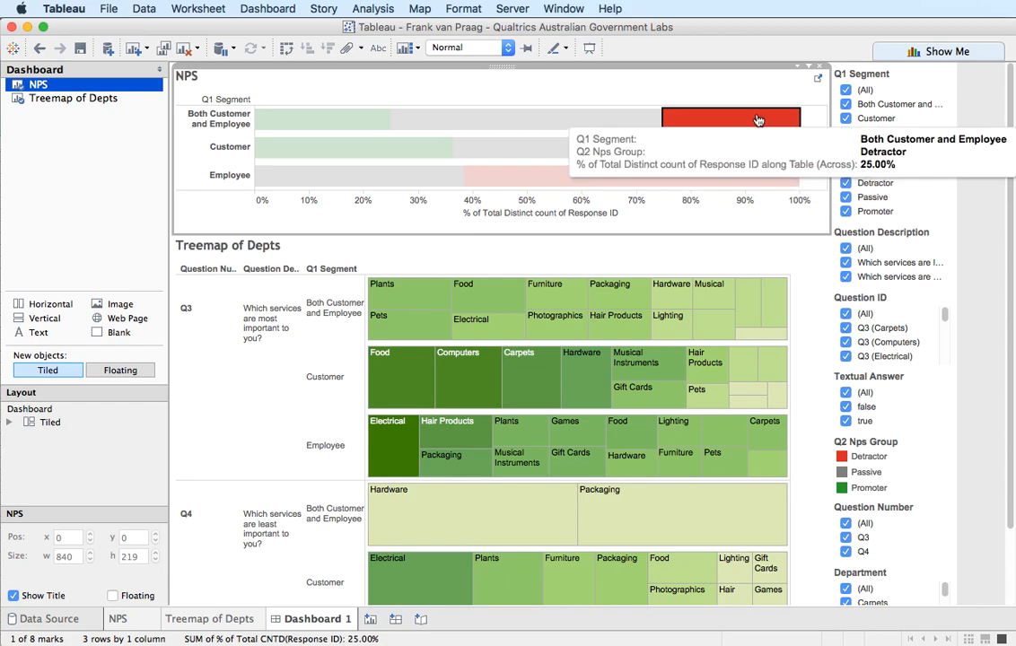
click(595, 120)
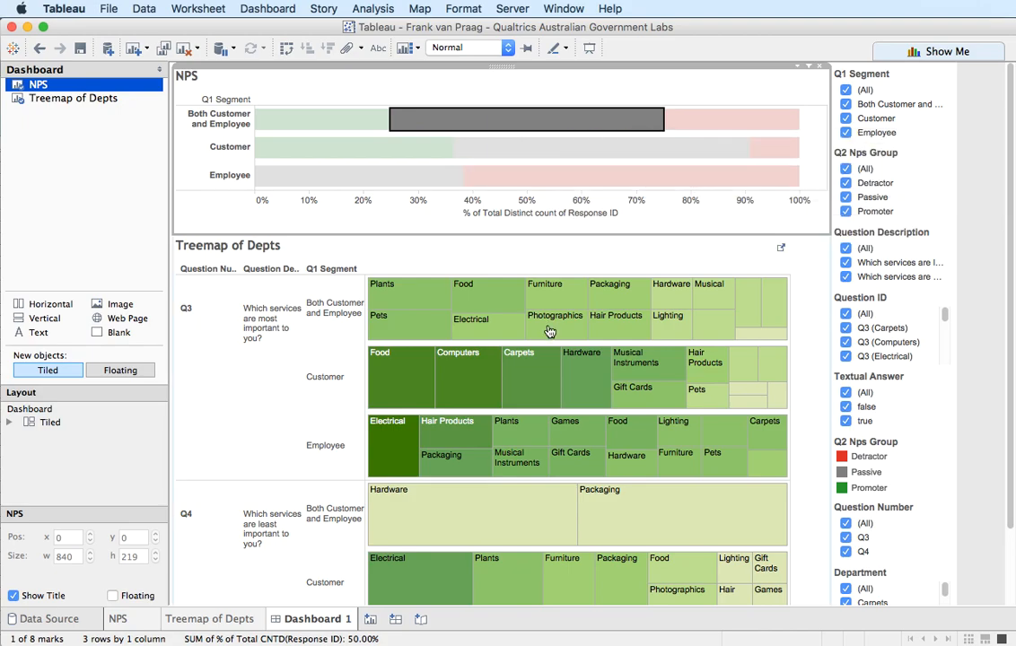
click(502, 244)
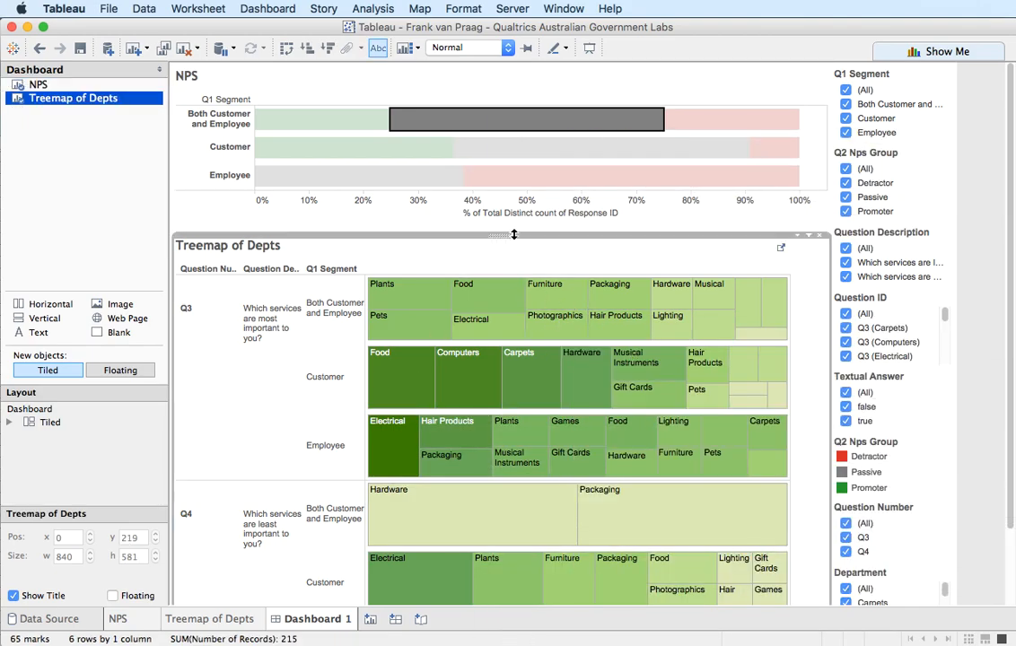
click(682, 85)
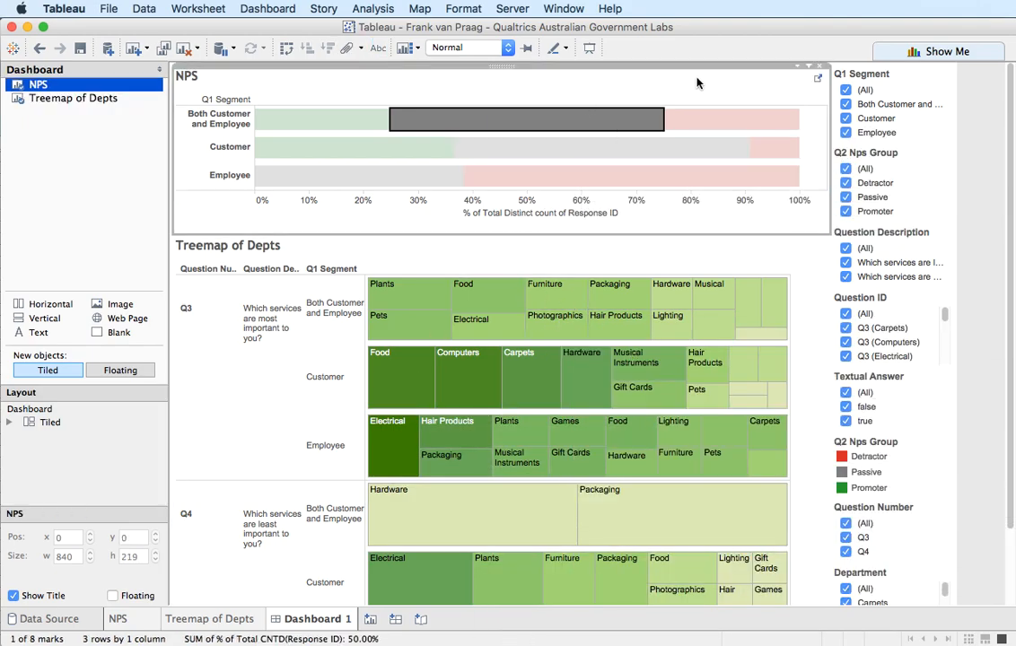
click(811, 70)
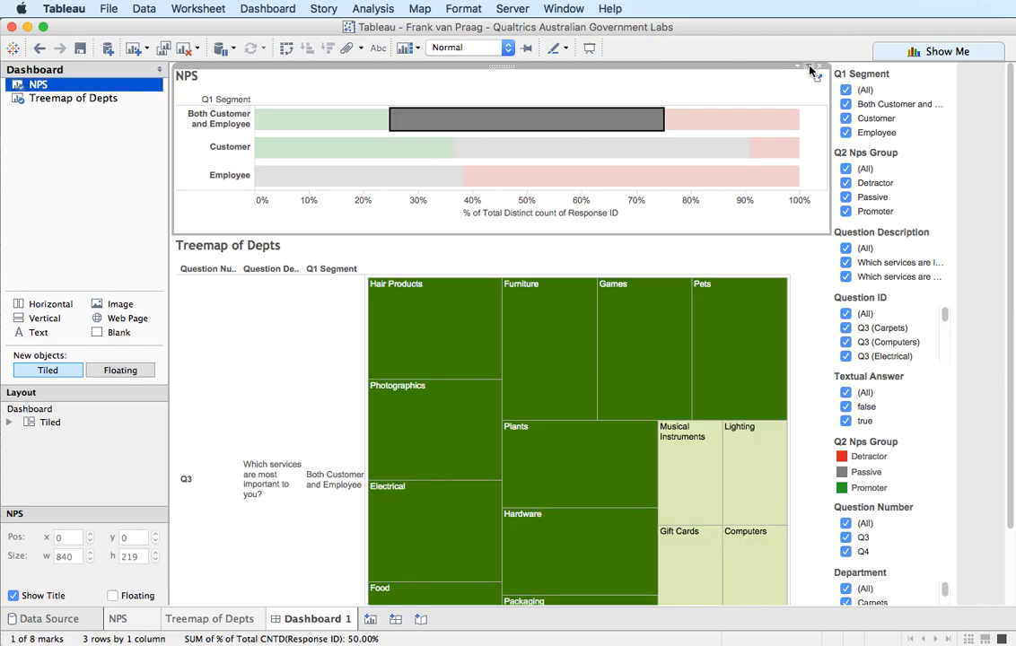
- Filter the treemap in turn by the Both Customer and Employee Detractor, Employee Detractor and Employee Passive bars
click(693, 121)
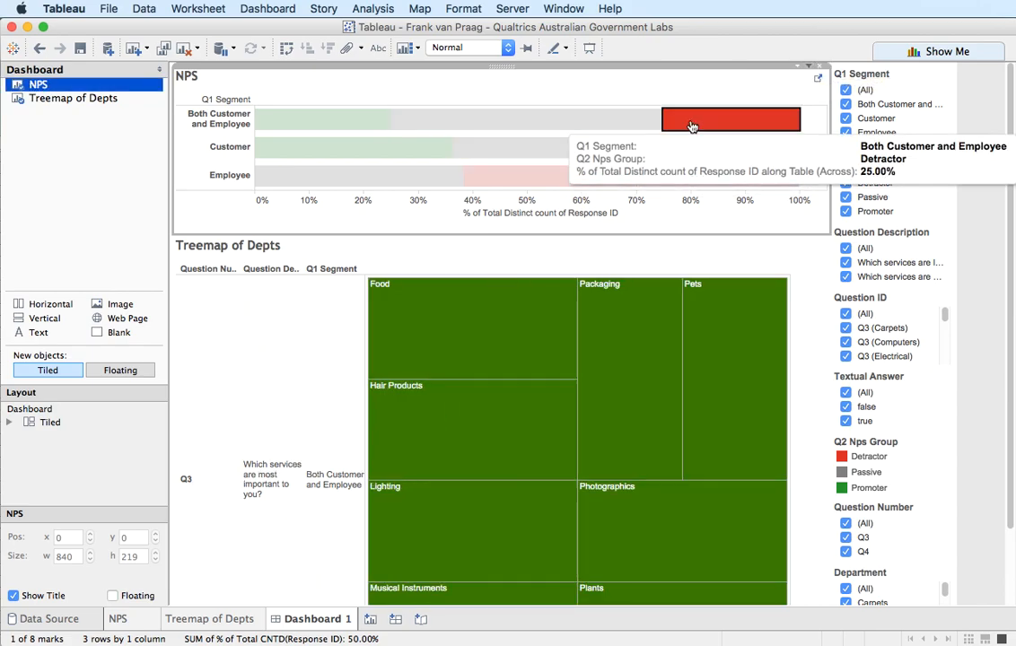
click(495, 184)
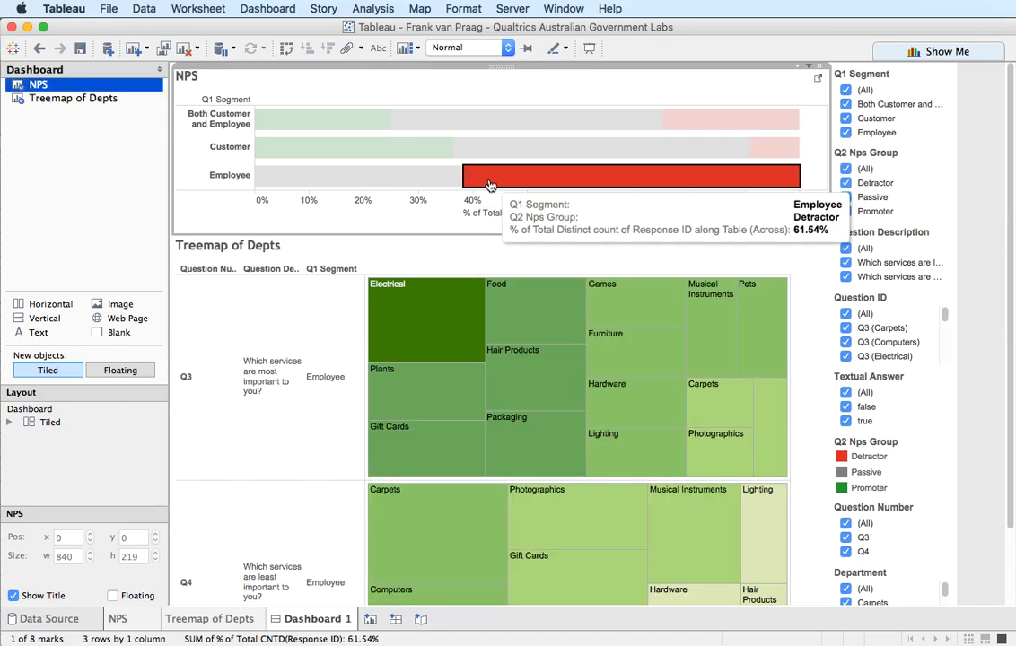
mouse_move(491, 185)
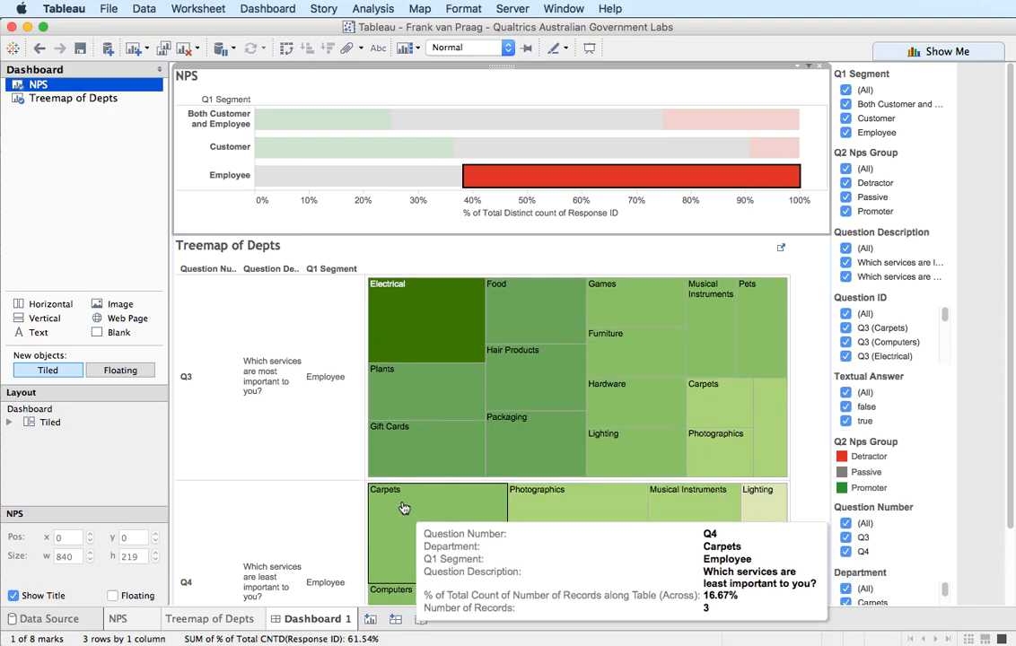
click(411, 184)
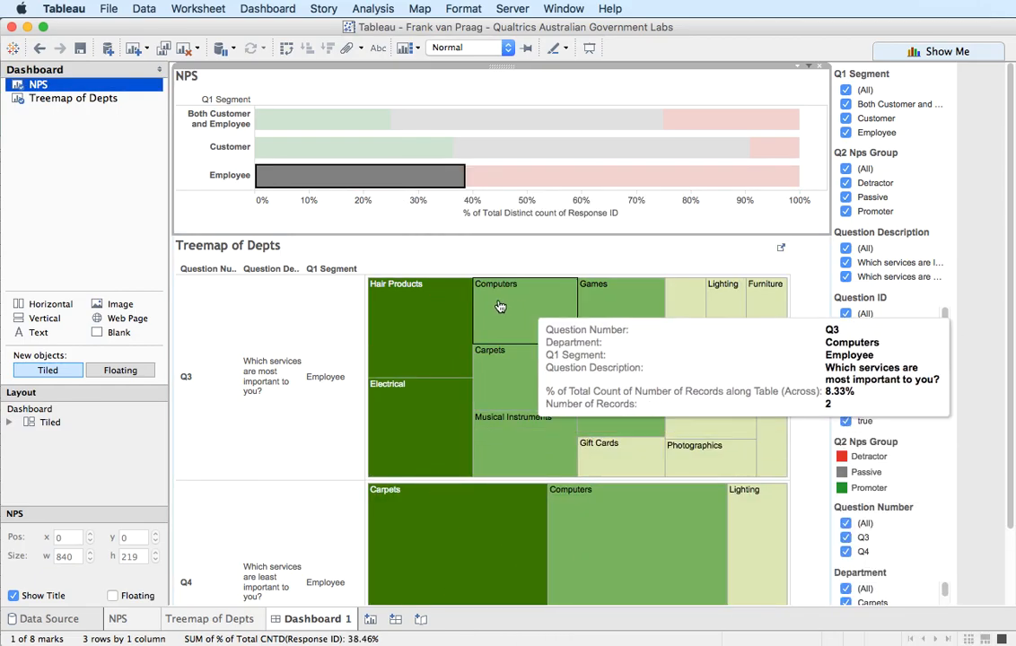
- Filter the treemap by the Detractor bars of all three segments and view the data behind the Q3 Employee Electrical tile
drag(759, 115, 787, 186)
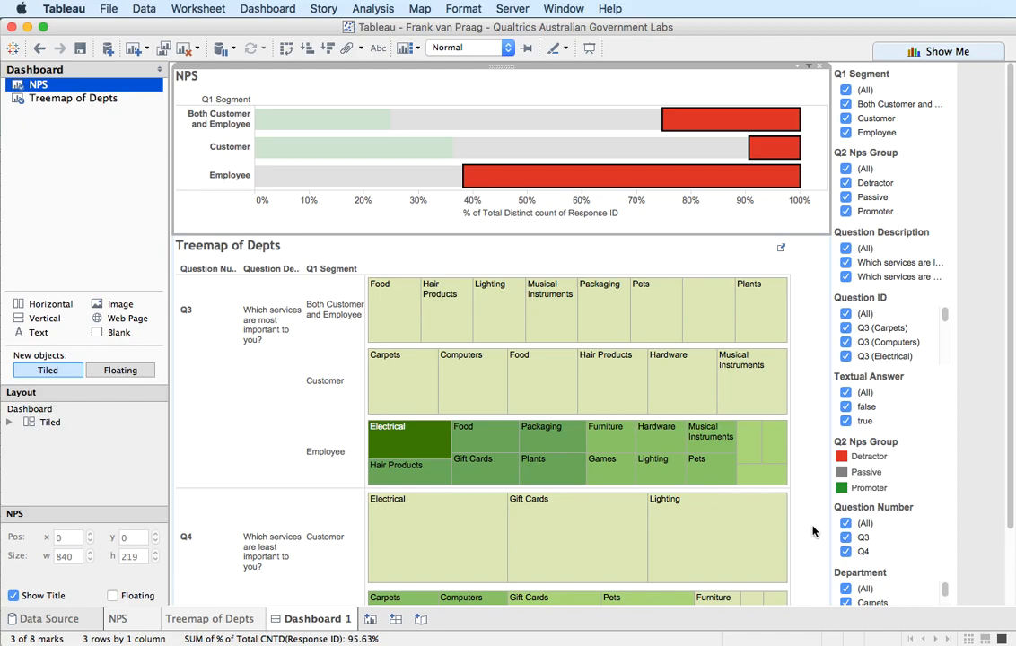
mouse_move(404, 445)
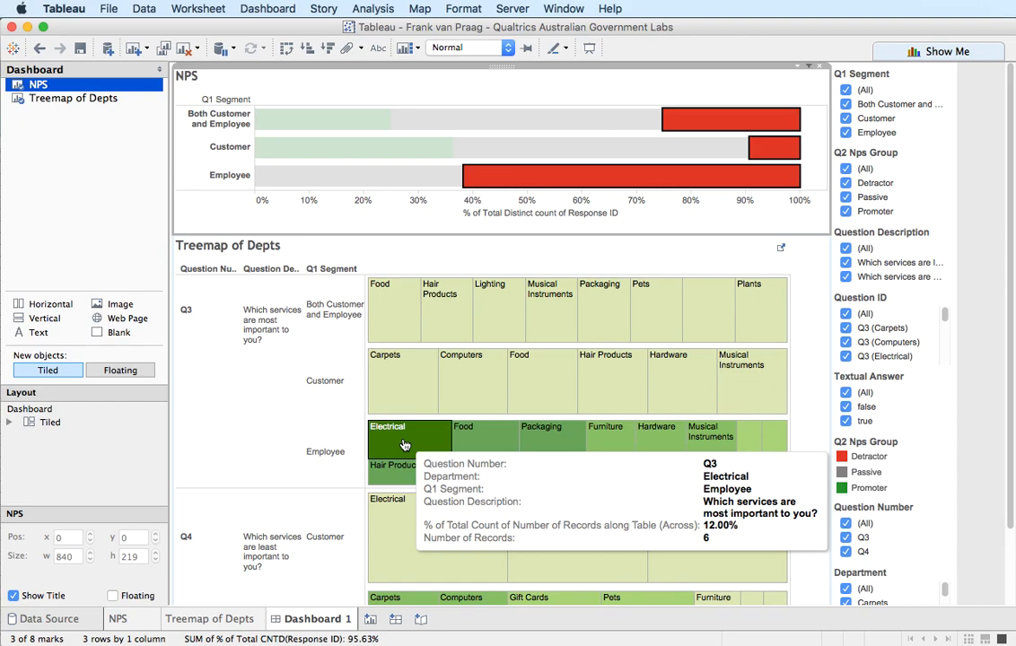
click(405, 444)
click(405, 444)
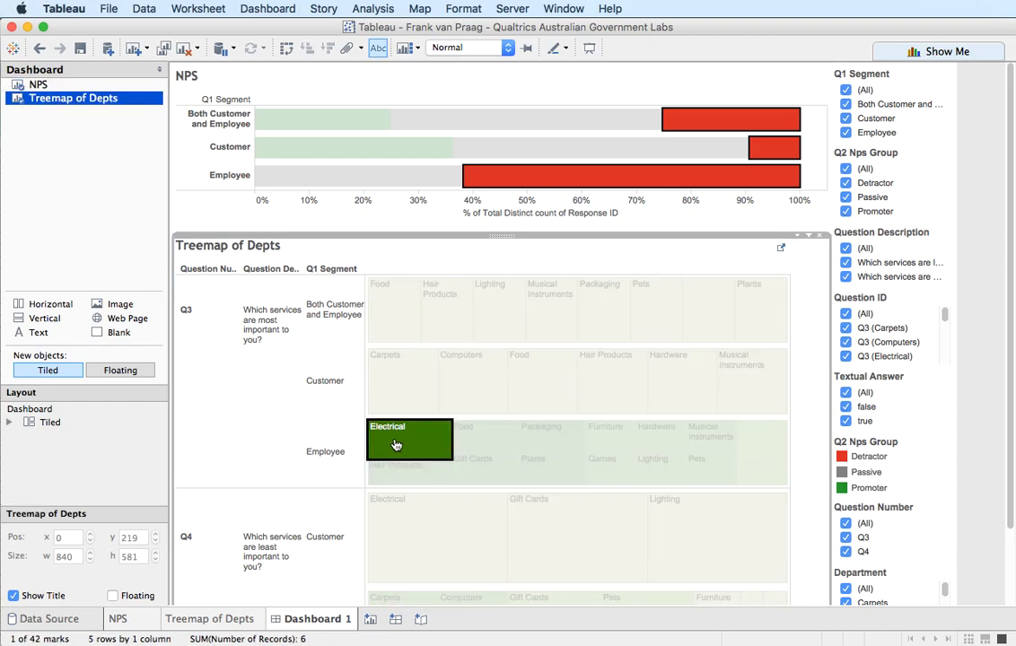
right_click(411, 447)
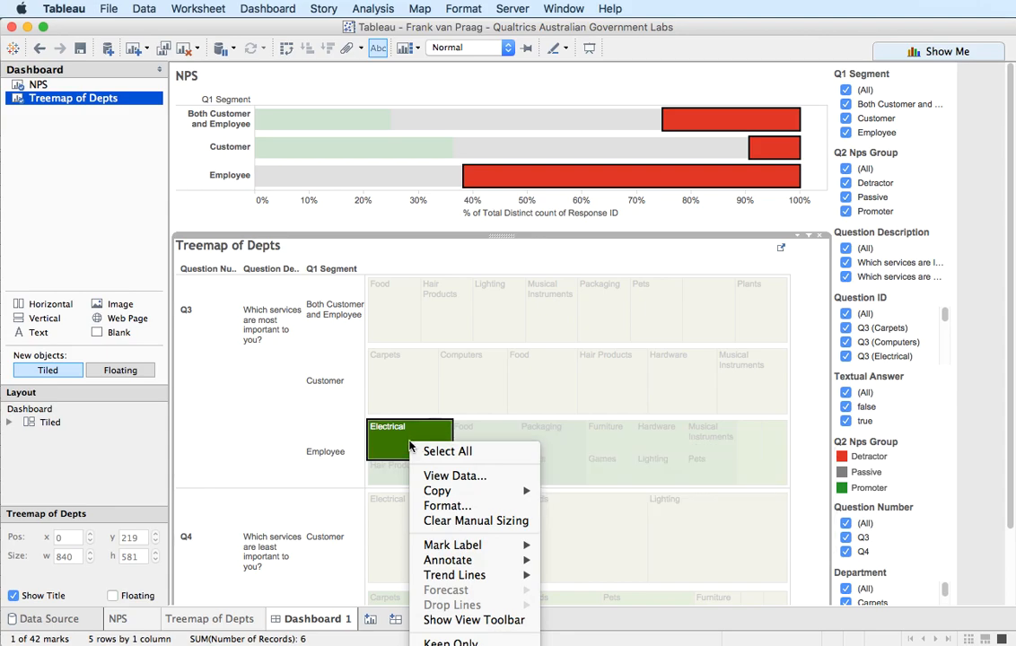
click(437, 475)
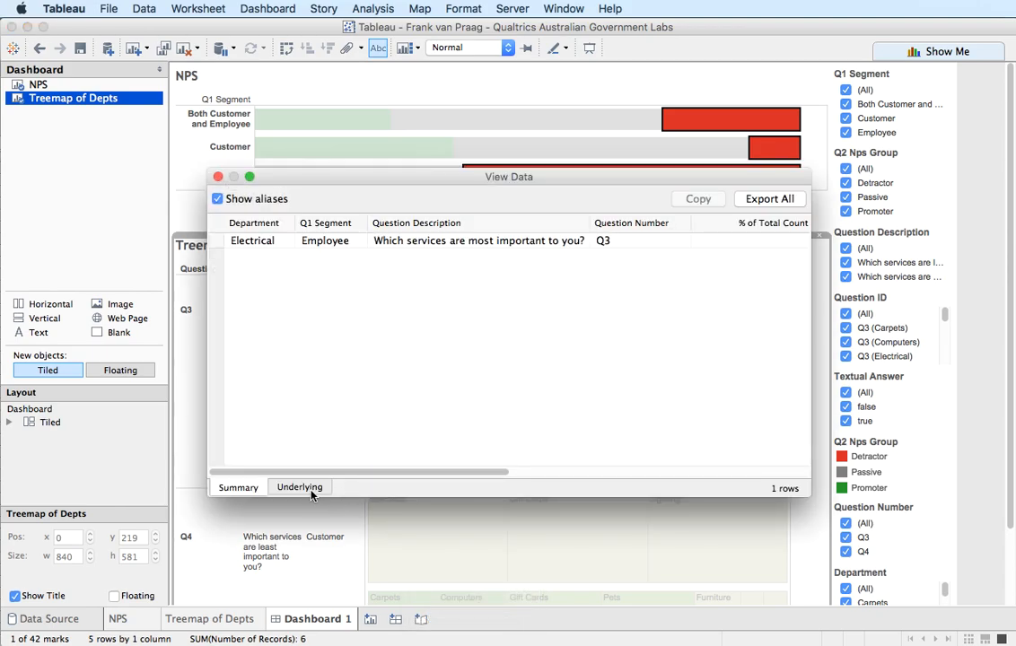
- Show the underlying records of the Electrical tile and reshape the data window wider and shorter, above the treemap tiles
click(305, 489)
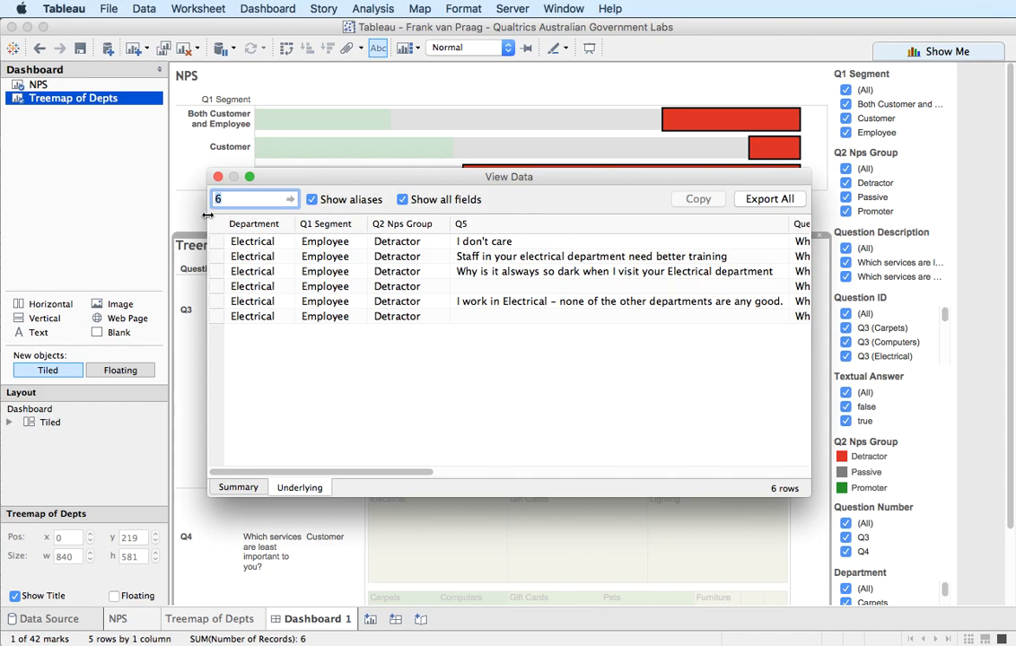
drag(208, 204, 5, 204)
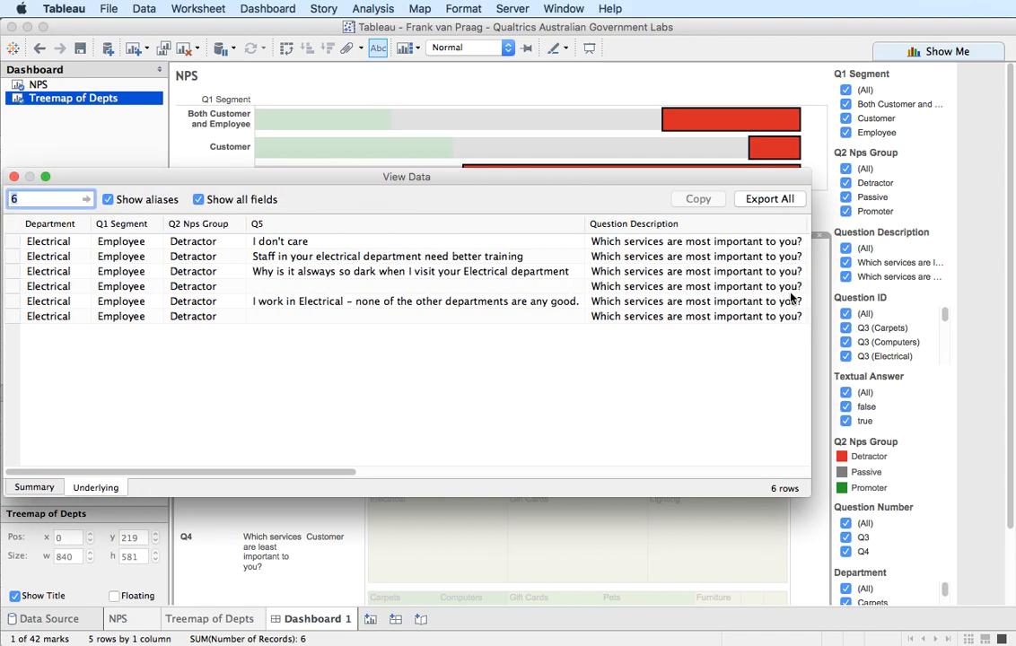
drag(810, 289, 1002, 301)
drag(769, 180, 782, 81)
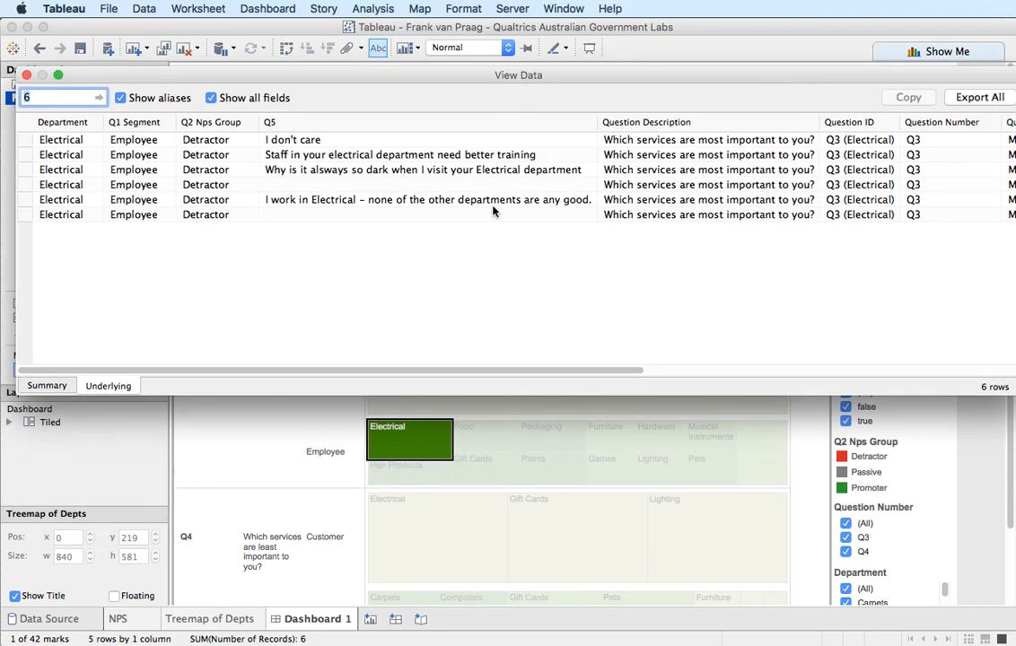
drag(508, 396, 542, 261)
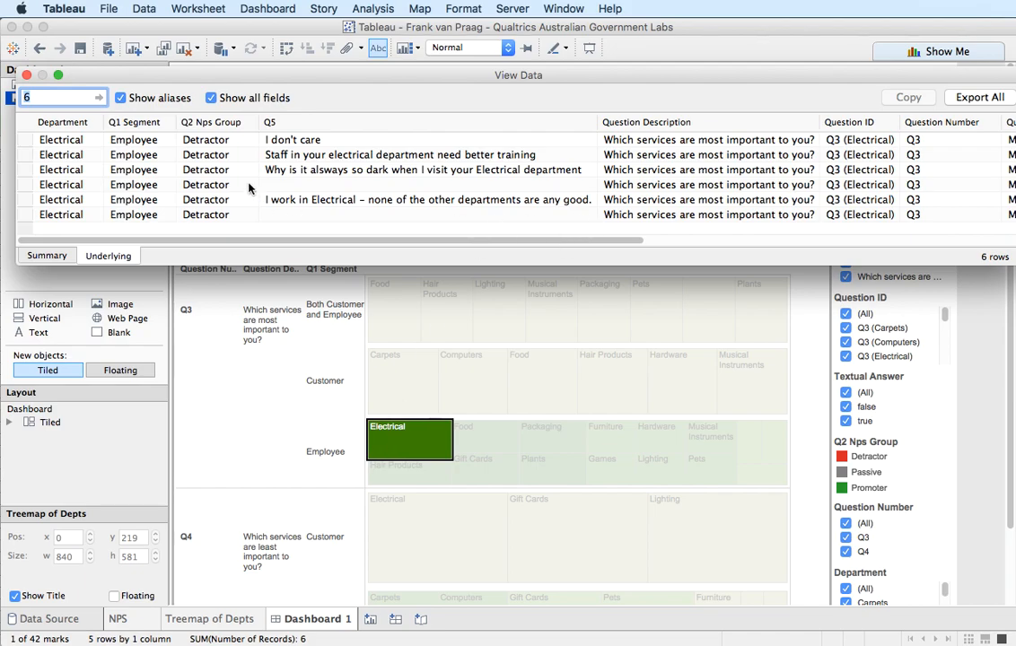
- Examine the remaining columns of the underlying records, from Question Description to Number of Records, and close the data view
click(678, 144)
drag(608, 241, 782, 247)
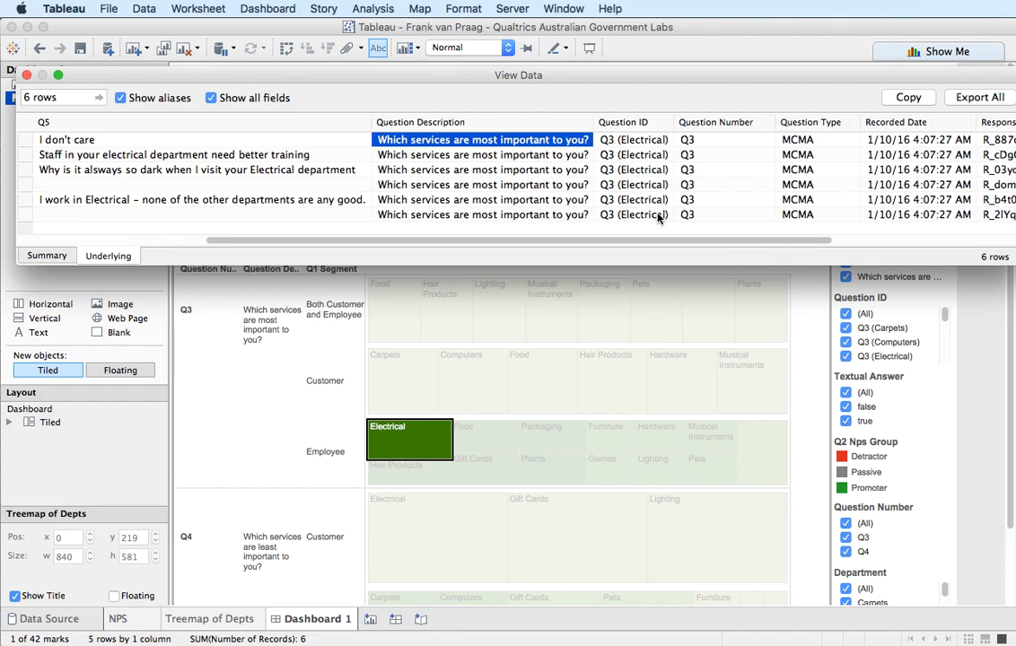
drag(667, 242, 767, 252)
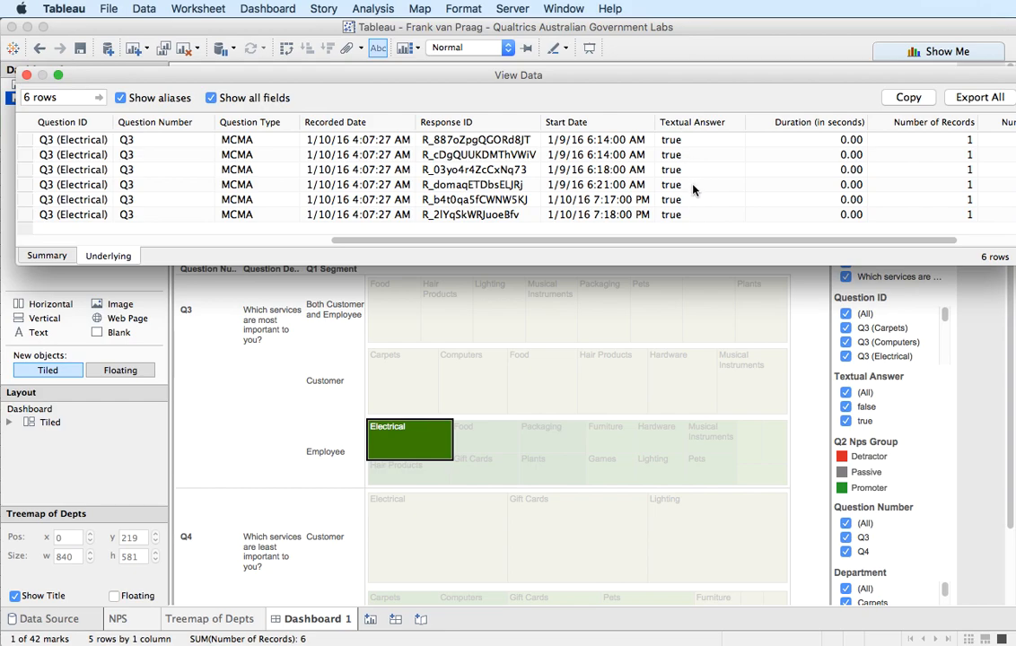
click(26, 76)
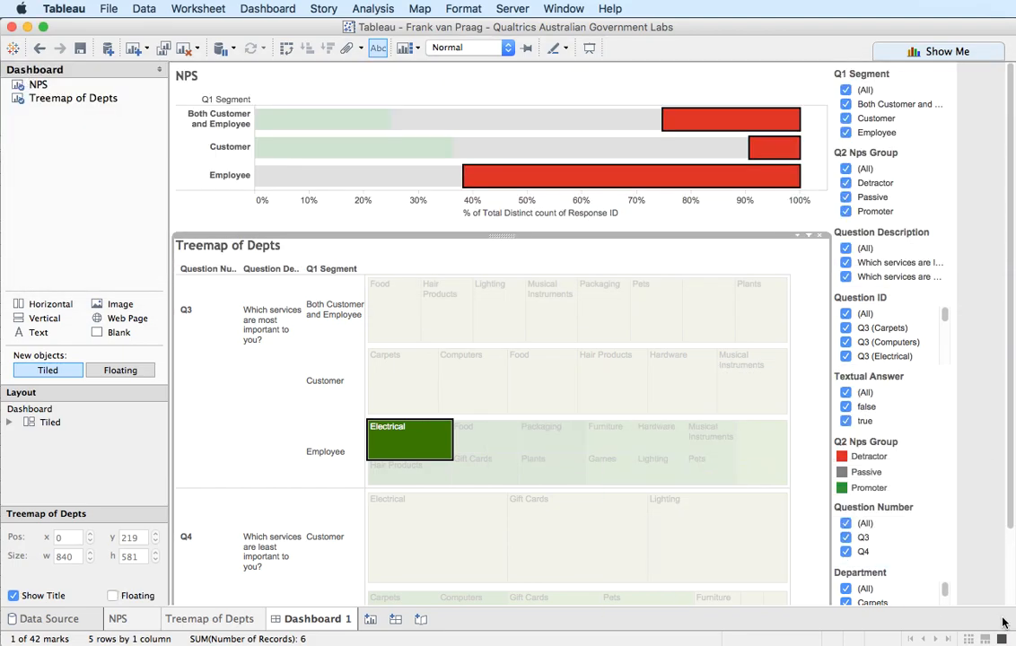